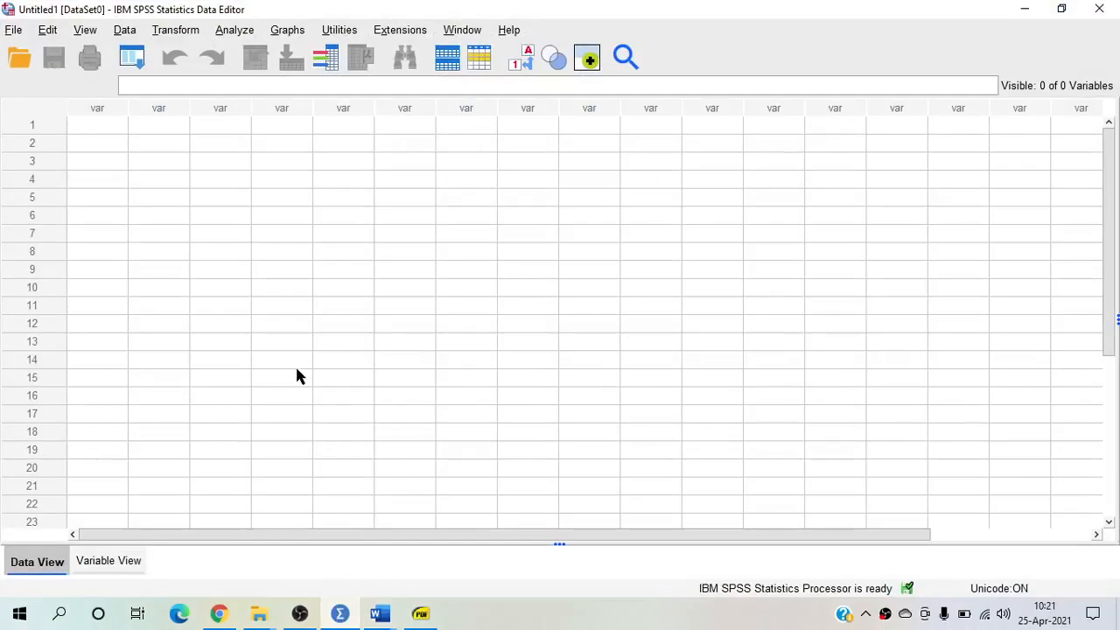
Define a numeric variable named x with 0 decimals in the variable definitions.
left_click(124, 563)
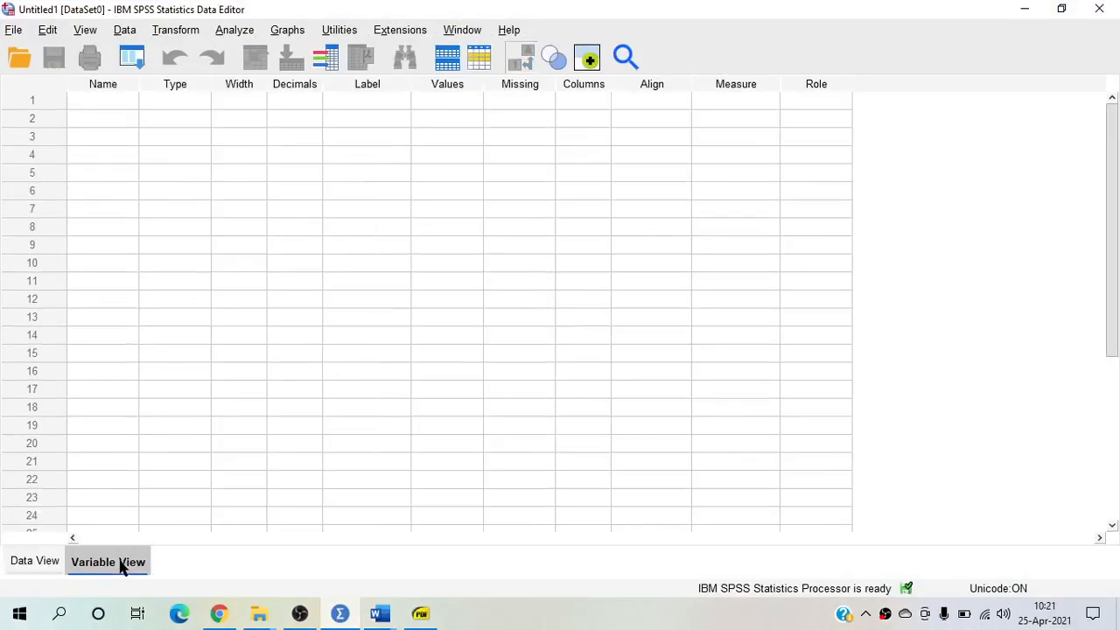
left_click(98, 103)
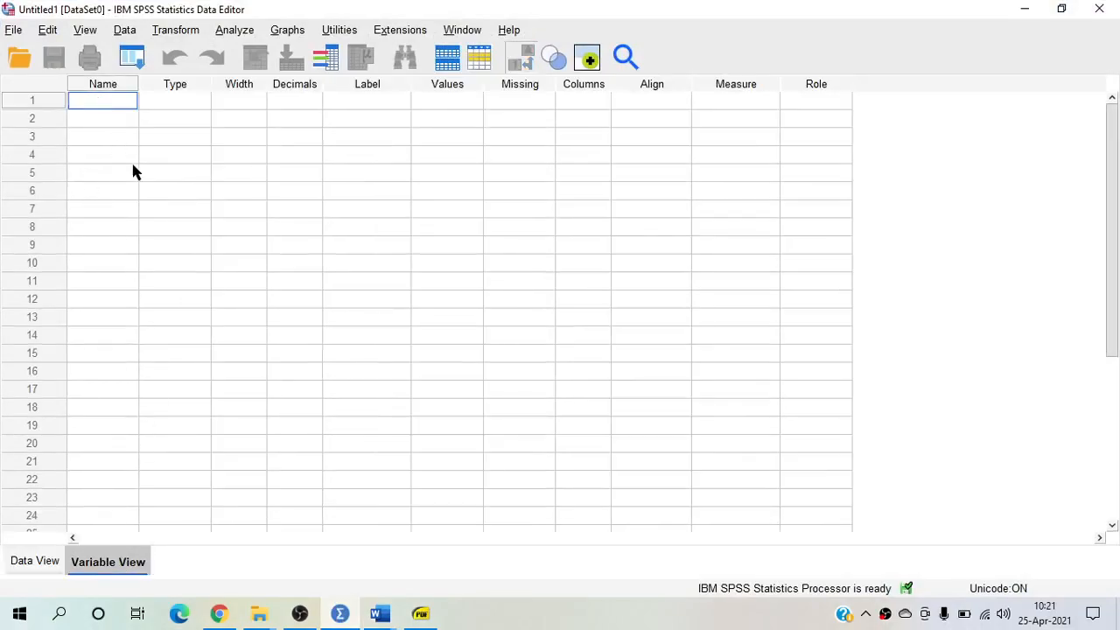
type("x")
key("Return")
key("Right")
key("Up")
key("Right")
key("Right")
type("0")
key("Return")
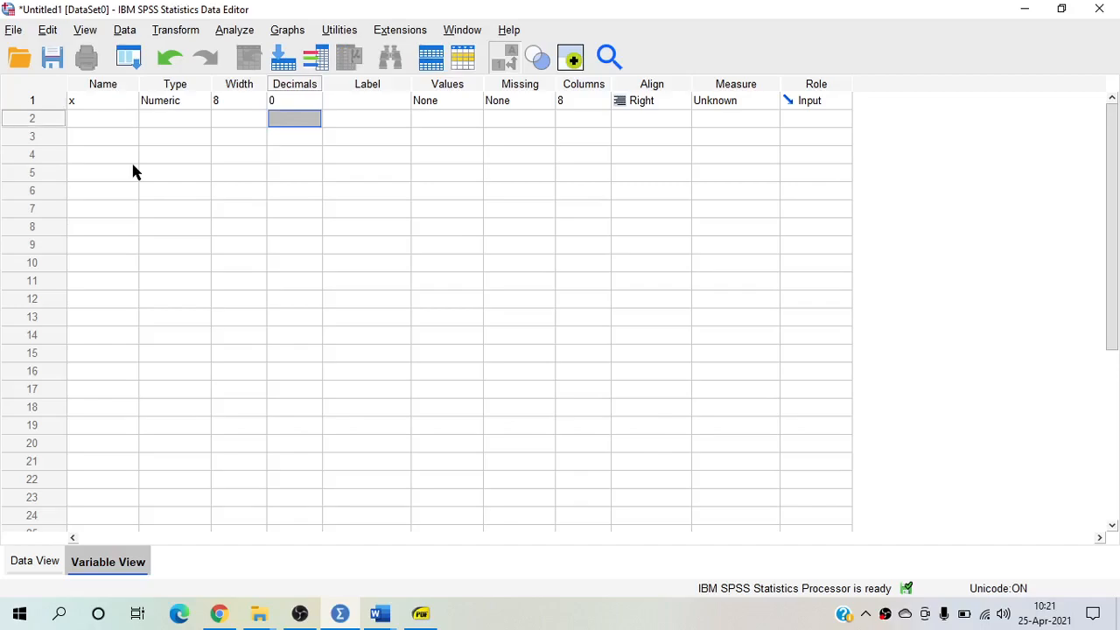
Label variable x "Number of Automobiles arriving at the exit" and set its measurement level to Scale.
key("Up")
key("Right")
type("Numbe")
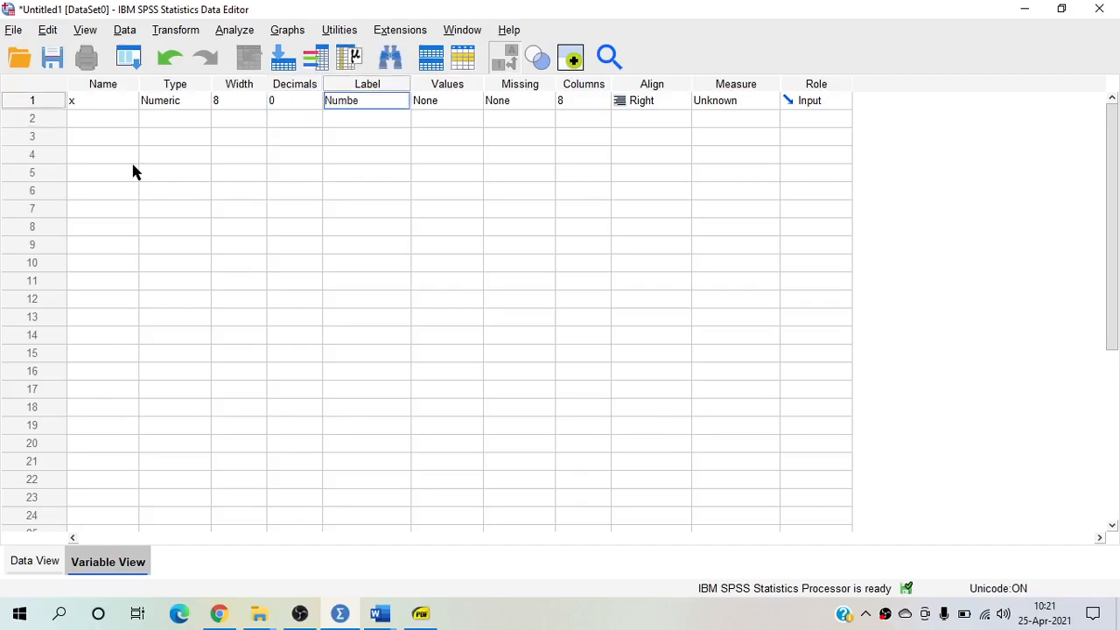
type("r of Automi")
type("b")
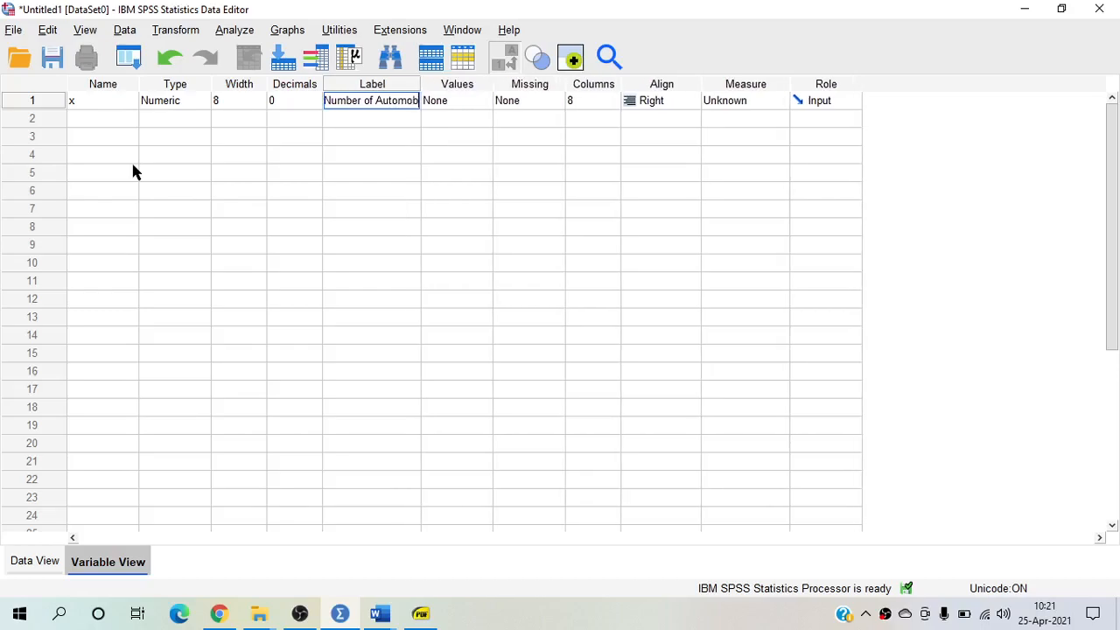
type("iles")
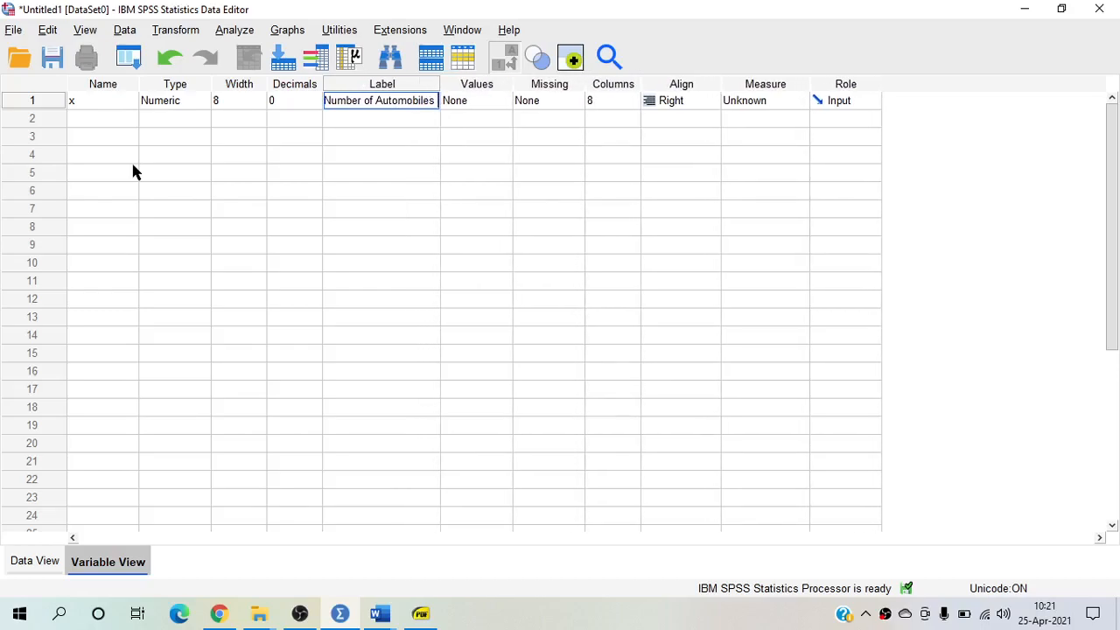
type(" arrivin")
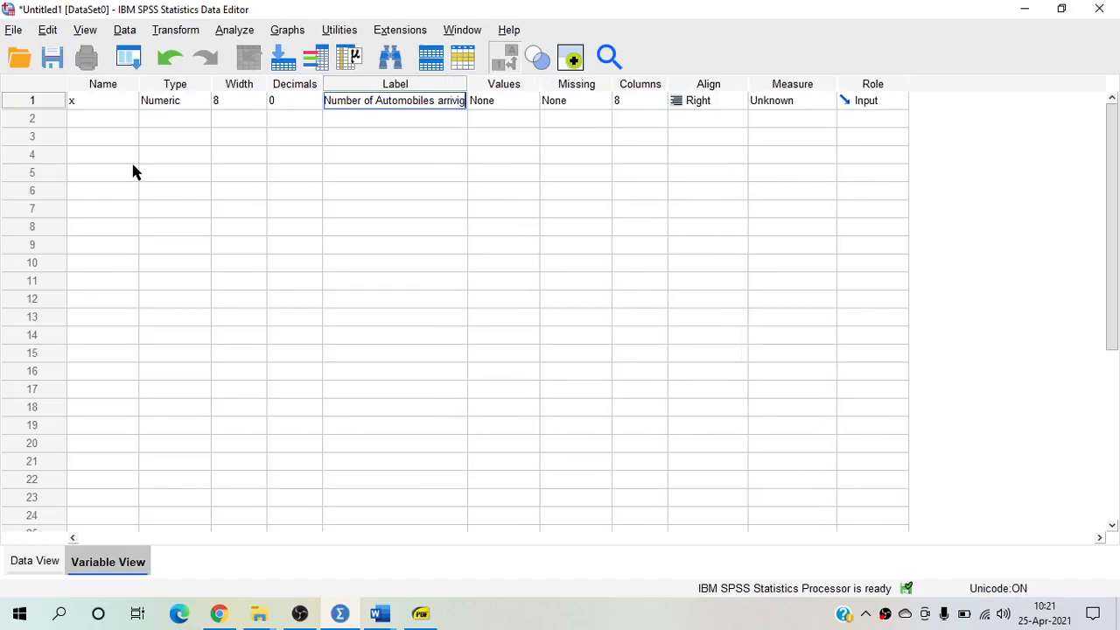
type("g at the ex")
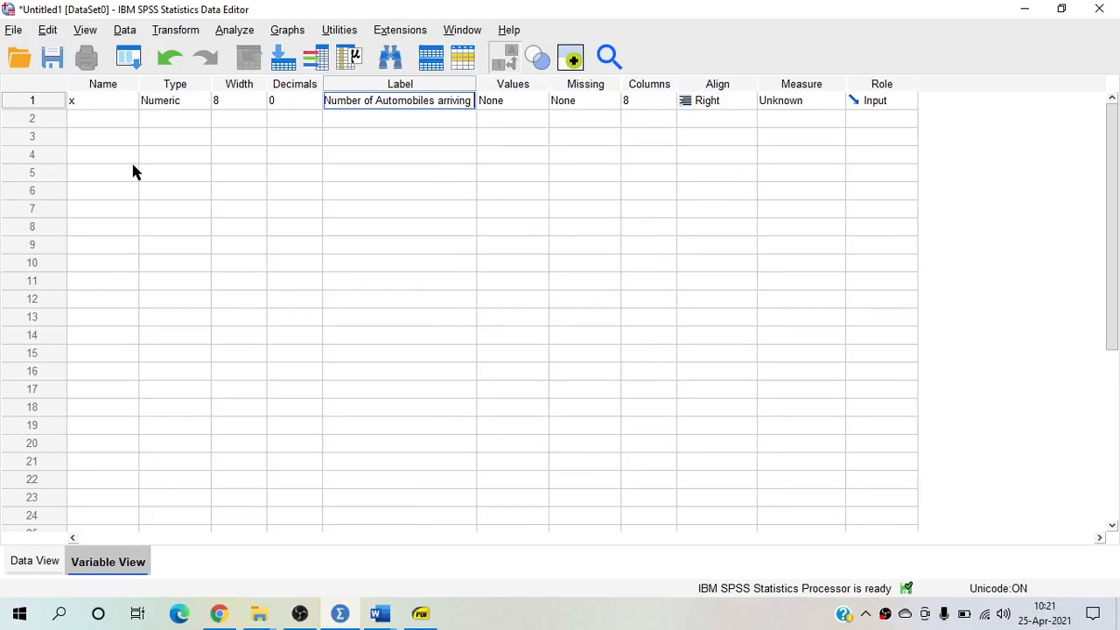
type("it")
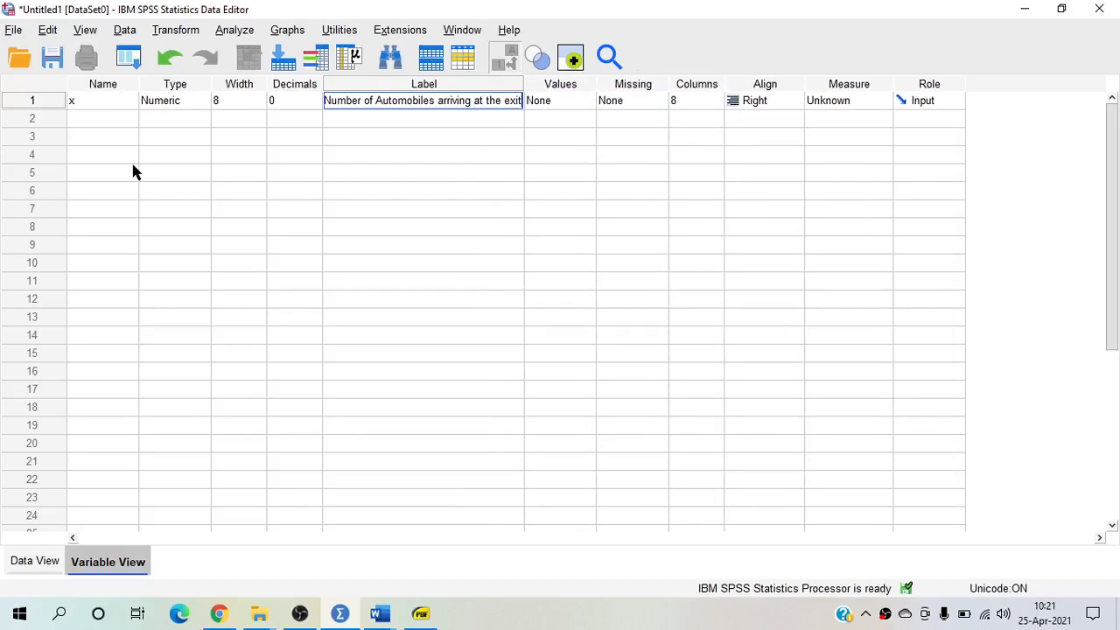
key("Return")
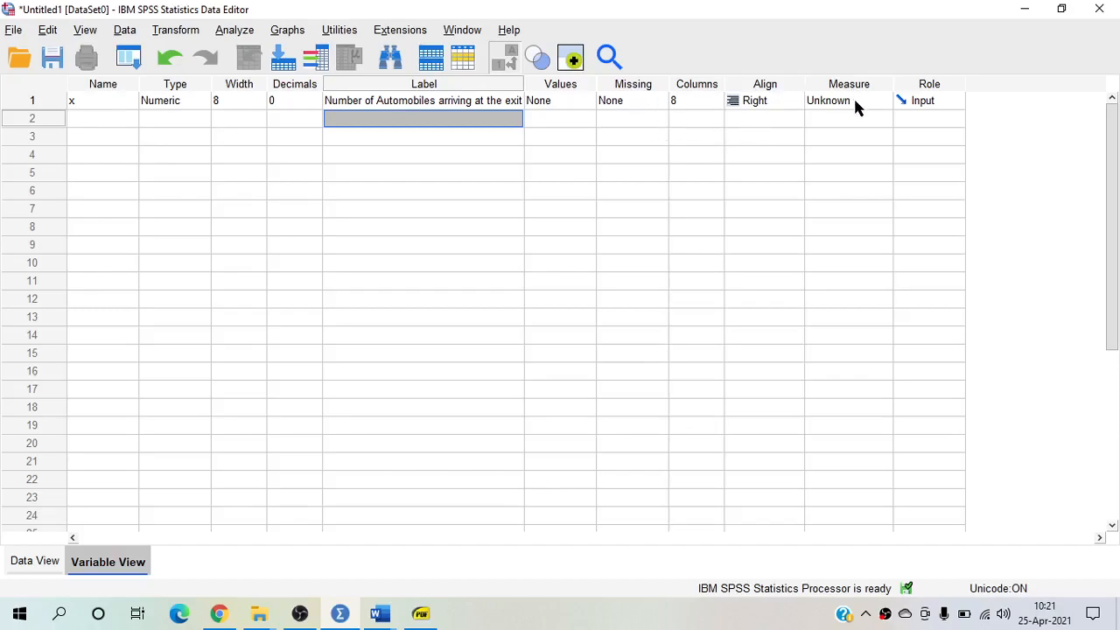
left_click(883, 100)
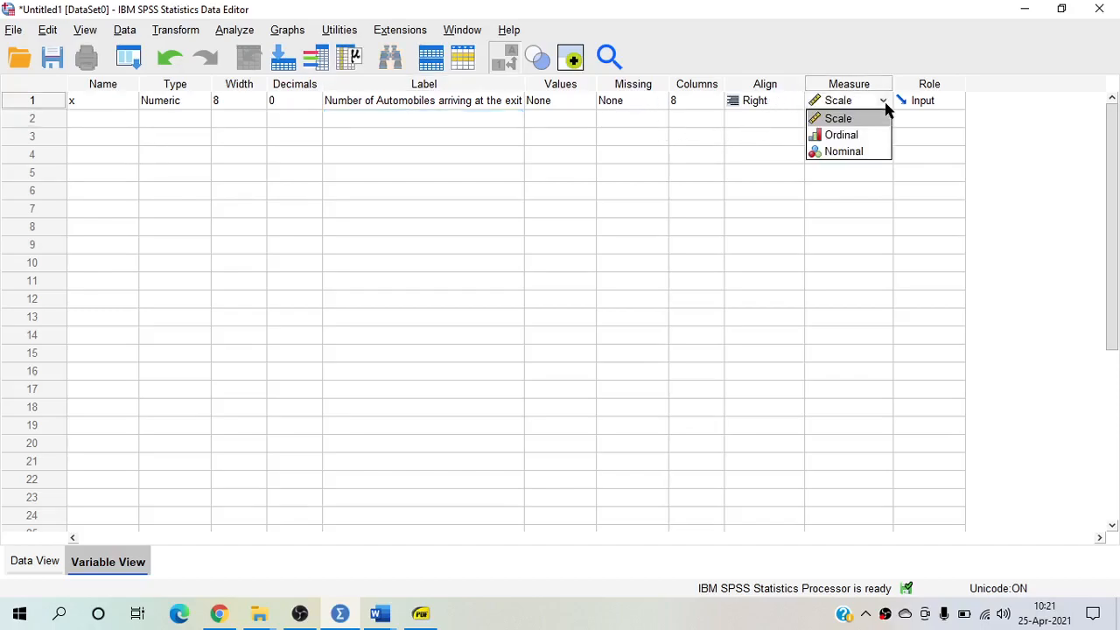
left_click(851, 119)
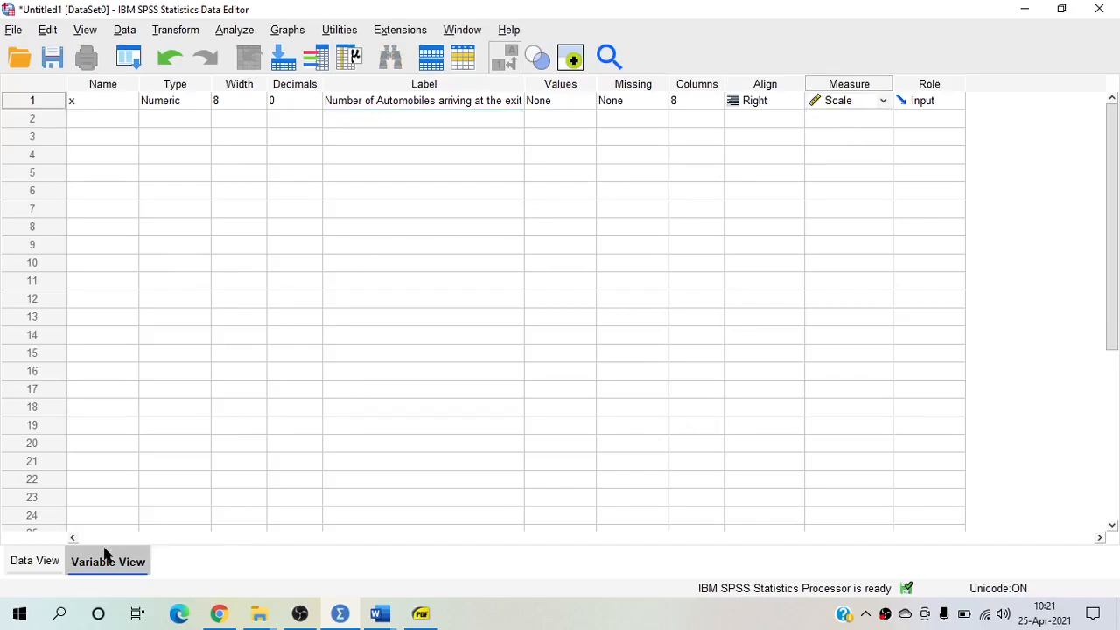
Enter the whole numbers 0 through 15 as consecutive cases of x, then return to the first case.
left_click(28, 562)
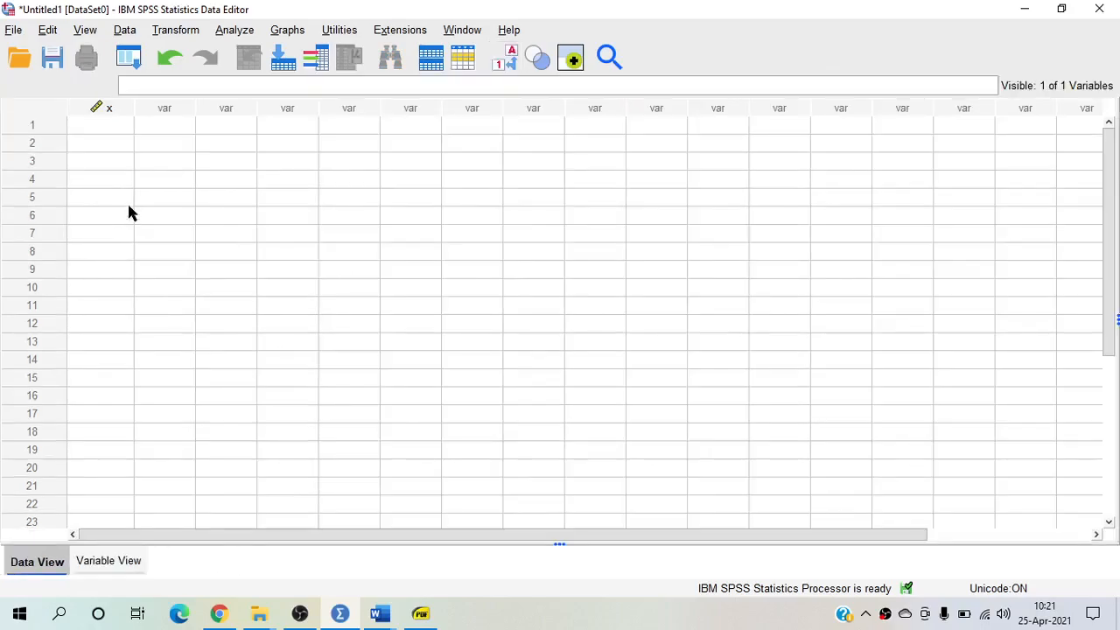
left_click(102, 130)
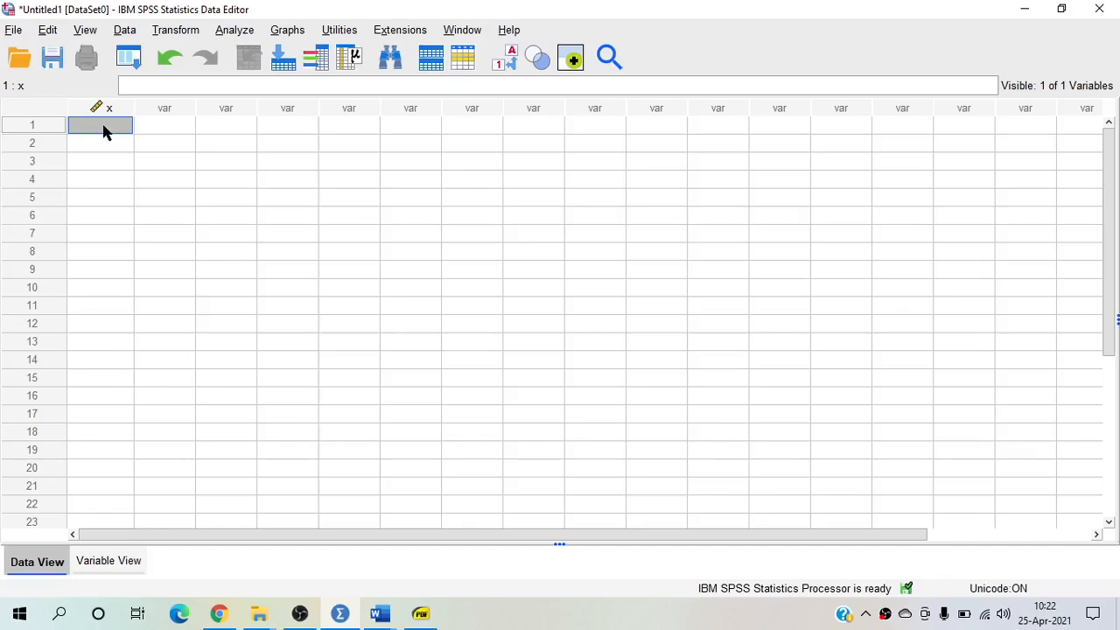
type("0")
key("Return")
type("1")
key("Return")
type("2")
key("Return")
type("3")
key("Return")
type("4")
key("Return")
type("5")
key("Return")
type("6")
key("Return")
type("7")
key("Return")
type("8")
key("Return")
type("9")
key("Return")
type("10")
key("Return")
type("11")
key("Return")
type("12")
key("Return")
type("13")
key("Return")
type("14")
key("Return")
type("15")
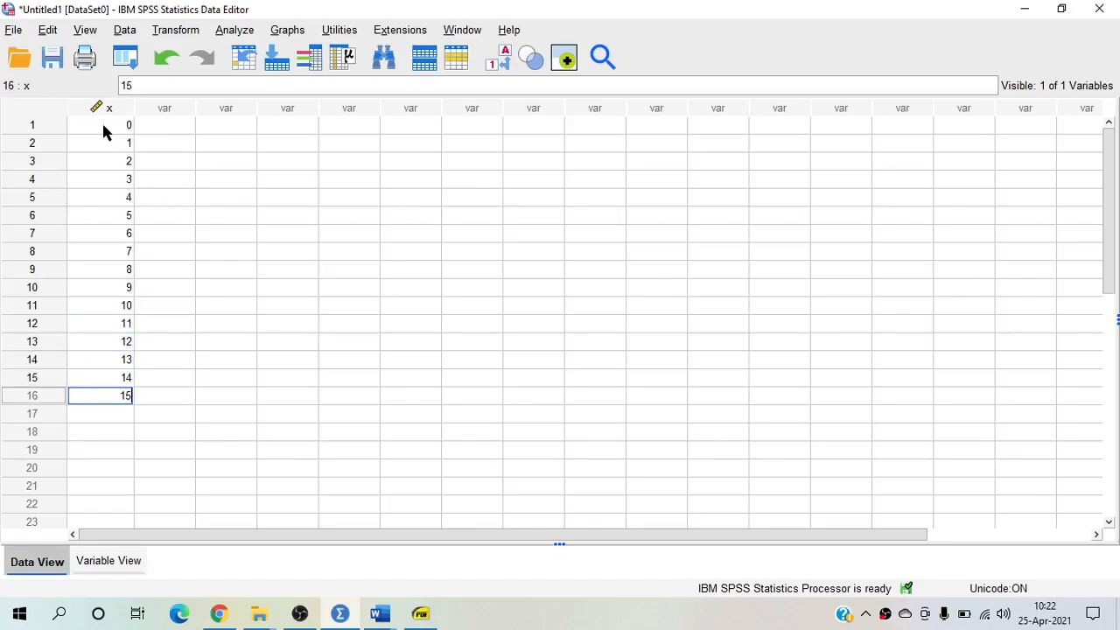
key("Return")
key("Up")
key("Up")
key("Up")
key("Up")
key("Up")
key("Up")
key("Up")
key("Up")
key("Up")
key("Up")
key("Up")
key("Up")
key("Up")
key("Up")
key("Up")
key("Up")
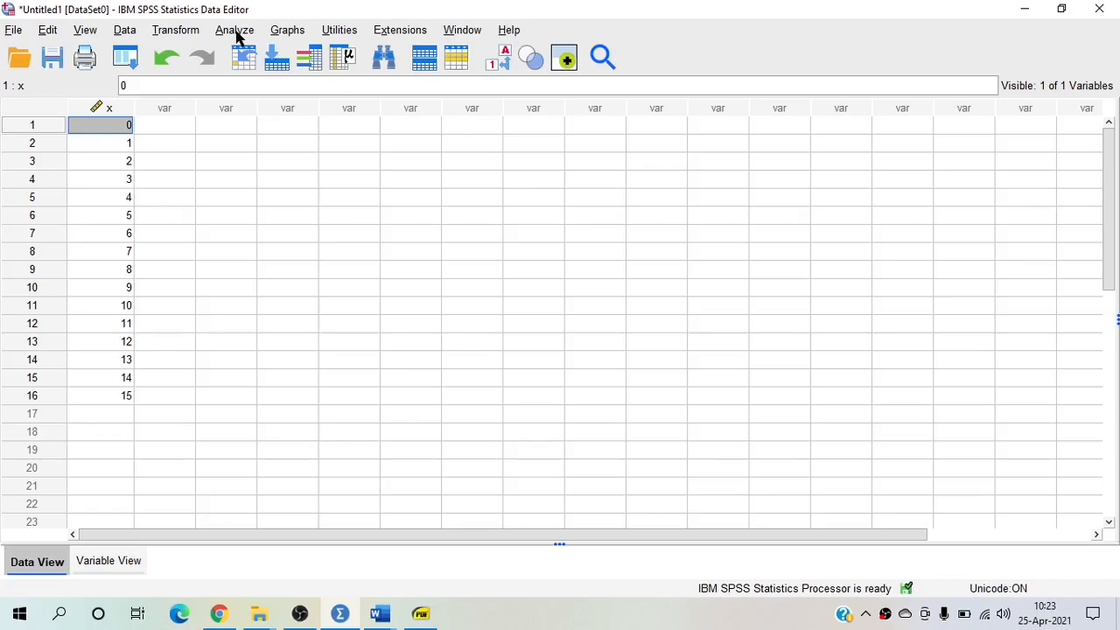
Start a Compute Variable operation with Px as the target variable.
left_click(182, 33)
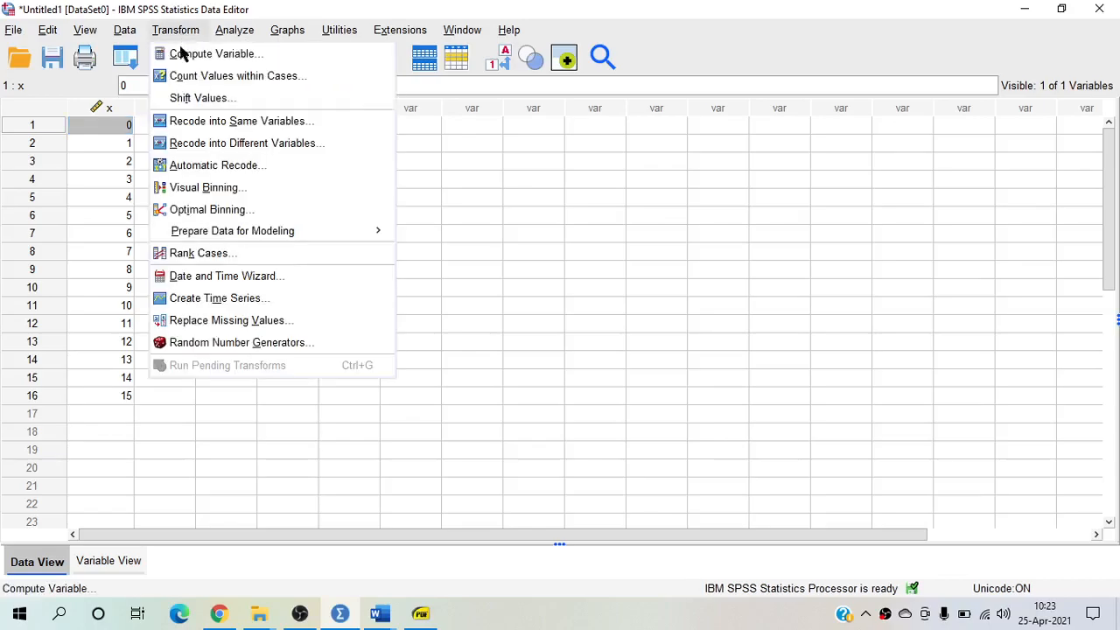
left_click(179, 55)
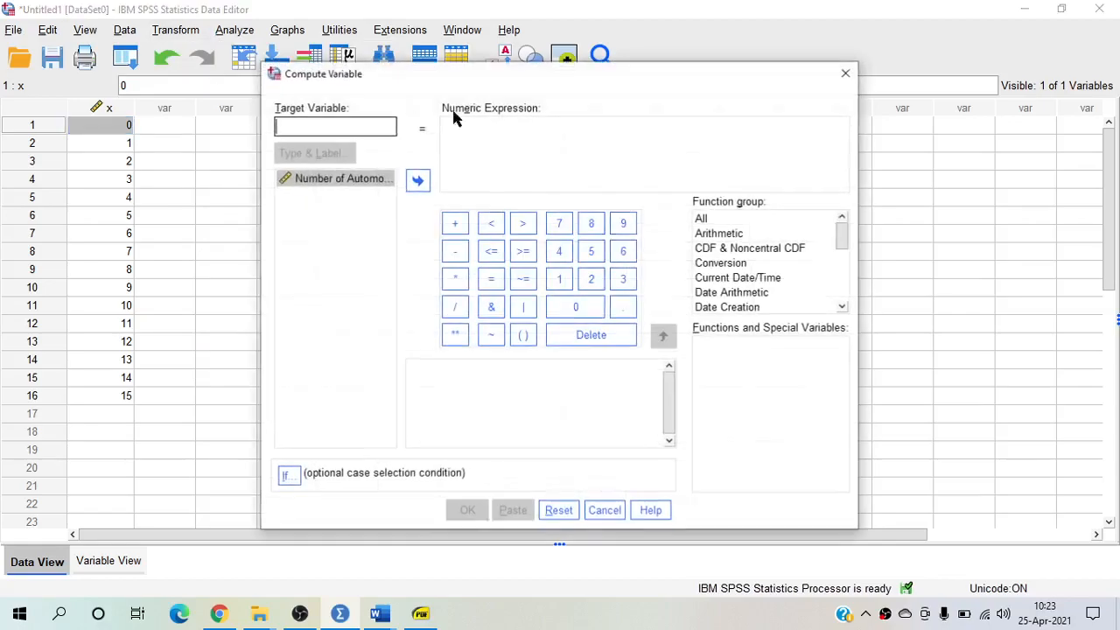
left_click(326, 125)
type("Px")
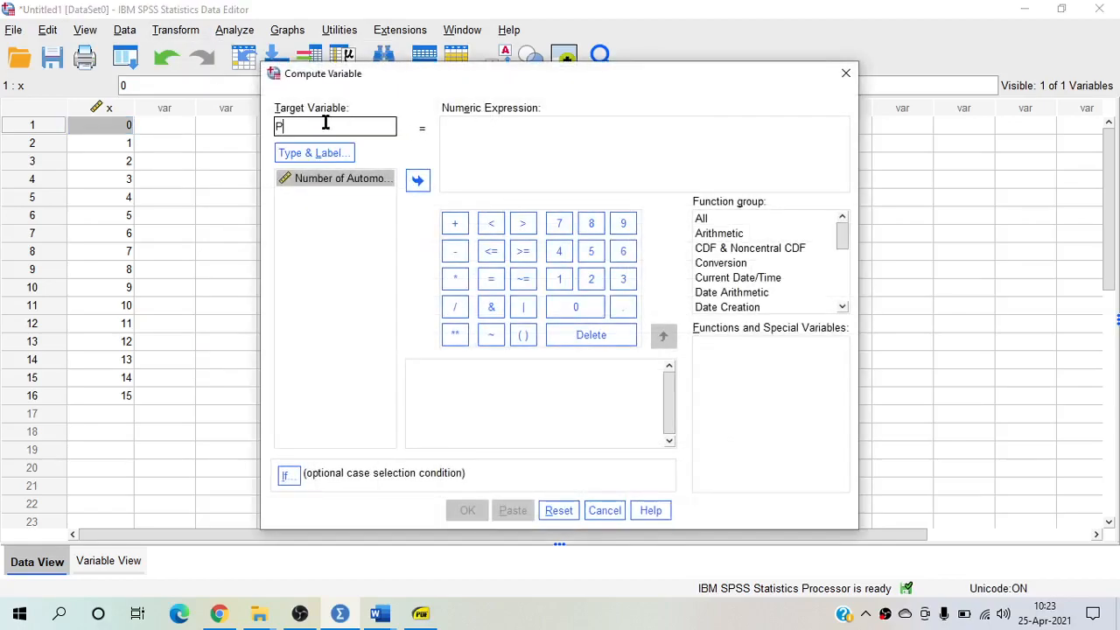
Build the numeric expression from the Pdf.Poisson function in the PDF & Noncentral PDF group, with x as its quantity argument.
left_click(723, 250)
scroll(840, 311, "down", 7)
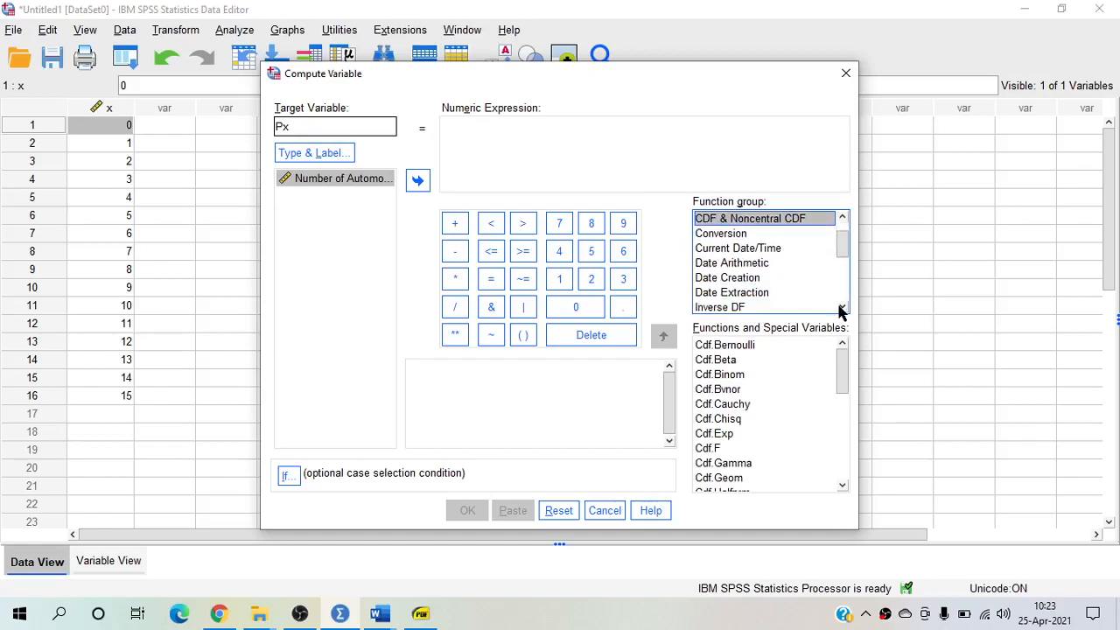
left_click(747, 276)
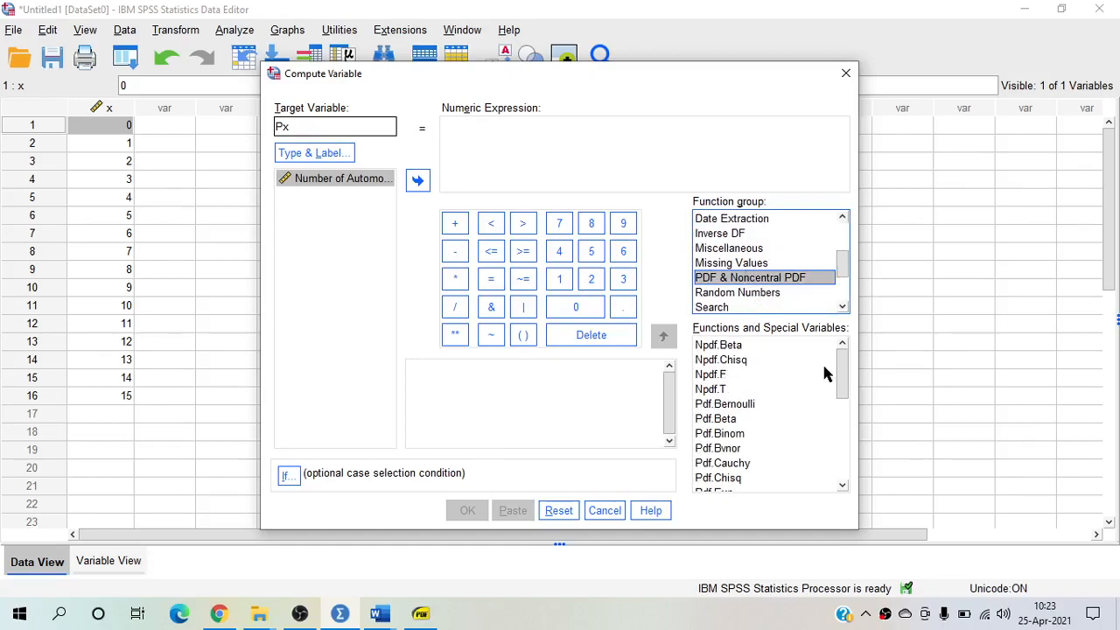
left_click_drag(841, 486, 844, 487)
left_click(733, 441)
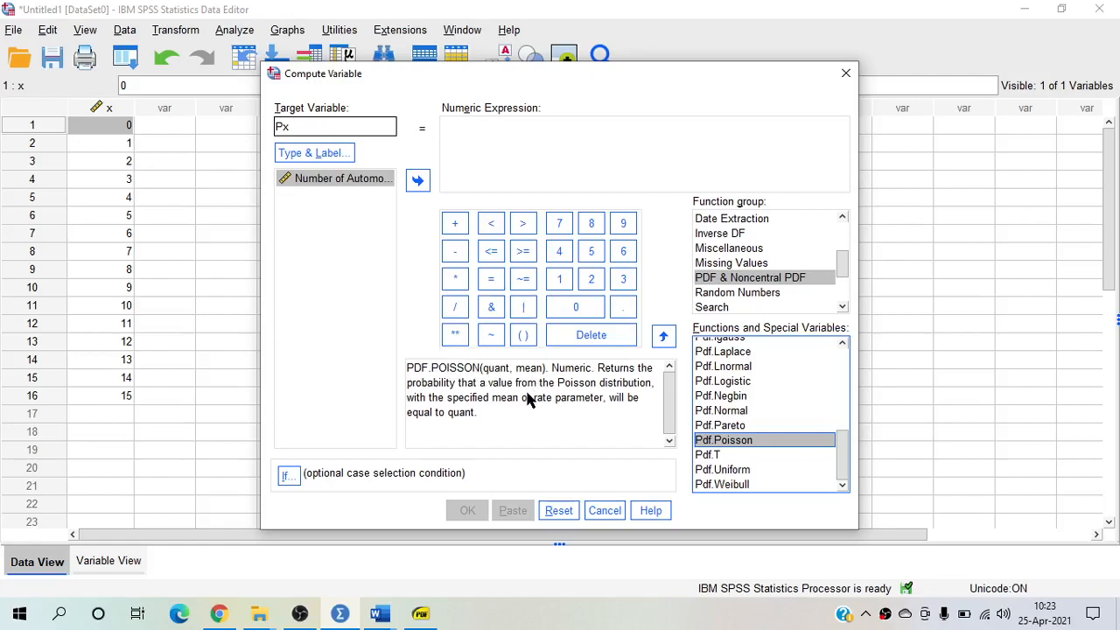
double_click(735, 441)
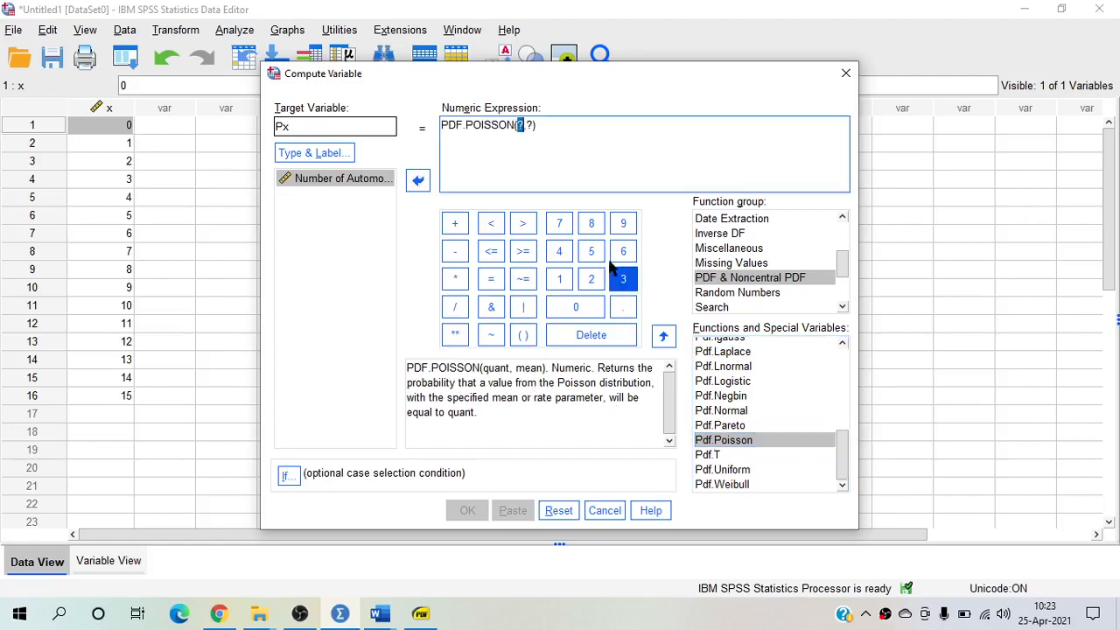
left_click(350, 181)
double_click(350, 181)
left_click(526, 128)
Switch to the Poisson document in Word and highlight the arrival rate given in the automobile example.
left_click(379, 610)
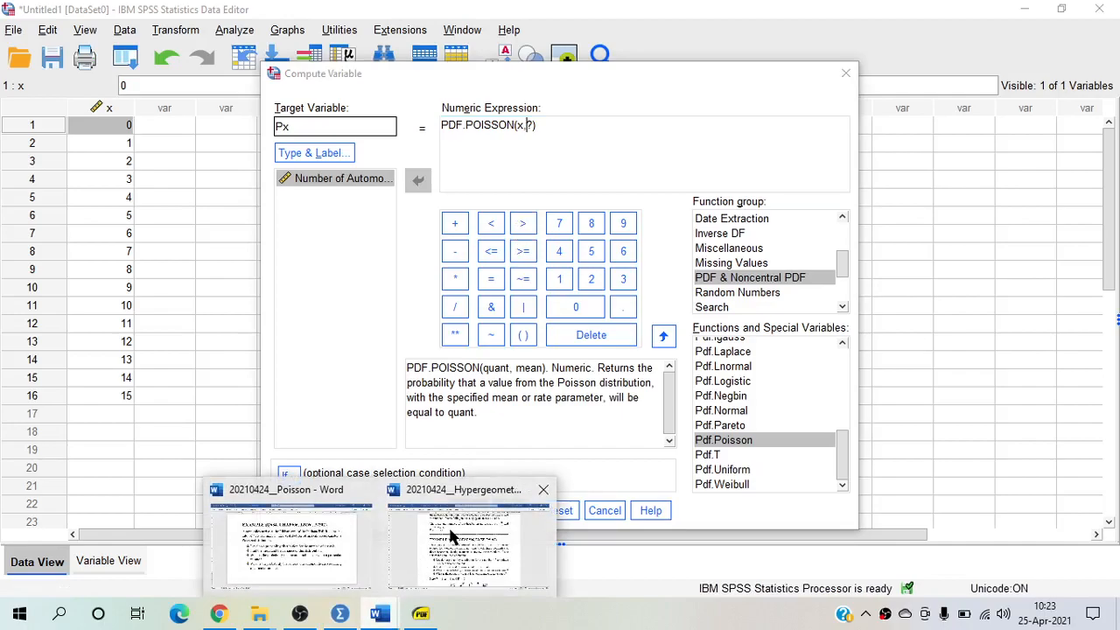
left_click(339, 540)
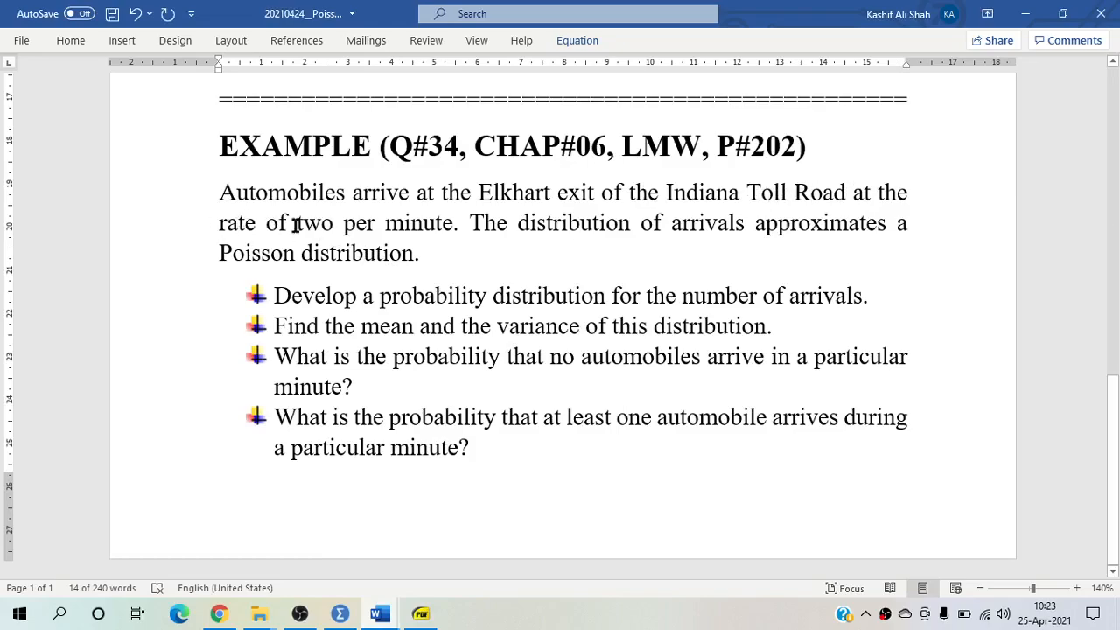
left_click_drag(220, 224, 447, 223)
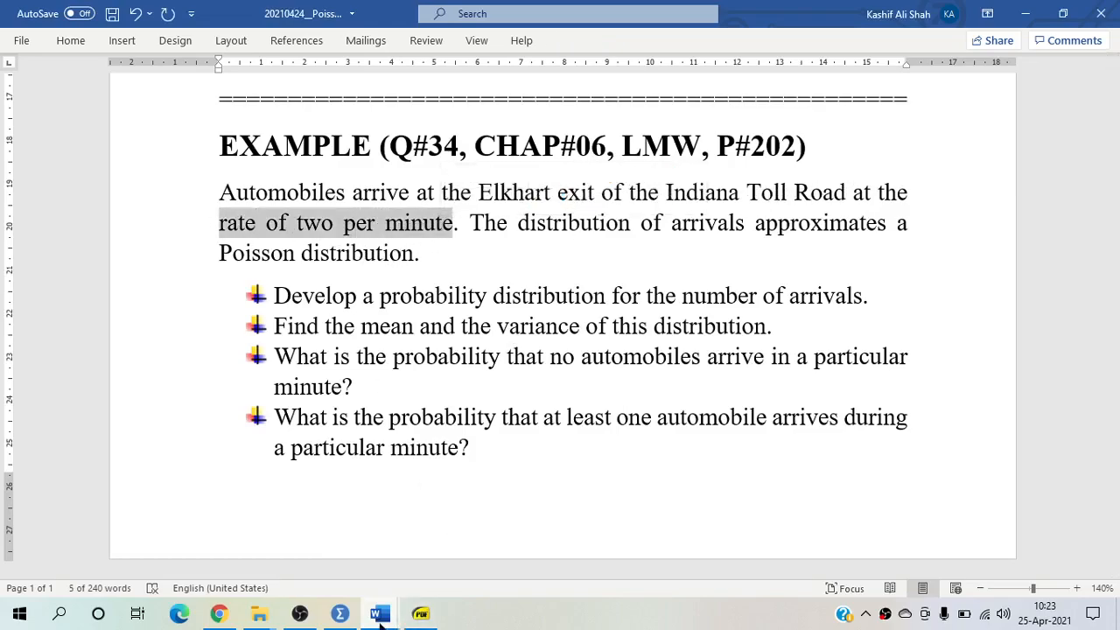
Return to SPSS, complete the expression as PDF.POISSON(x,2) and run the computation of Px.
left_click(339, 614)
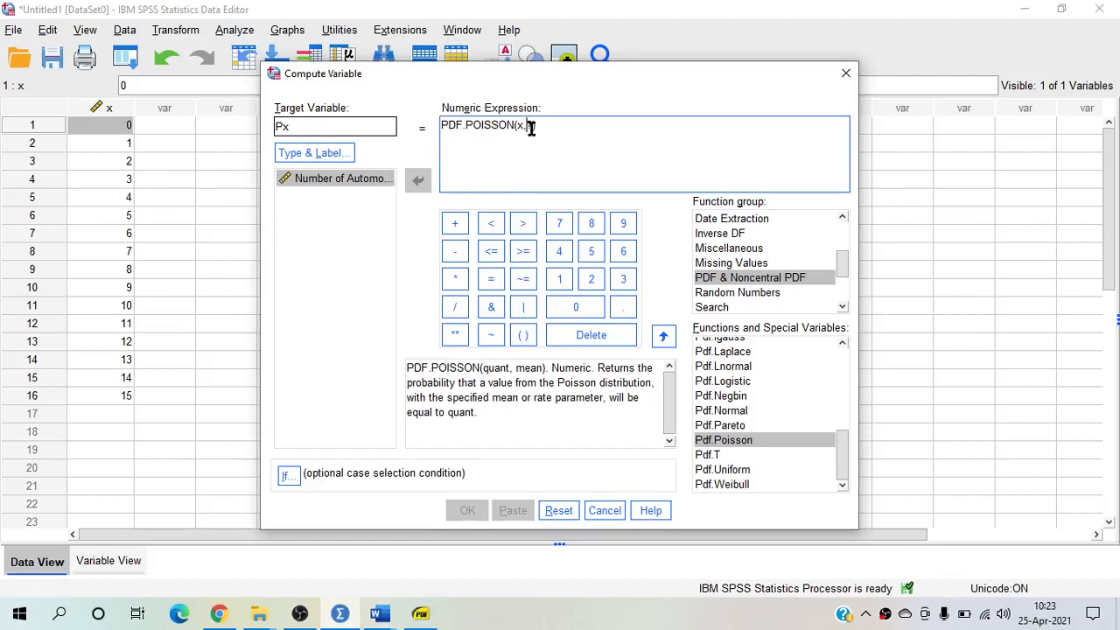
key("shift+Left")
type("2")
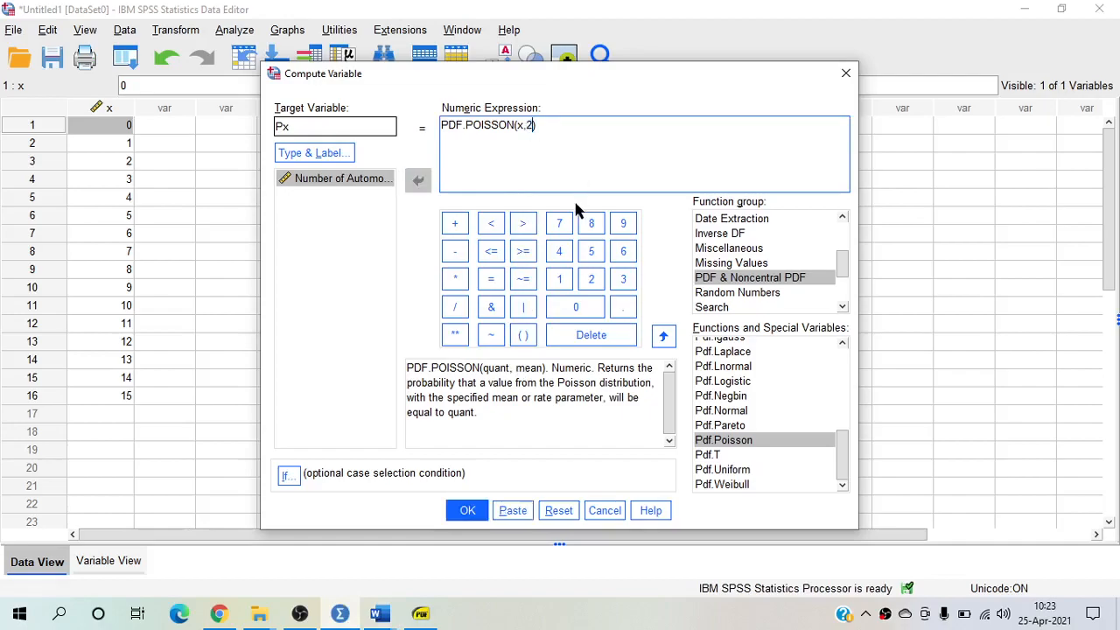
left_click(462, 510)
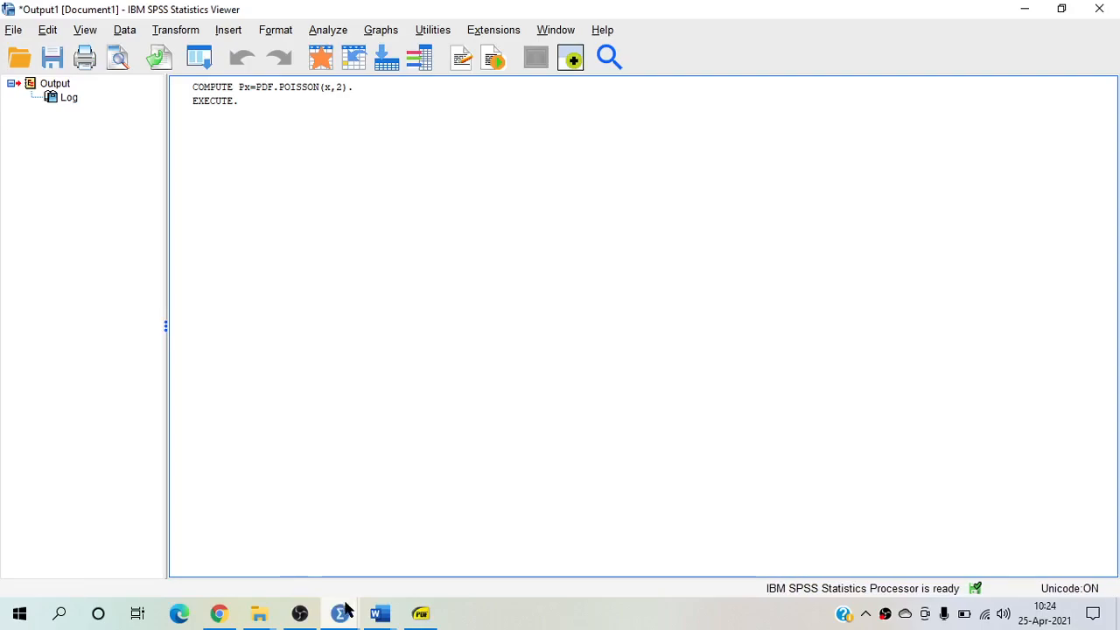
Go back to the Data Editor and set the decimals of Px to 4, returning to the case data.
mouse_move(340, 612)
left_click(229, 523)
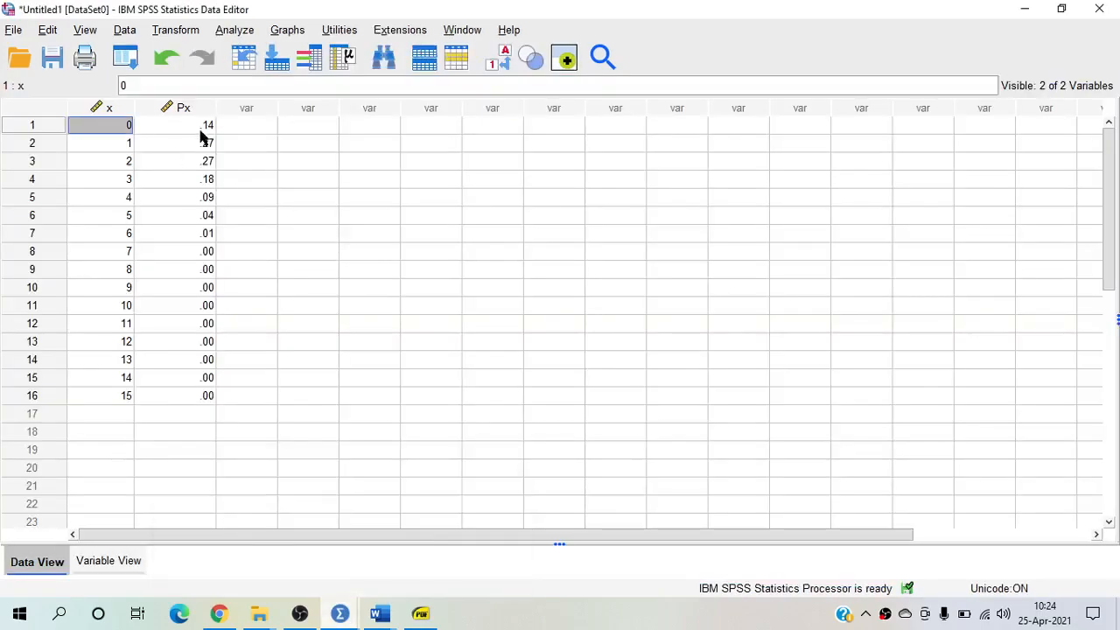
left_click(109, 561)
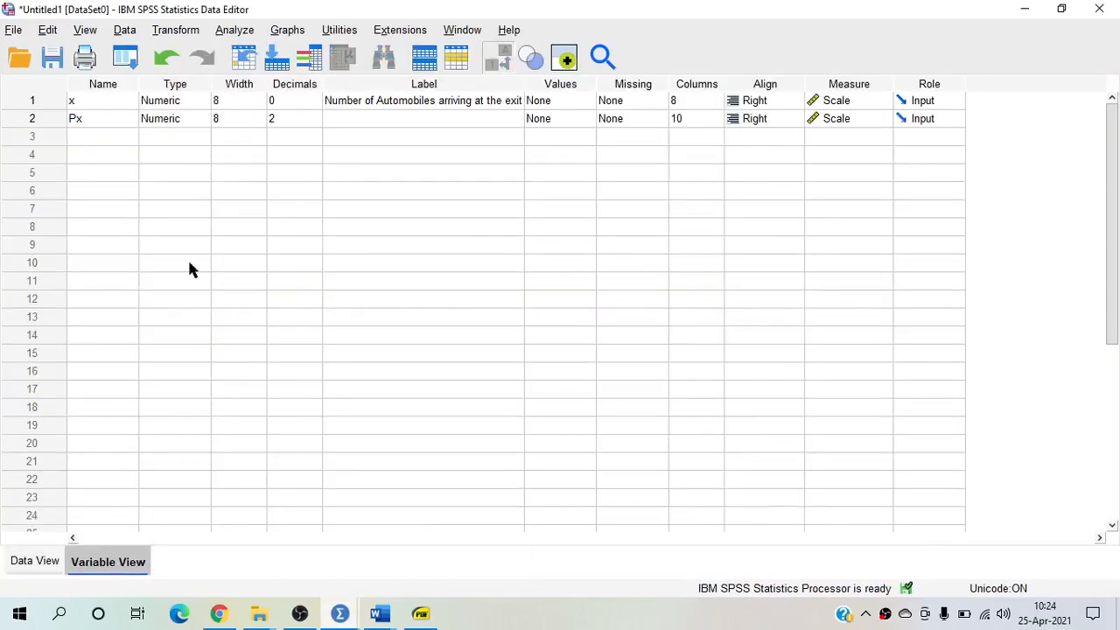
left_click(316, 118)
type("4")
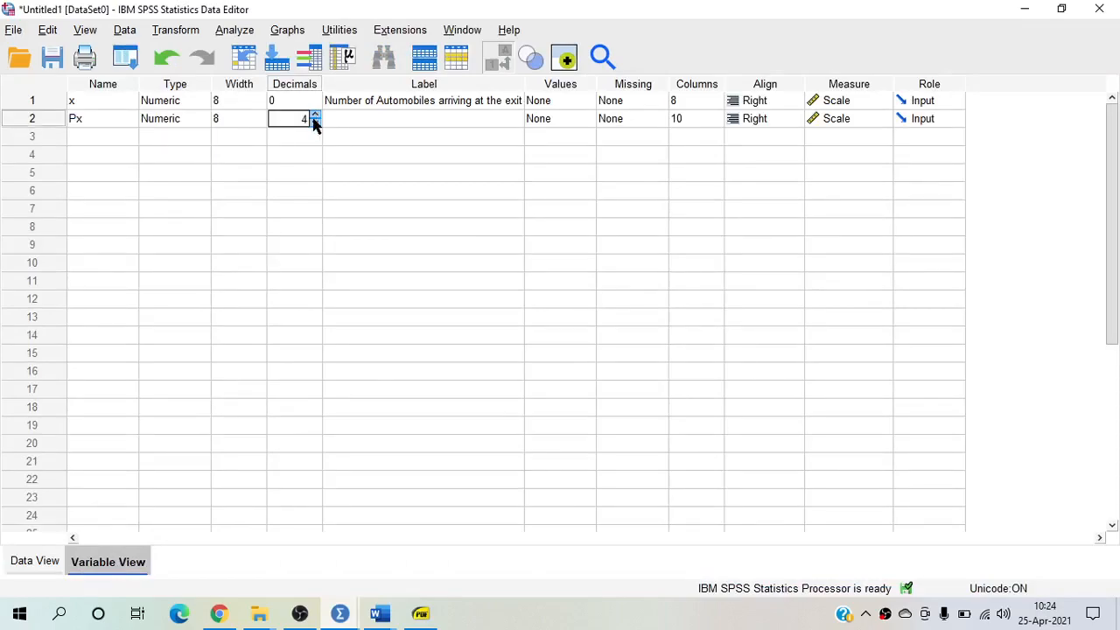
left_click(48, 566)
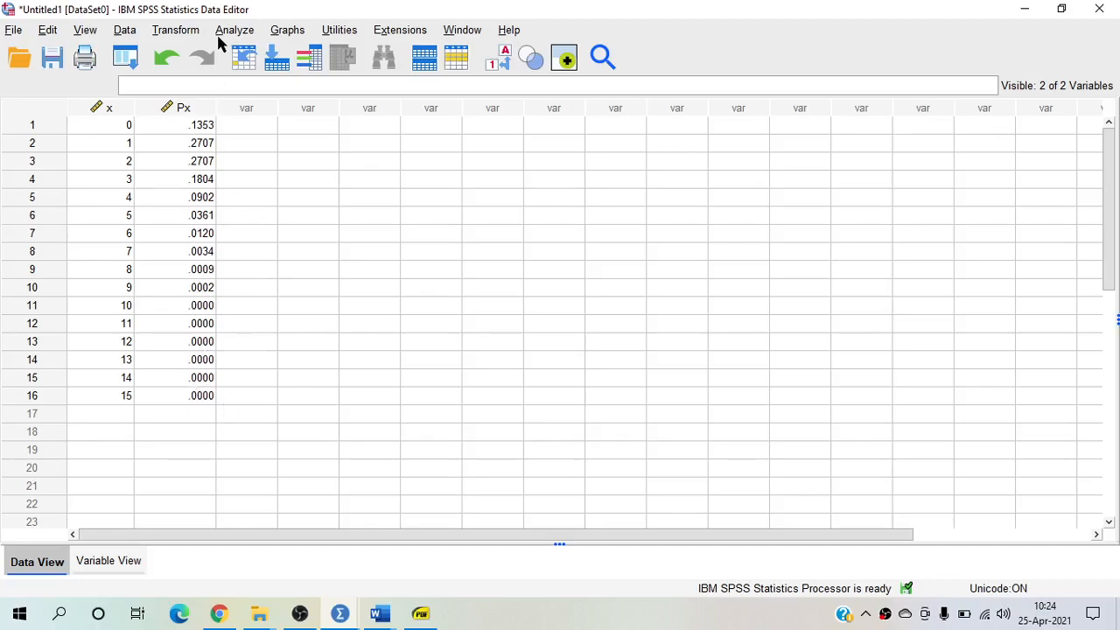
Compute a new variable Fx with the expression CDF.POISSON(x,2) by adapting the previous Px computation.
left_click(191, 32)
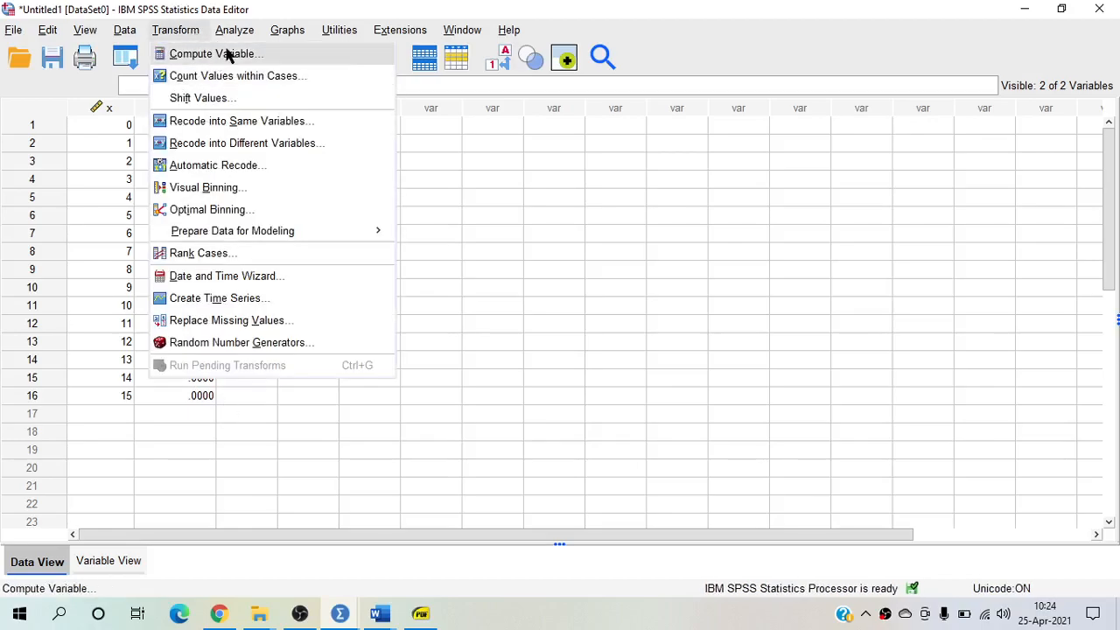
left_click(225, 54)
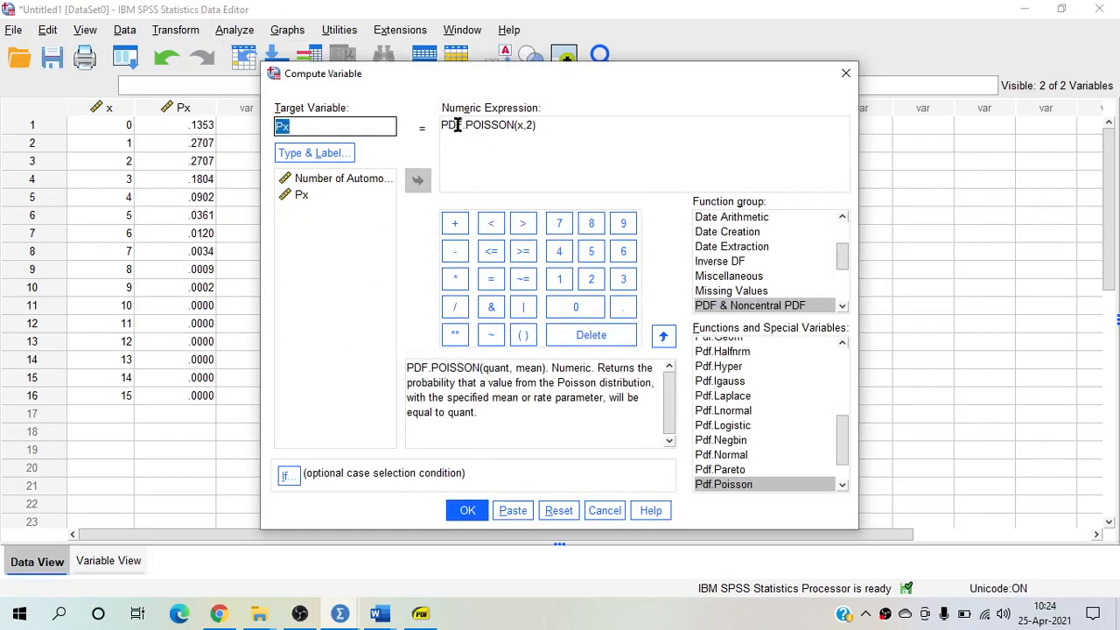
left_click(447, 125)
key("BackSpace")
type("C")
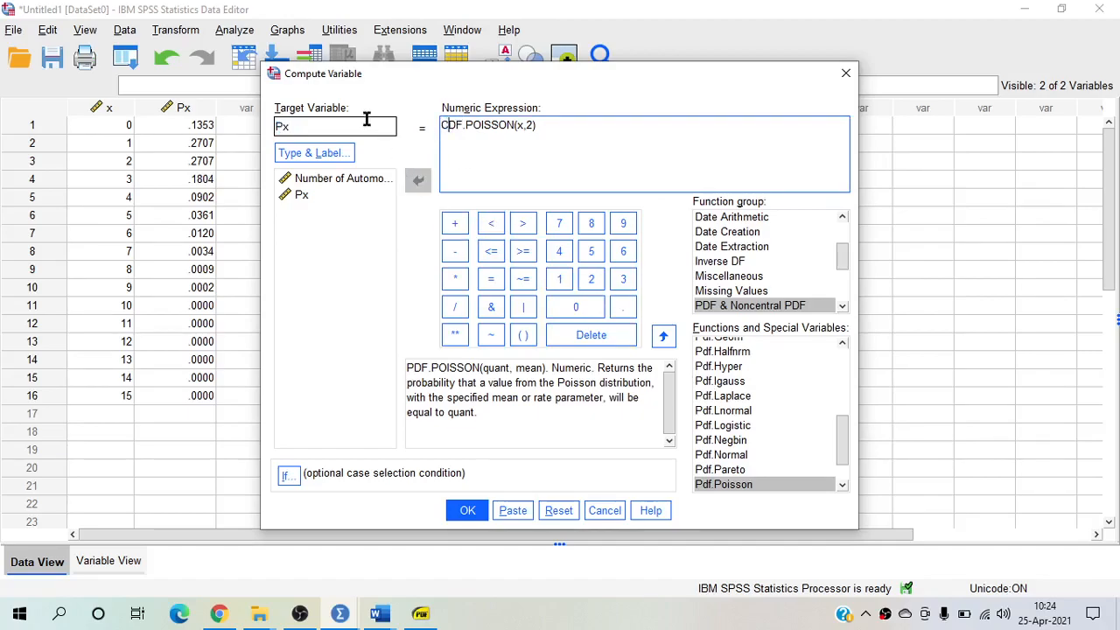
left_click(282, 126)
key("BackSpace")
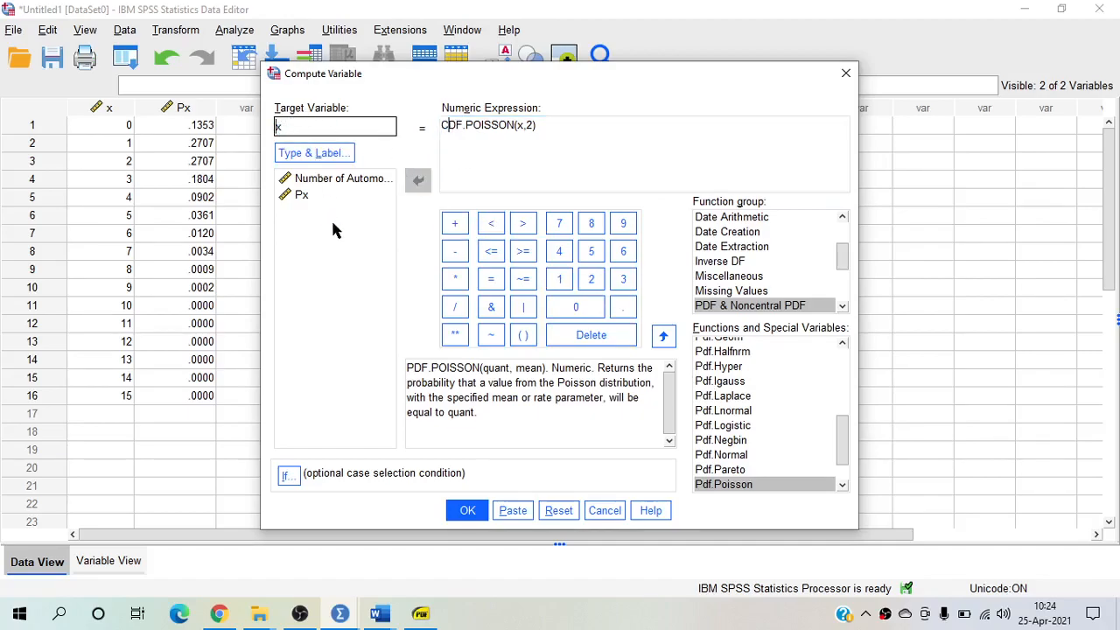
type("F")
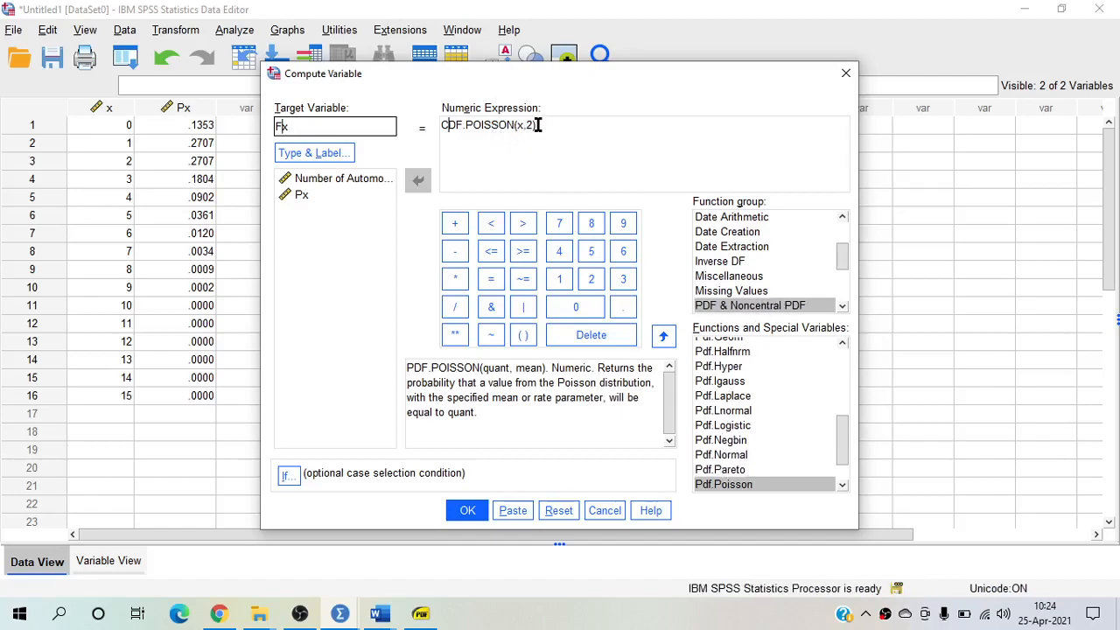
left_click(467, 511)
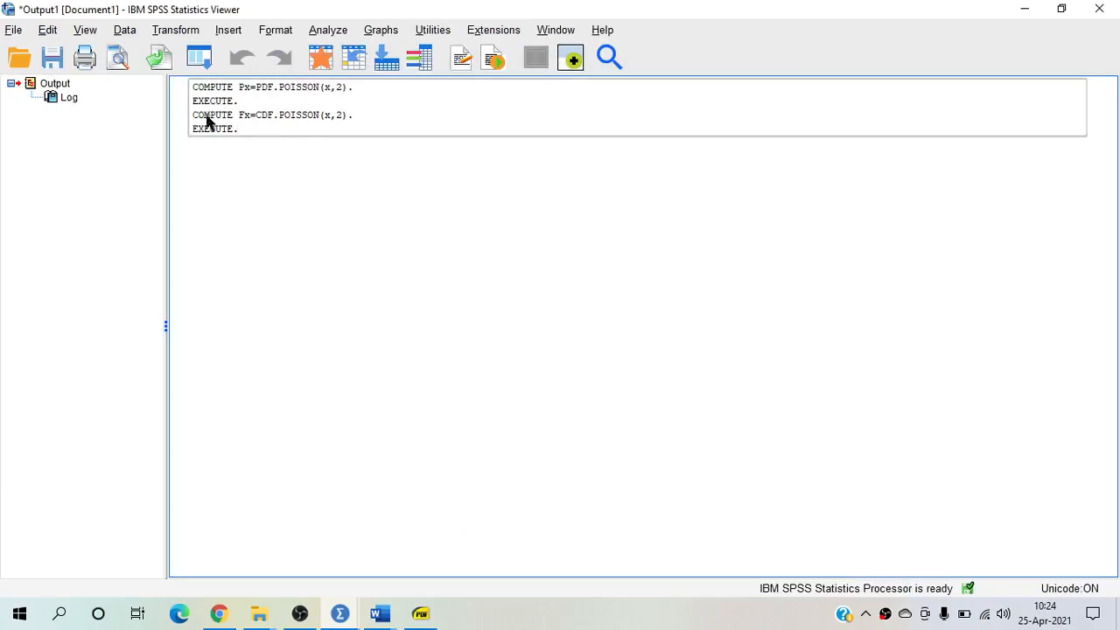
Return to the Data Editor and set the decimals of Fx to 4, ending back at the case data.
left_click(340, 613)
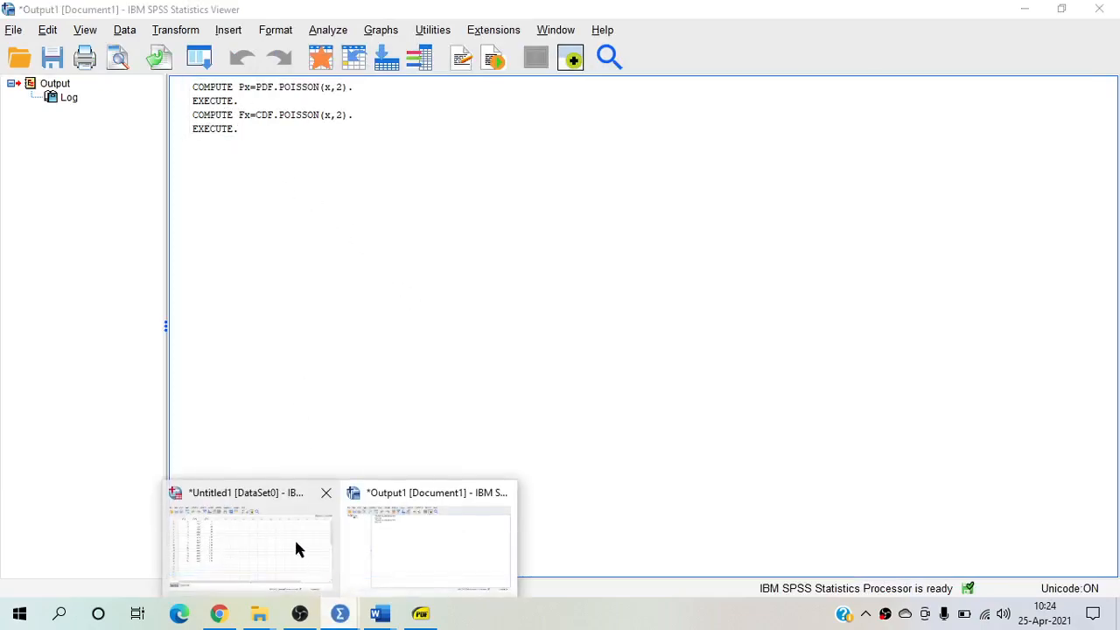
left_click(242, 524)
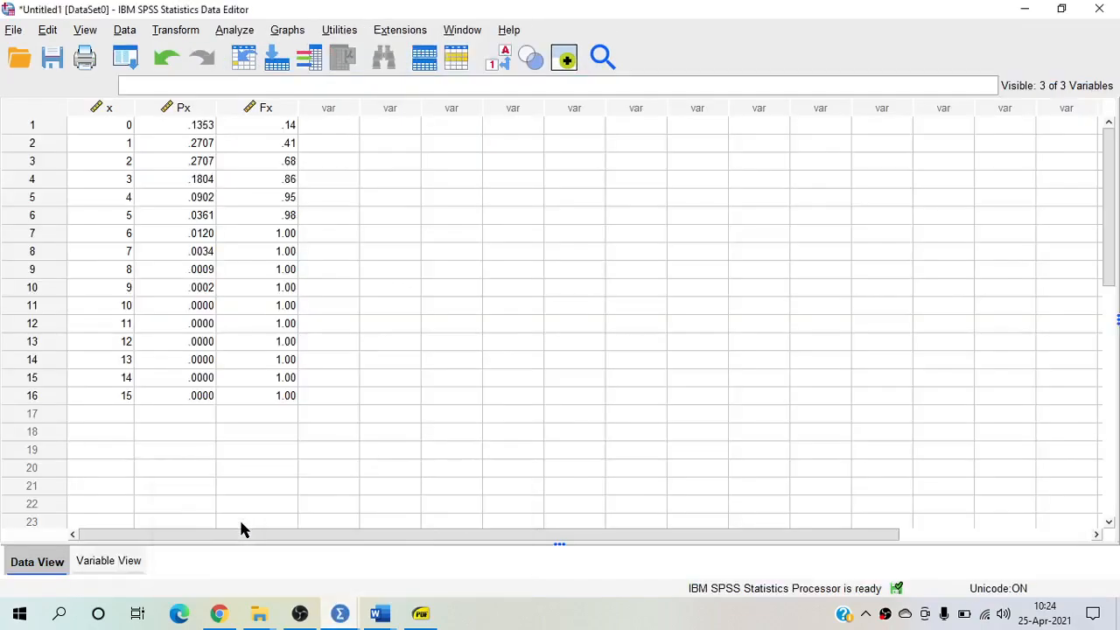
left_click(107, 563)
left_click(310, 138)
left_click(316, 133)
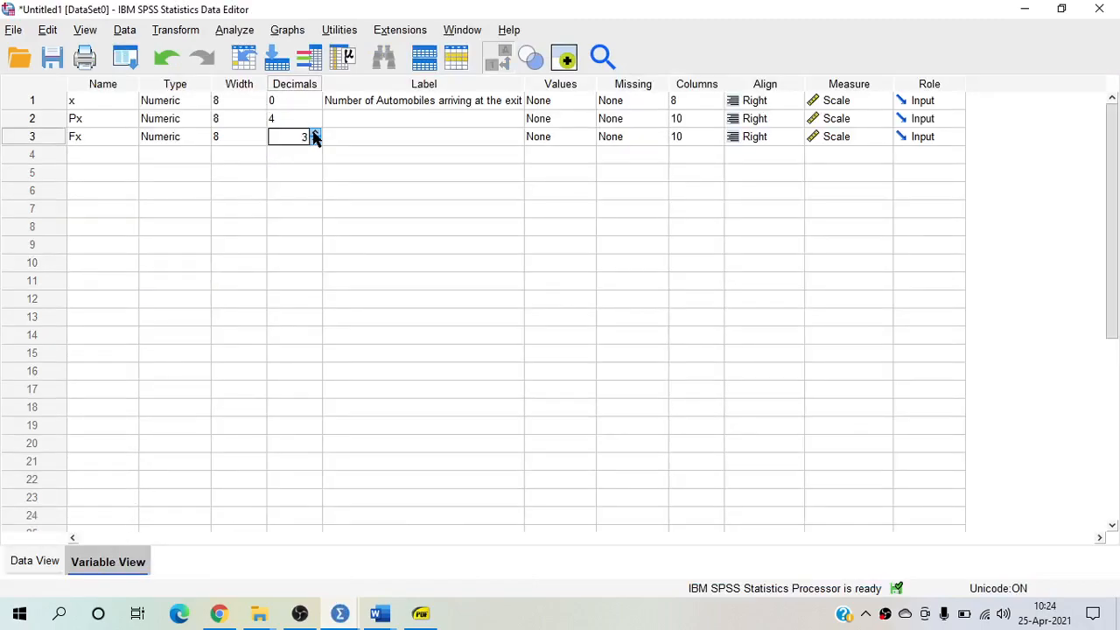
left_click(50, 561)
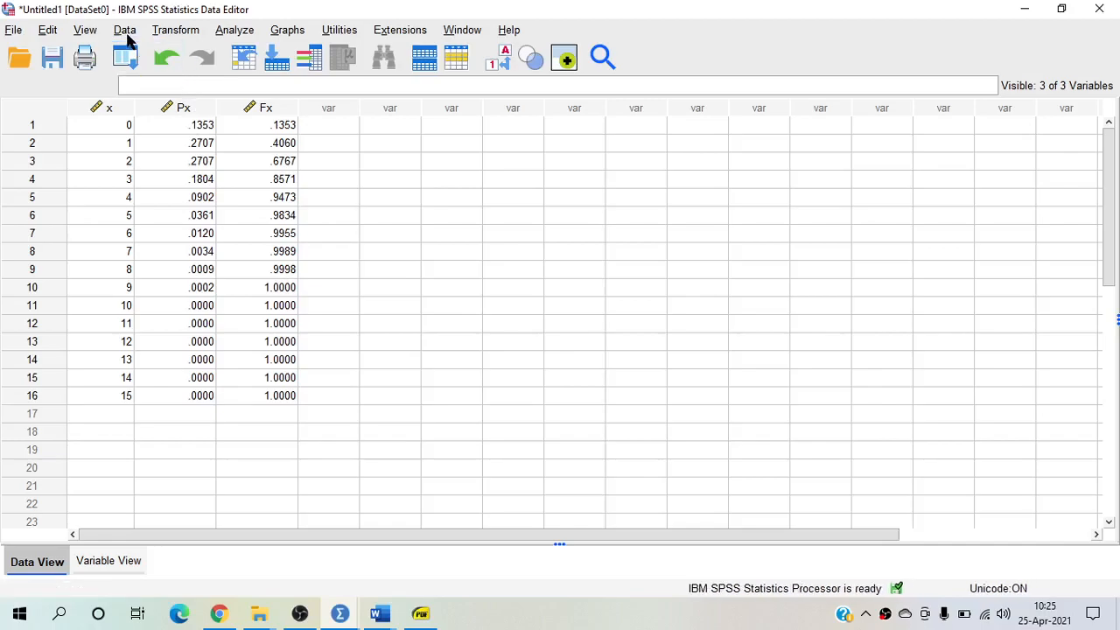
Start defining a legacy simple bar chart whose data are values of individual cases.
left_click(302, 29)
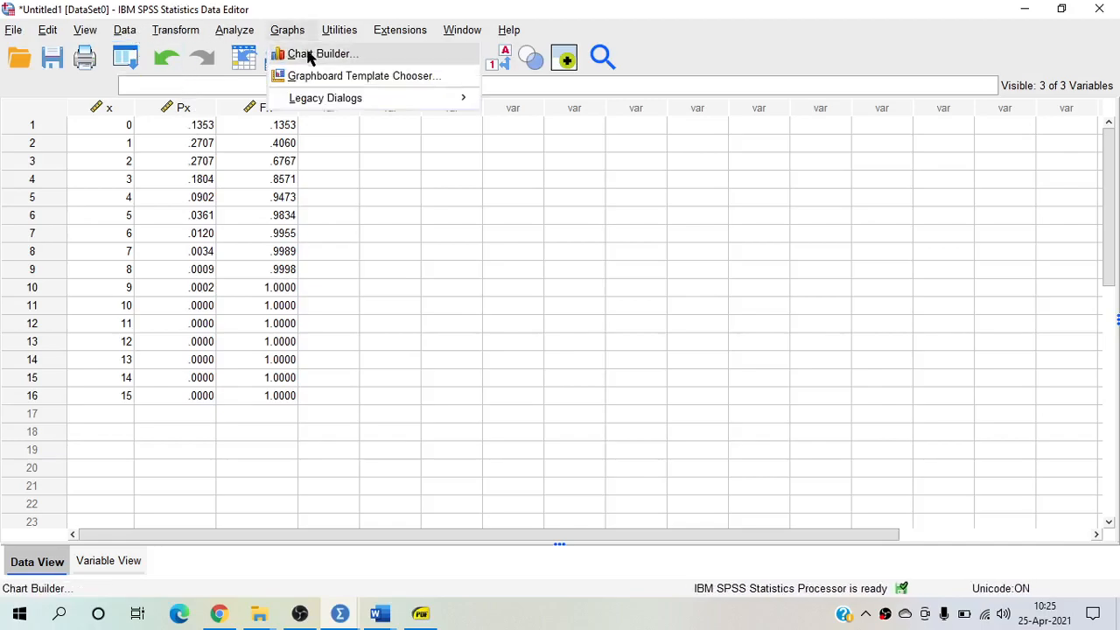
mouse_move(322, 106)
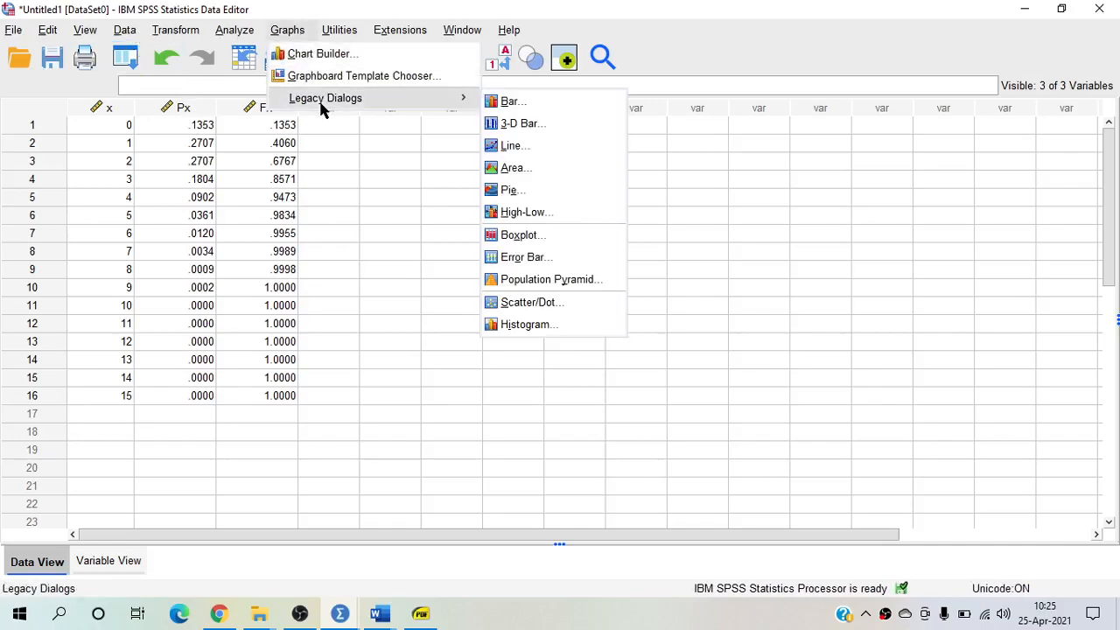
left_click(508, 101)
left_click(547, 390)
left_click(512, 428)
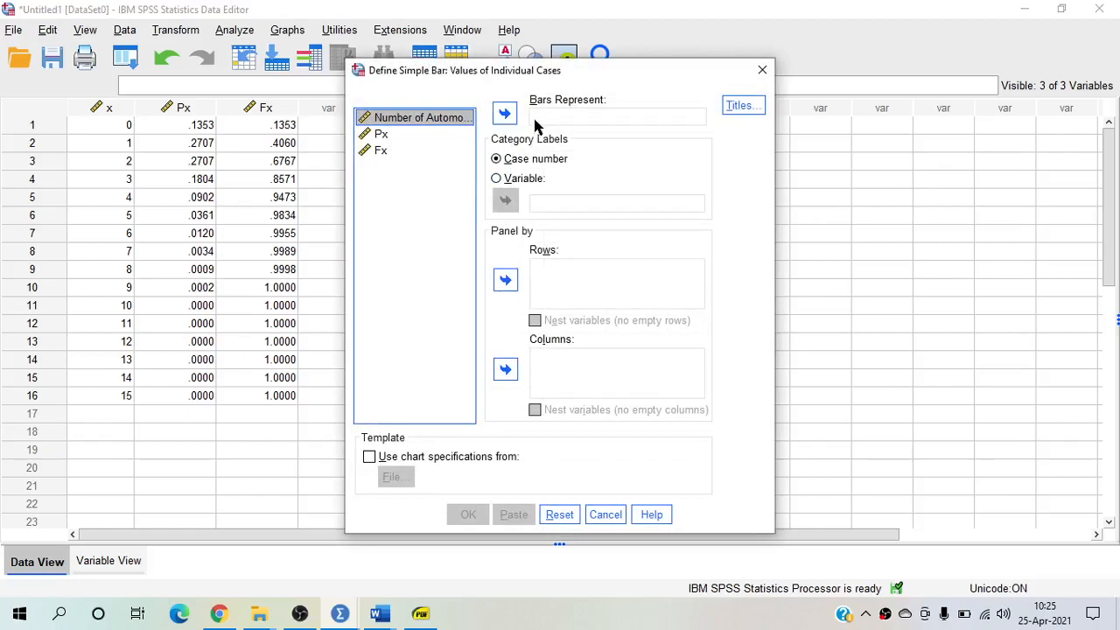
Plot Px as the bars with the number of automobiles variable as category labels, and view the resulting chart.
left_click(381, 134)
left_click(503, 113)
left_click(496, 177)
left_click(391, 118)
left_click(504, 201)
left_click(468, 515)
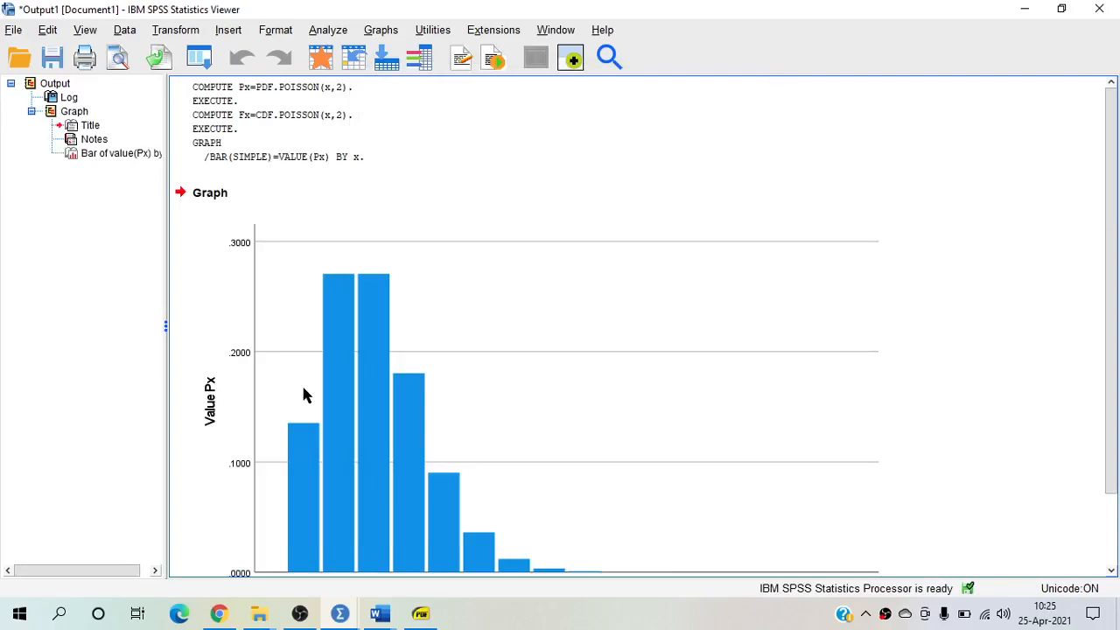
scroll(487, 350, "down", 2)
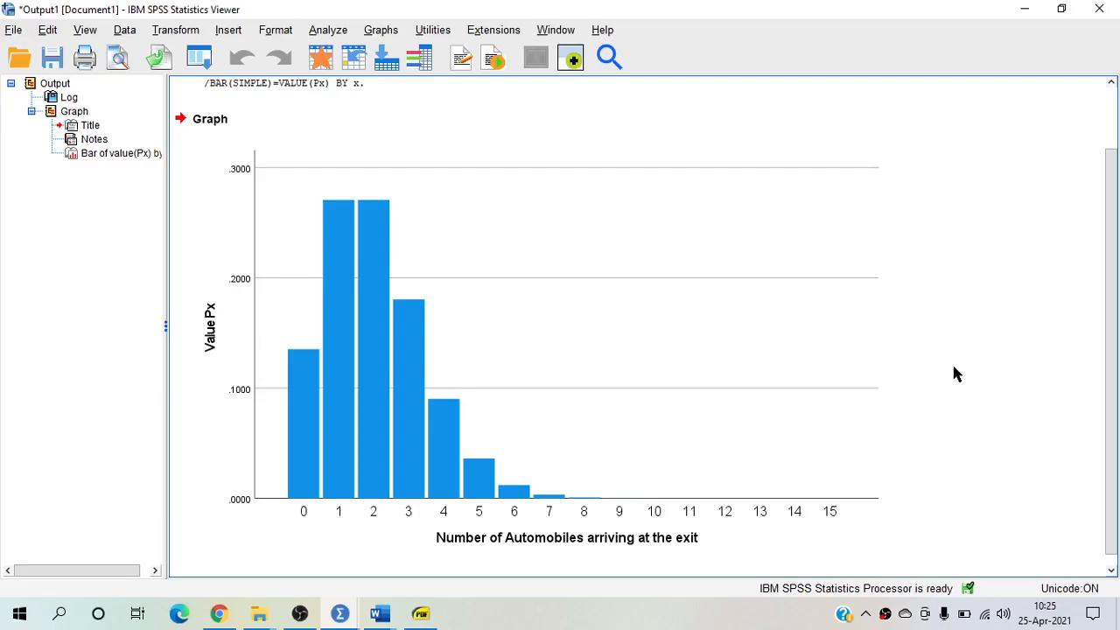
left_click(470, 464)
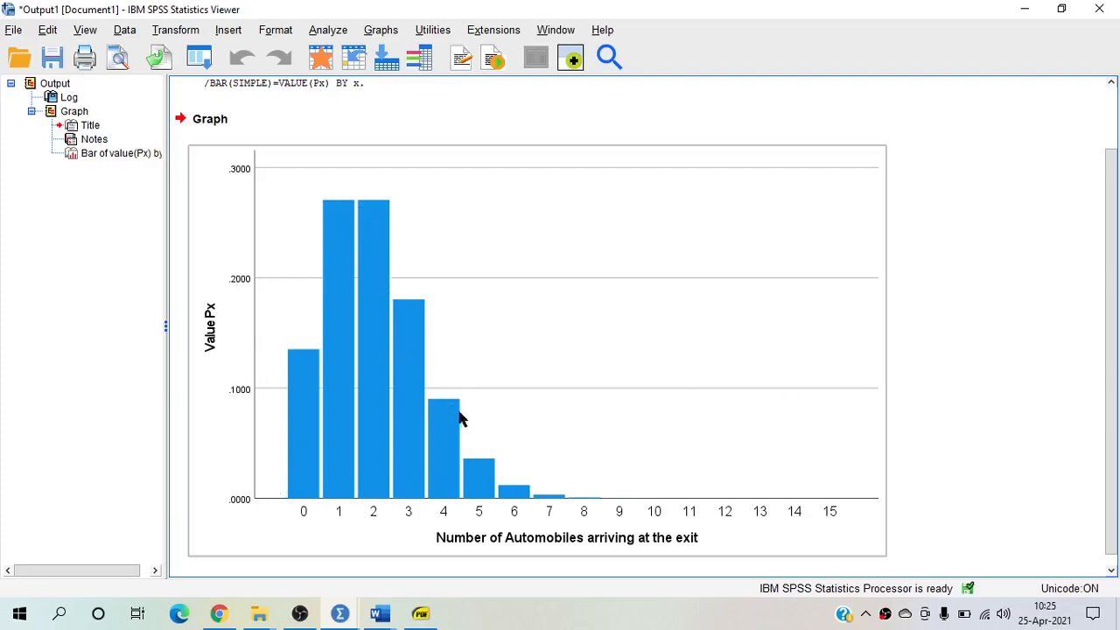
Go back to the Data Editor and start another variable computation with xPx as the target variable.
left_click(340, 613)
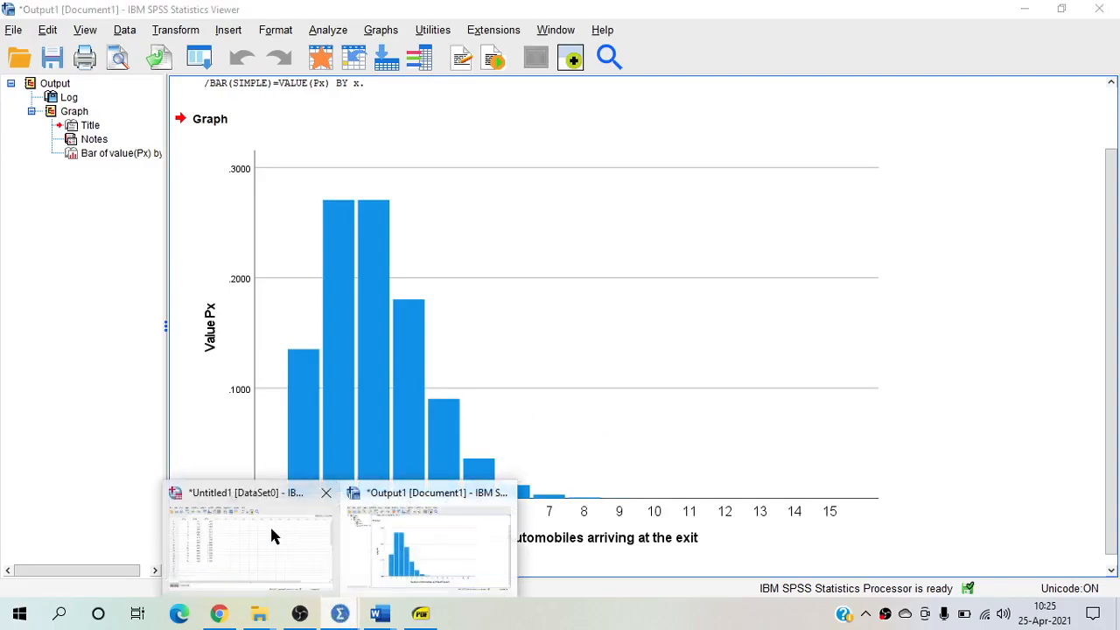
left_click(291, 502)
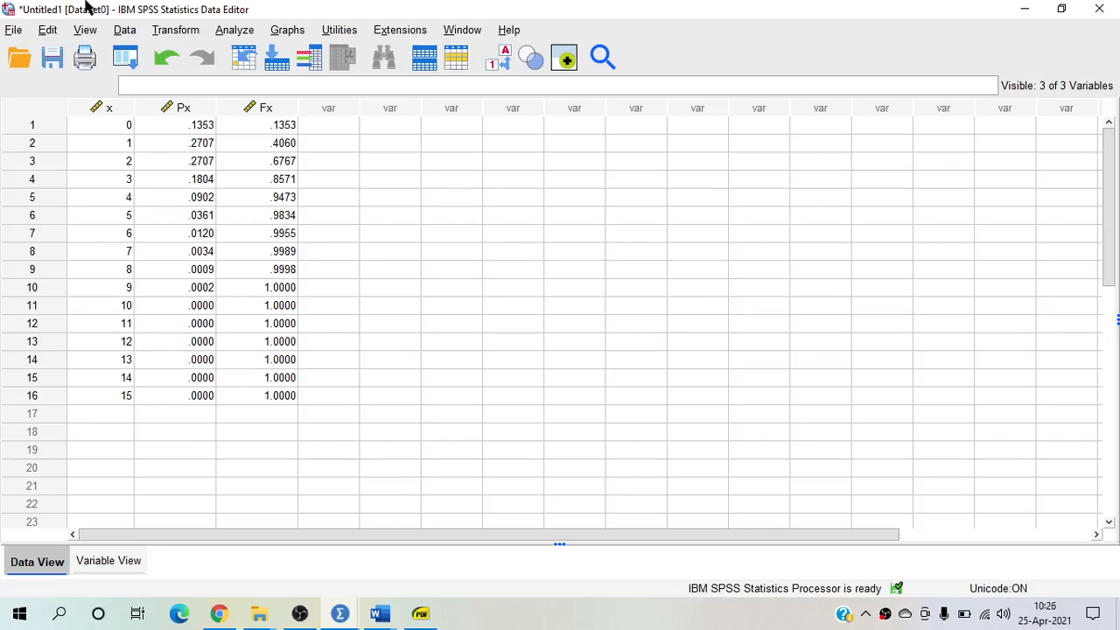
left_click(185, 33)
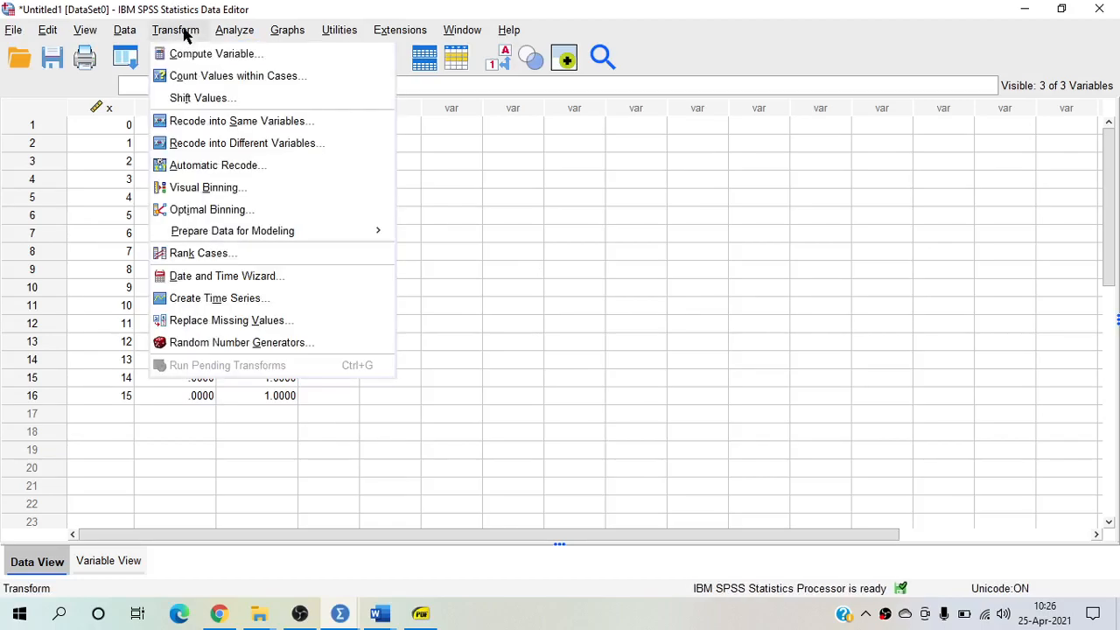
left_click(212, 59)
left_click(304, 127)
left_click_drag(304, 126, 245, 128)
type("xPx")
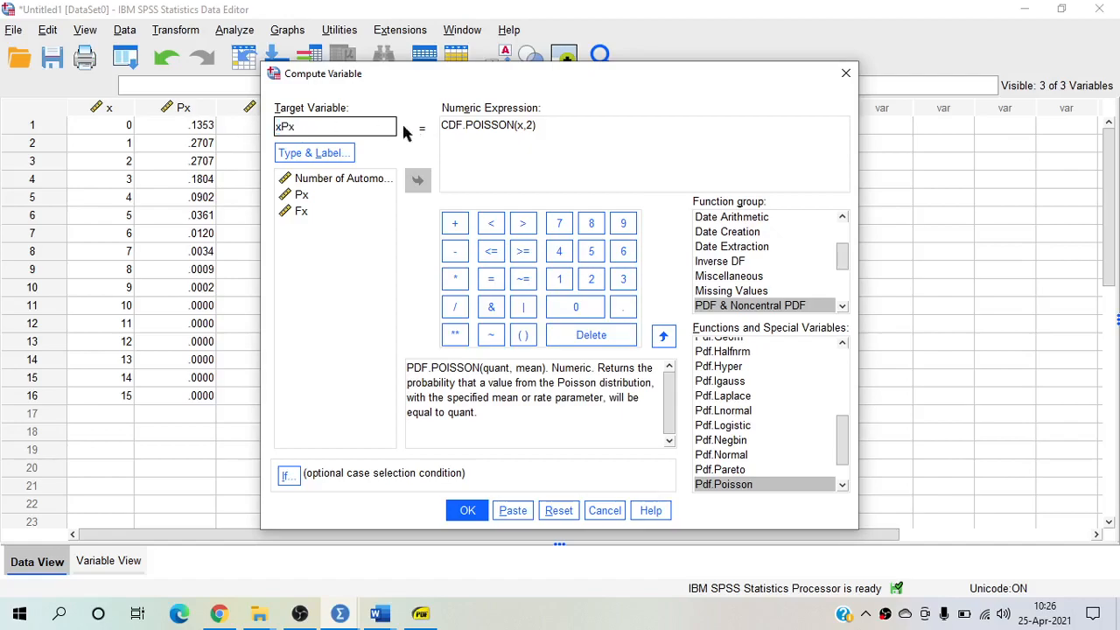
Replace the old numeric expression with x * Px and run the computation.
left_click_drag(546, 128, 412, 226)
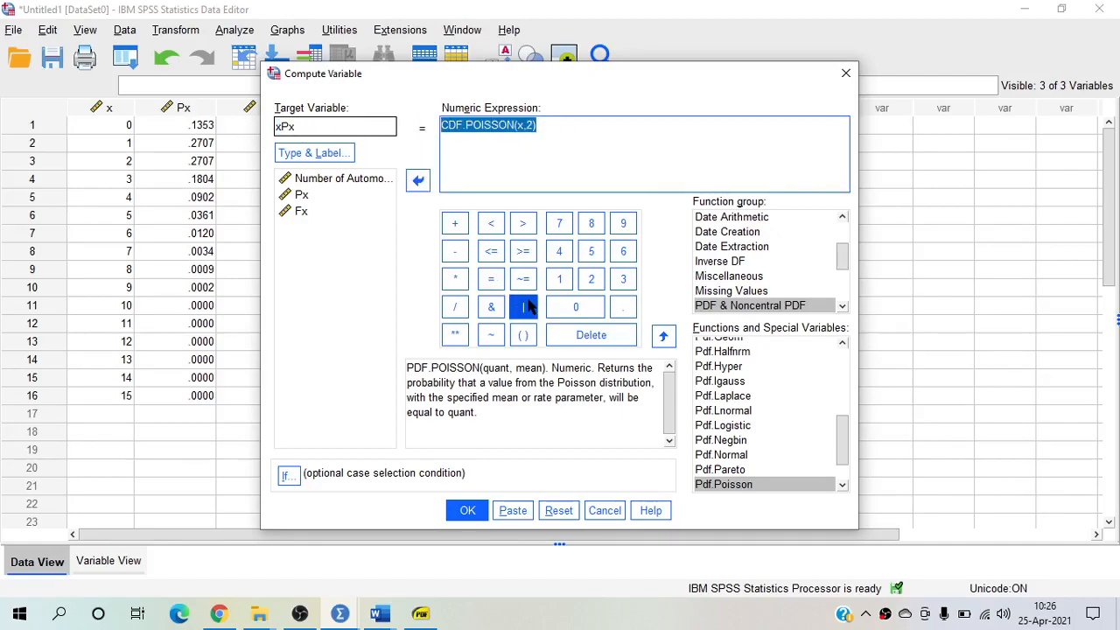
left_click(590, 335)
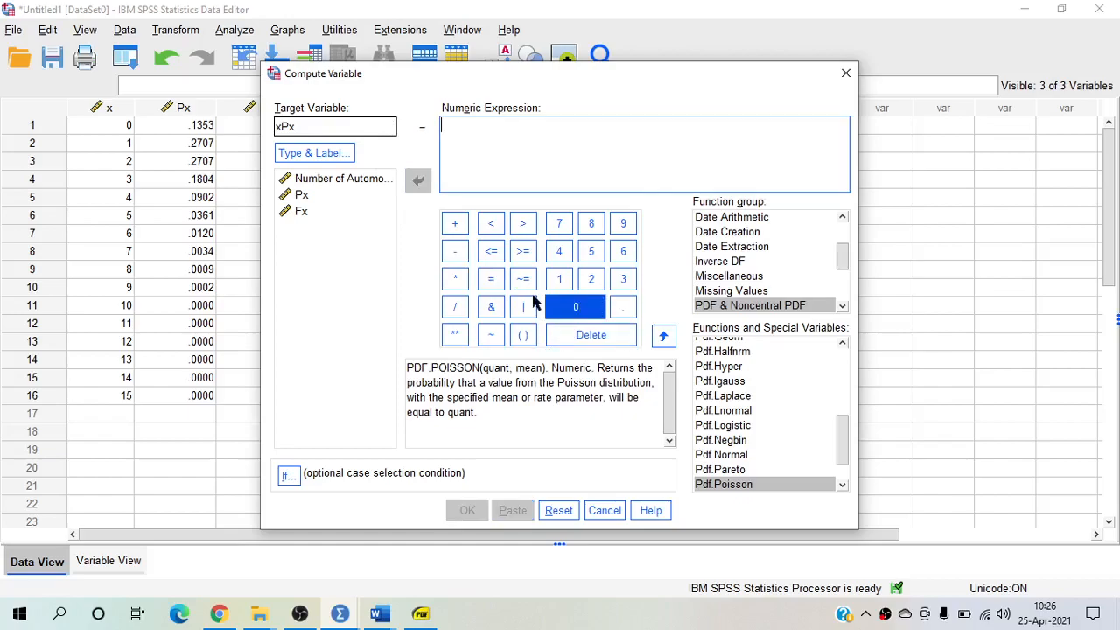
double_click(337, 181)
left_click(455, 279)
double_click(302, 194)
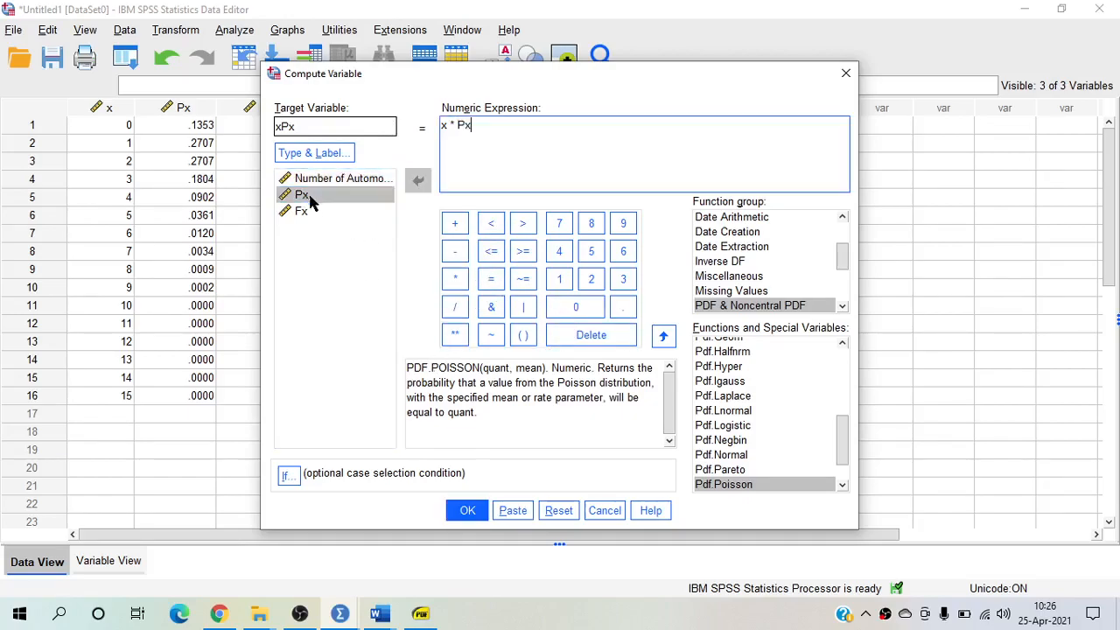
left_click(468, 512)
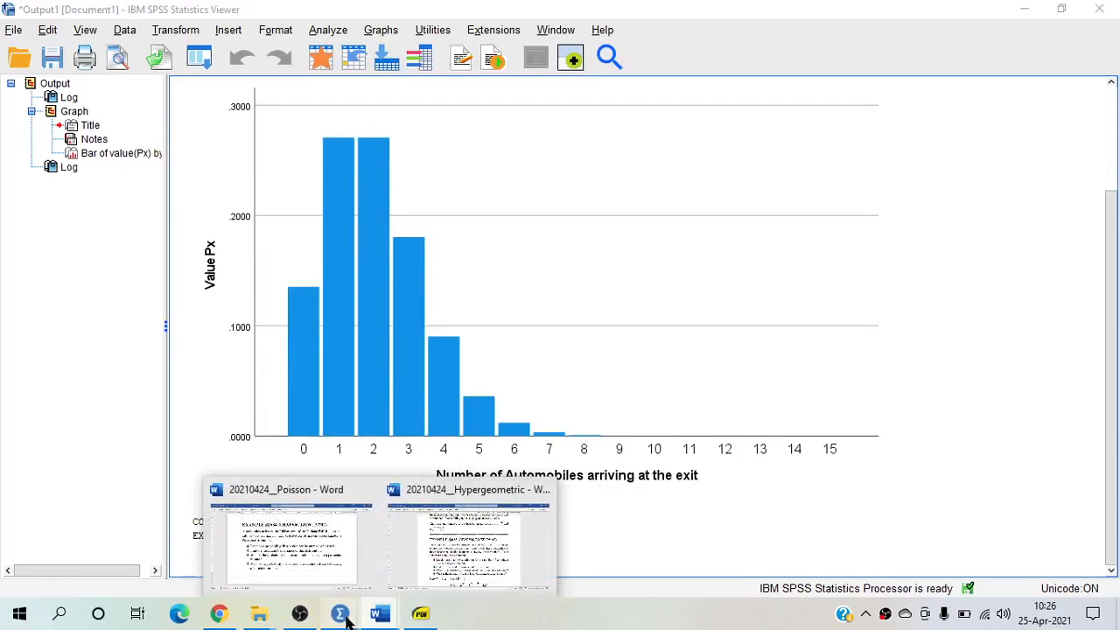
Return to the Data Editor and set the decimals of xPx to 4, ending back at the case data.
mouse_move(339, 613)
left_click(308, 579)
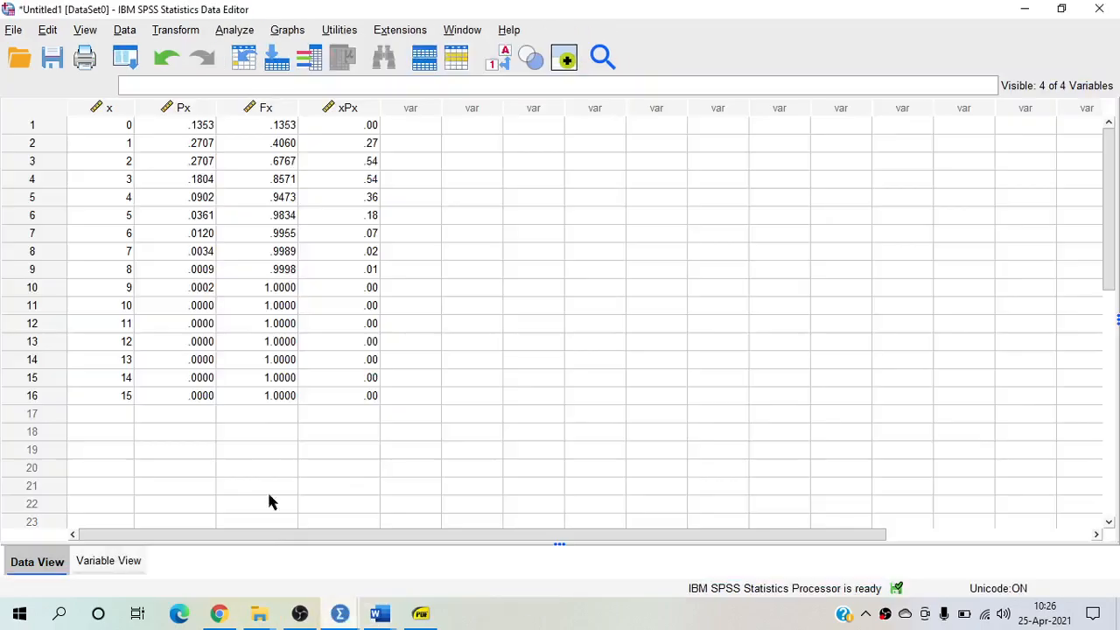
left_click(112, 560)
left_click(313, 154)
left_click(316, 150)
left_click(316, 151)
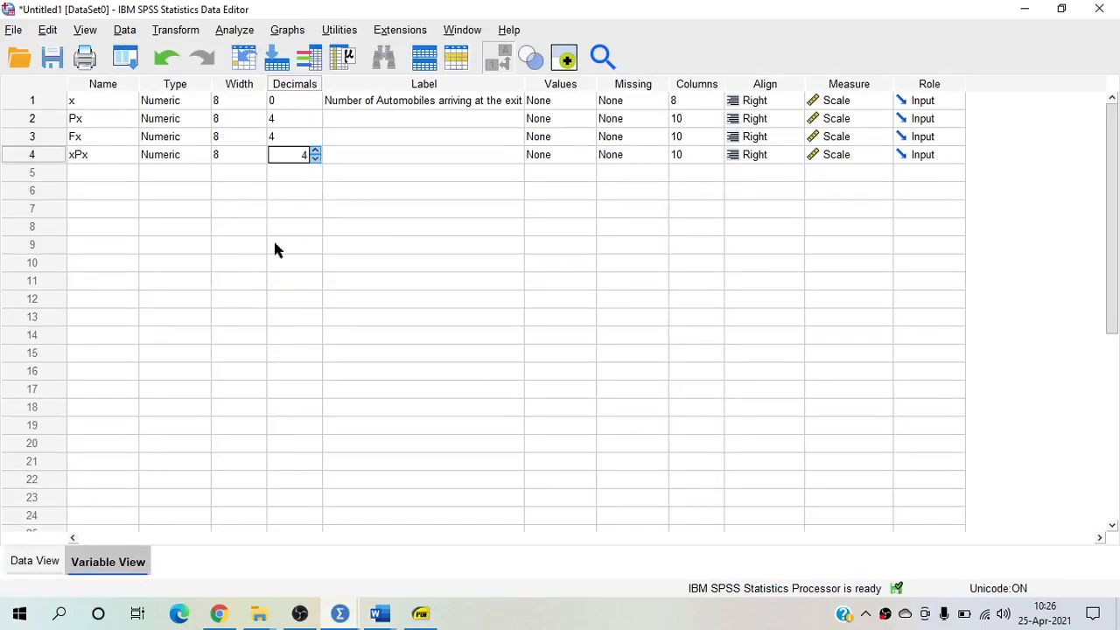
left_click(26, 563)
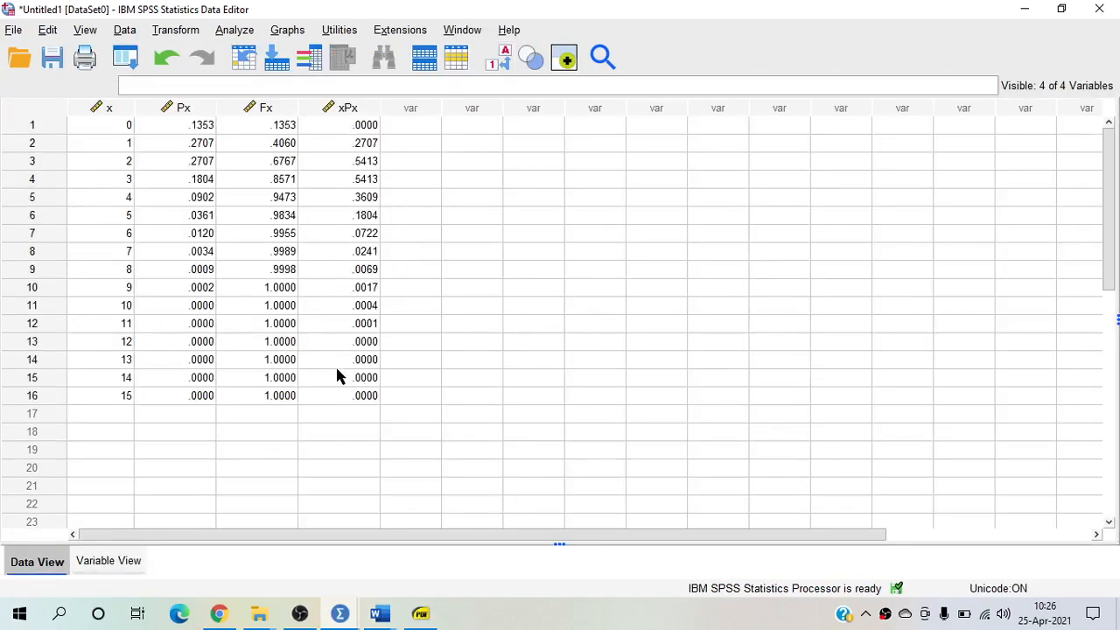
Set up a Frequencies analysis of xPx with the display of frequency tables turned off.
left_click(224, 32)
mouse_move(254, 96)
left_click(461, 96)
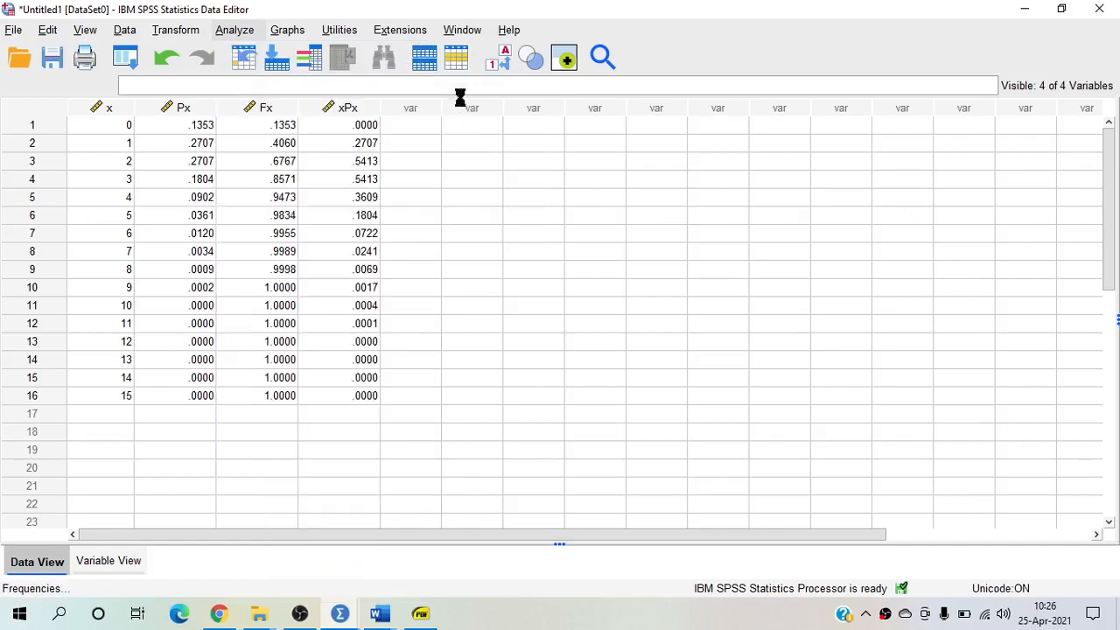
left_click(399, 283)
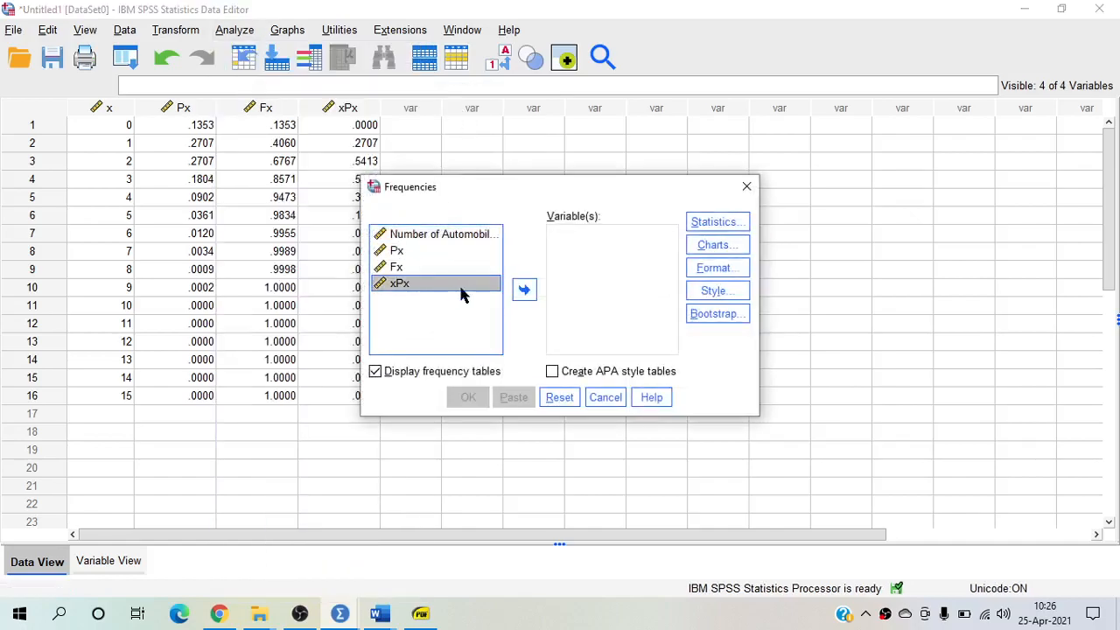
left_click(525, 289)
left_click(376, 371)
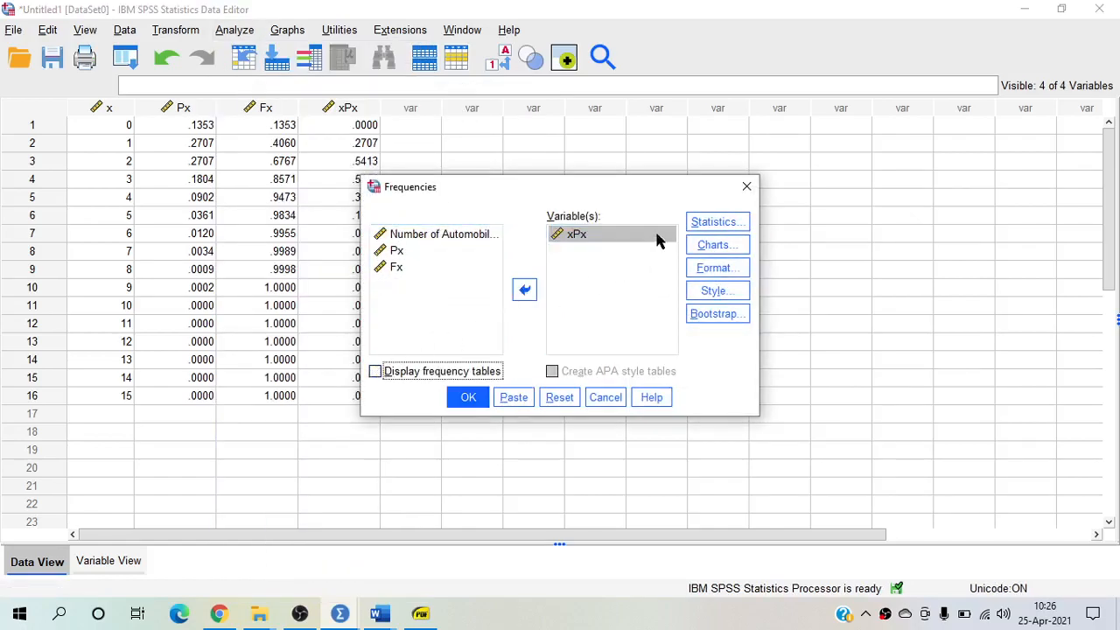
Request the Sum statistic for xPx and run the Frequencies analysis.
left_click(713, 222)
left_click(620, 248)
left_click(509, 448)
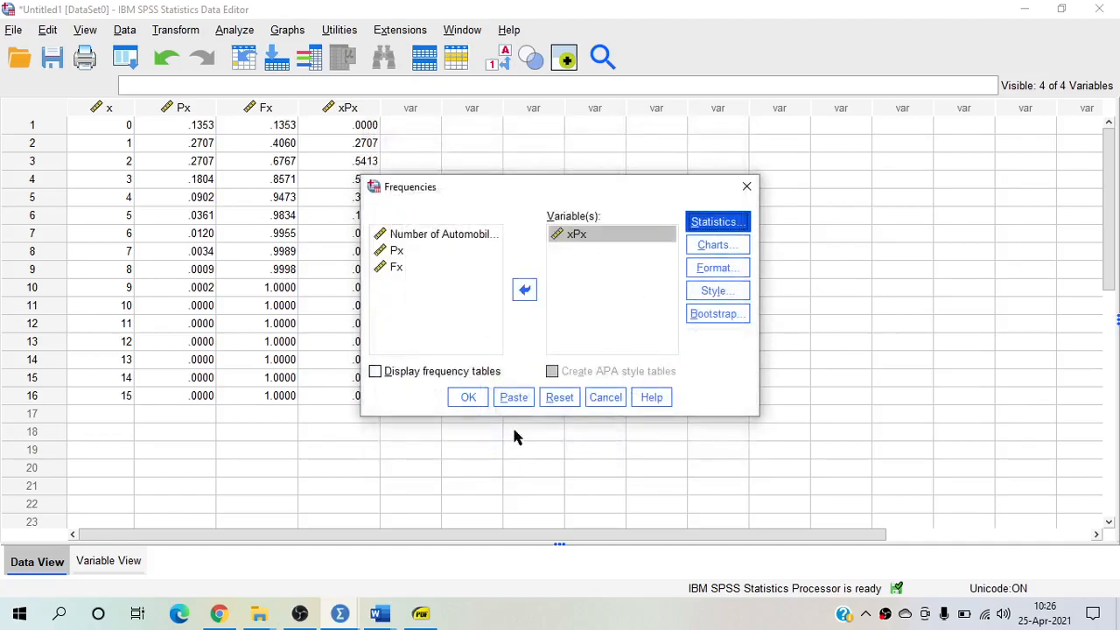
left_click(482, 398)
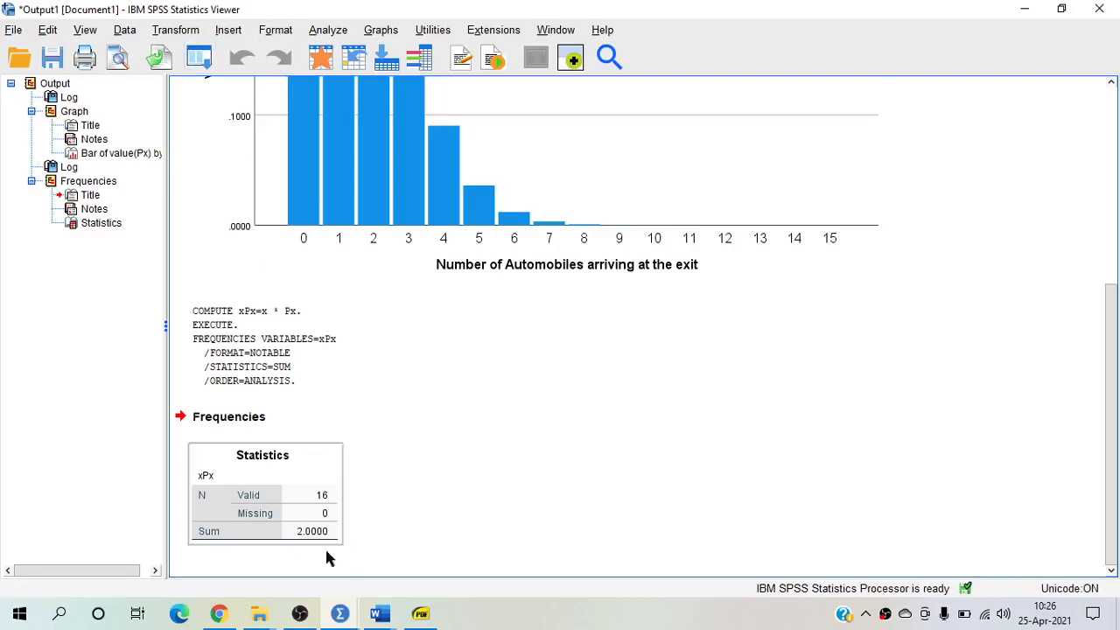
Return to the Data Editor and start a cleared Compute Variable setup with vx as the target variable.
mouse_move(340, 613)
left_click(255, 518)
left_click(195, 30)
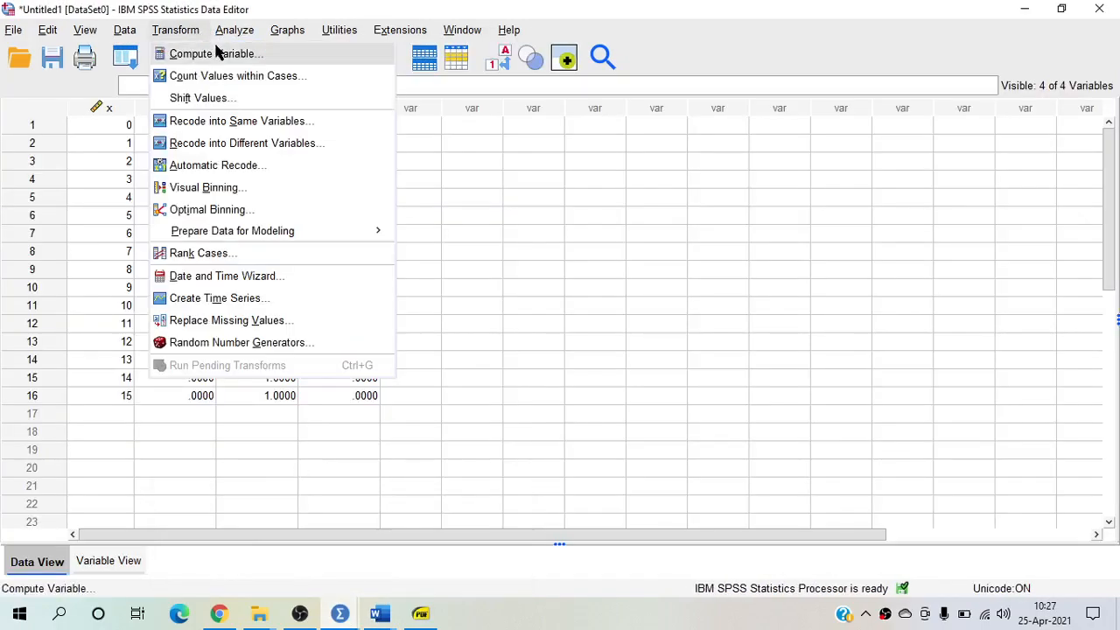
left_click(215, 56)
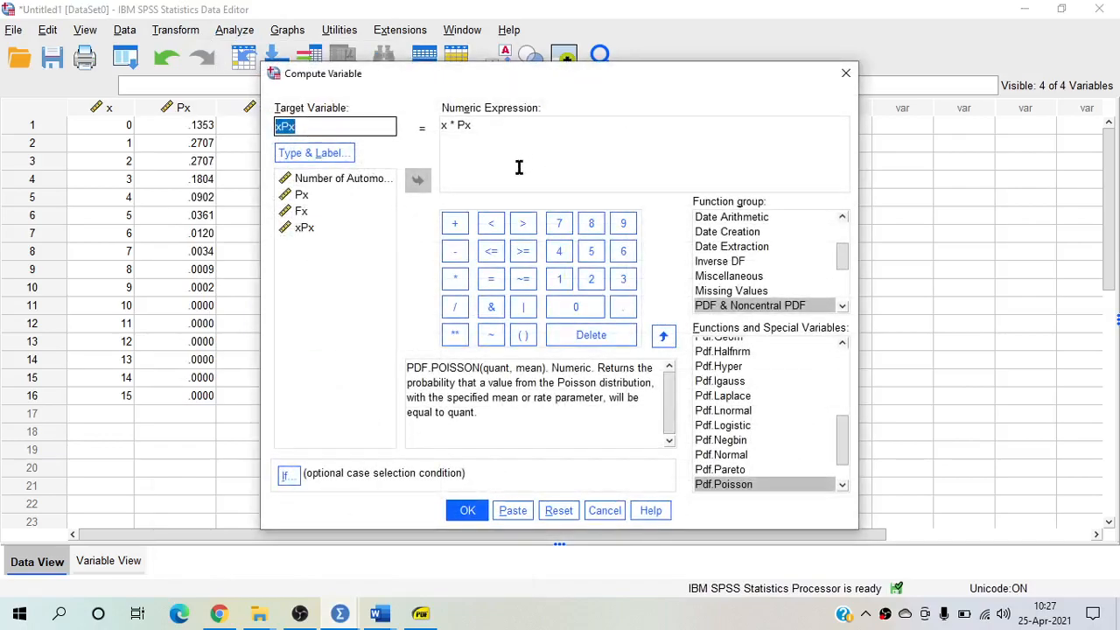
left_click(556, 510)
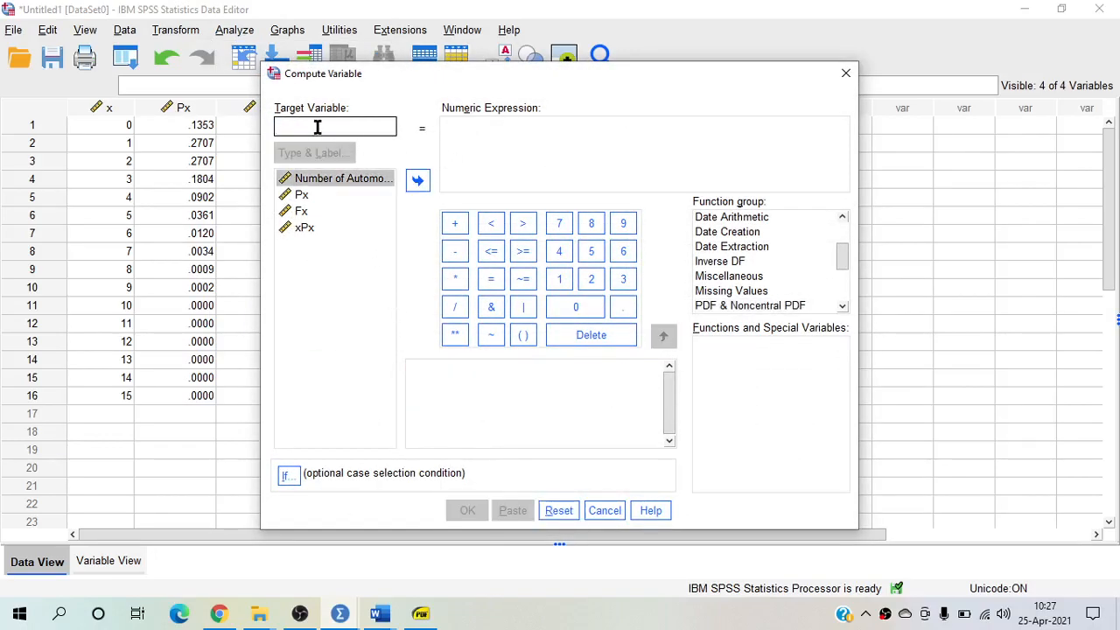
type("vx")
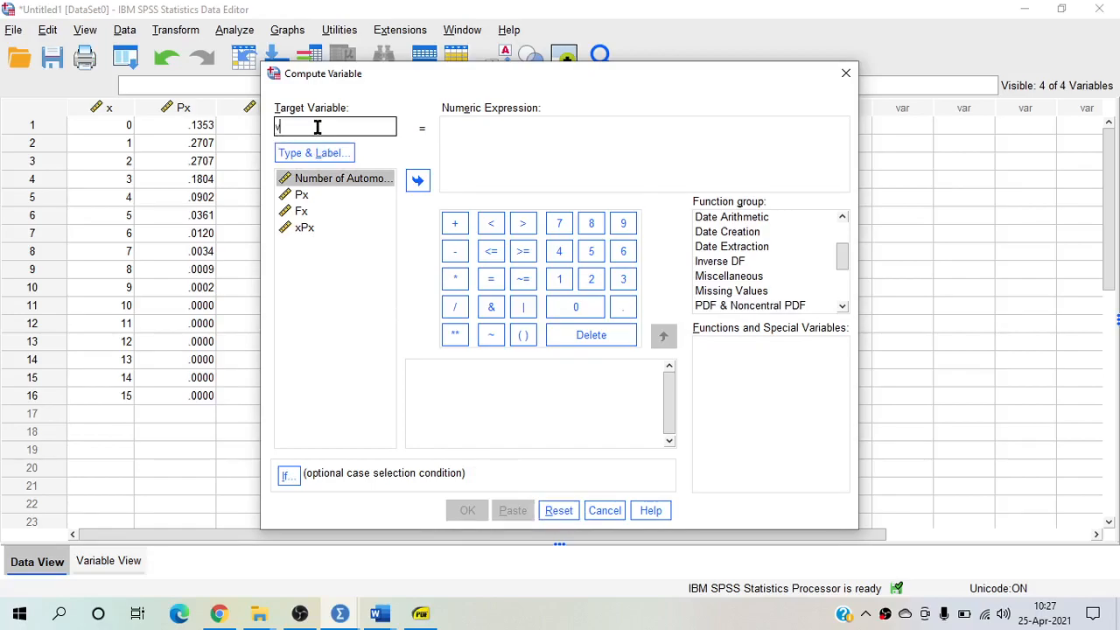
Build the numeric expression Px * (x - 2) ** 2 for vx and run the computation.
left_click(458, 139)
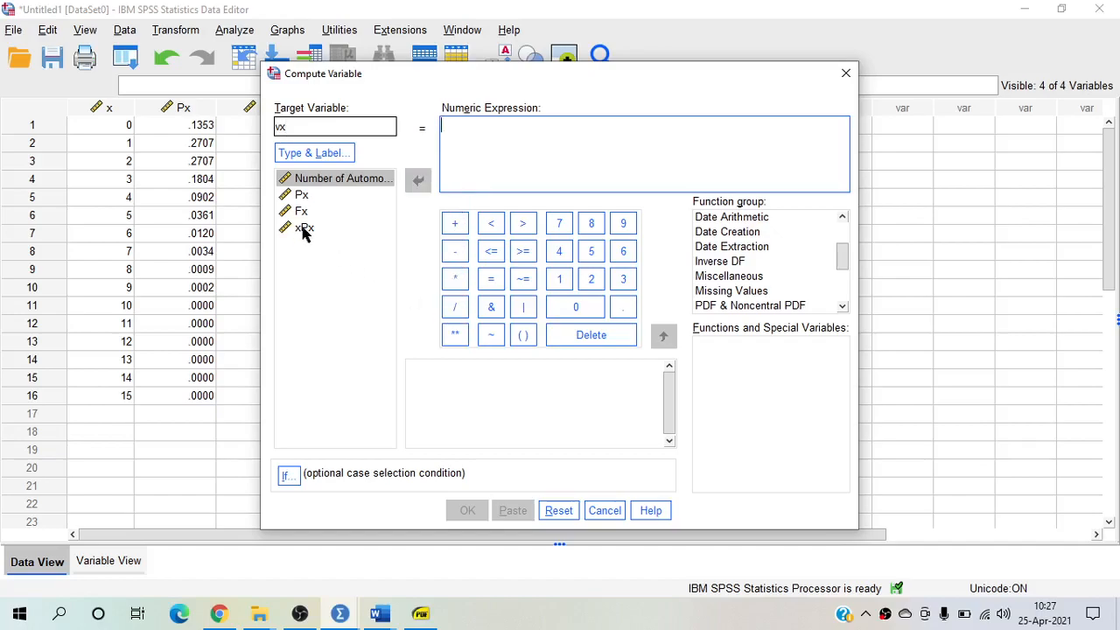
double_click(302, 195)
left_click(455, 278)
left_click(522, 335)
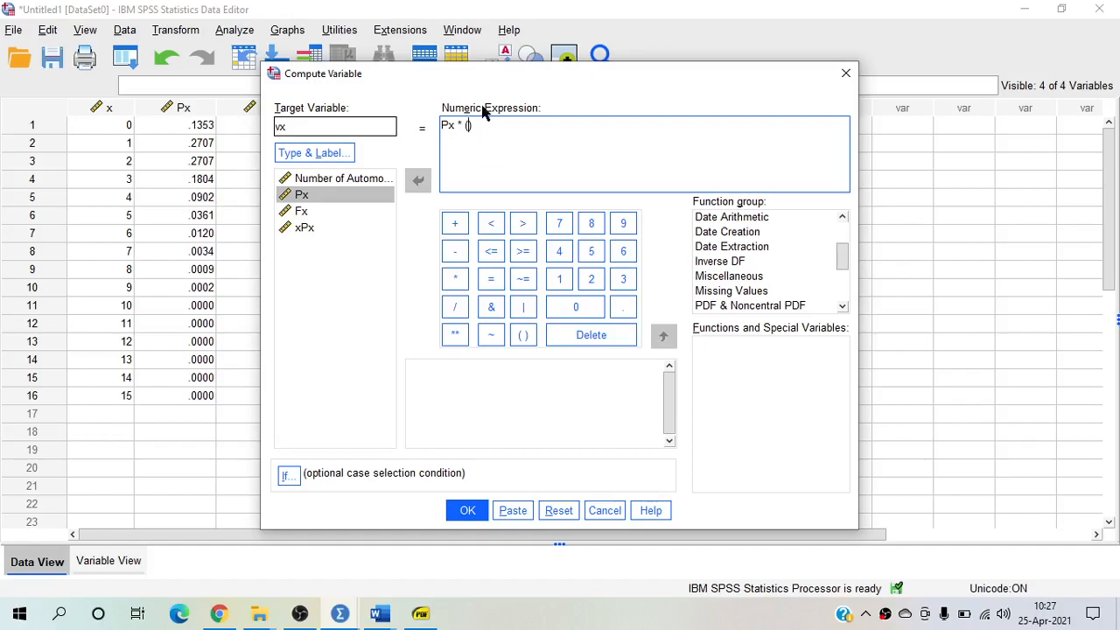
double_click(326, 182)
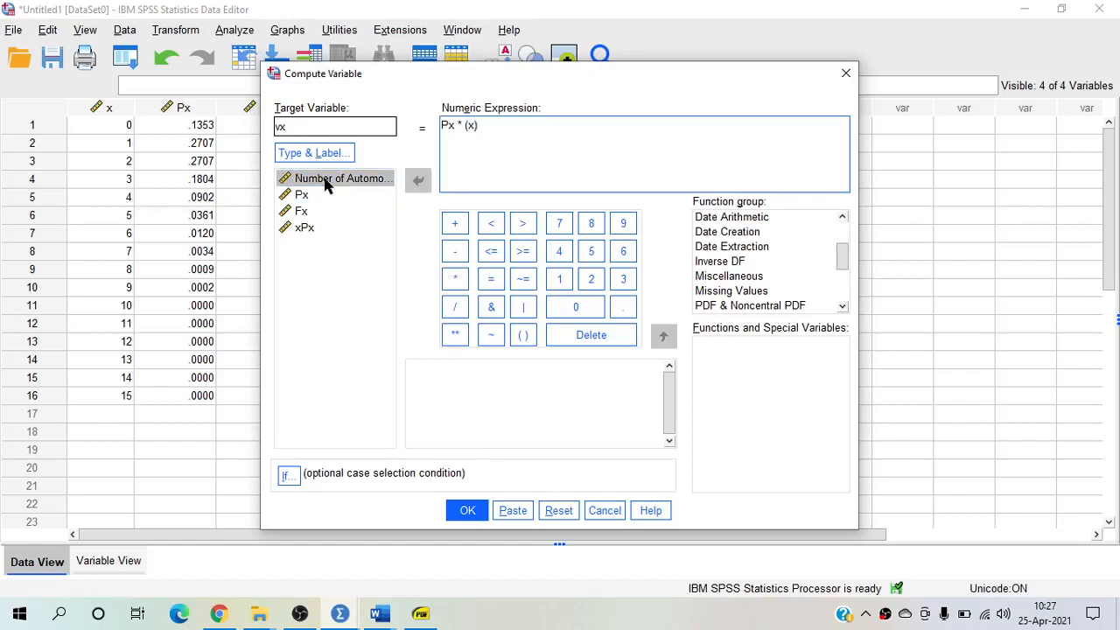
left_click(455, 253)
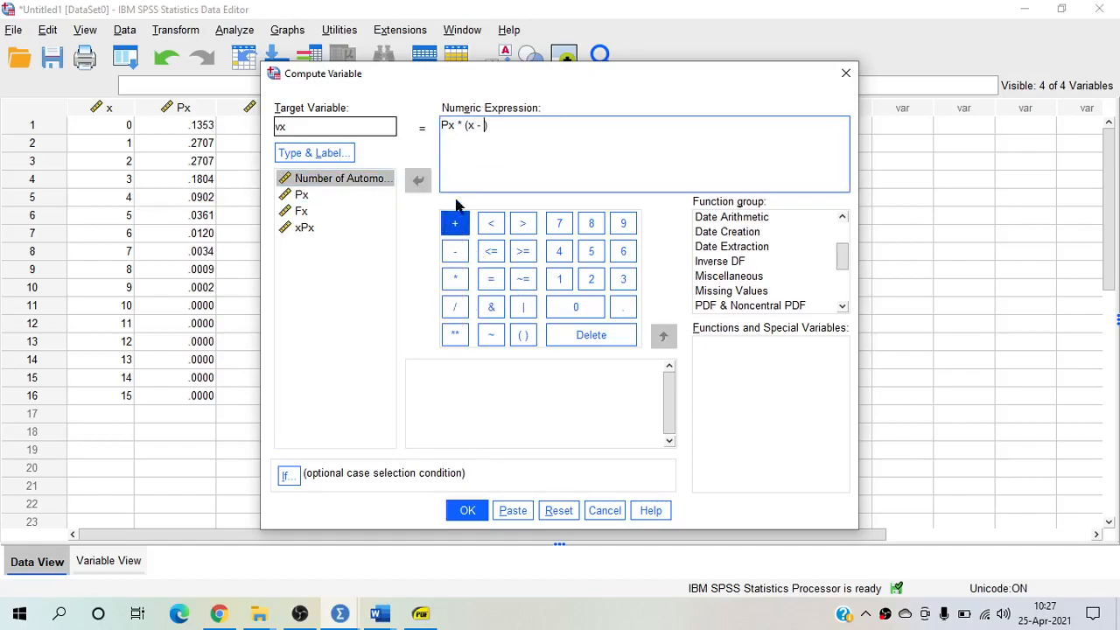
type("2")
left_click(518, 125)
left_click(455, 334)
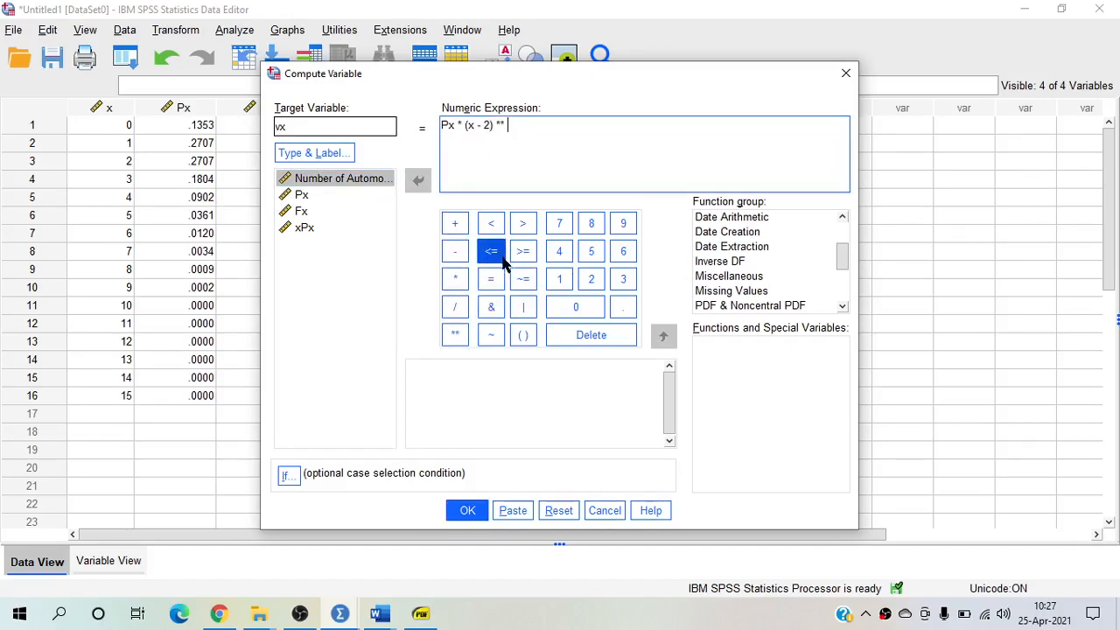
left_click(590, 278)
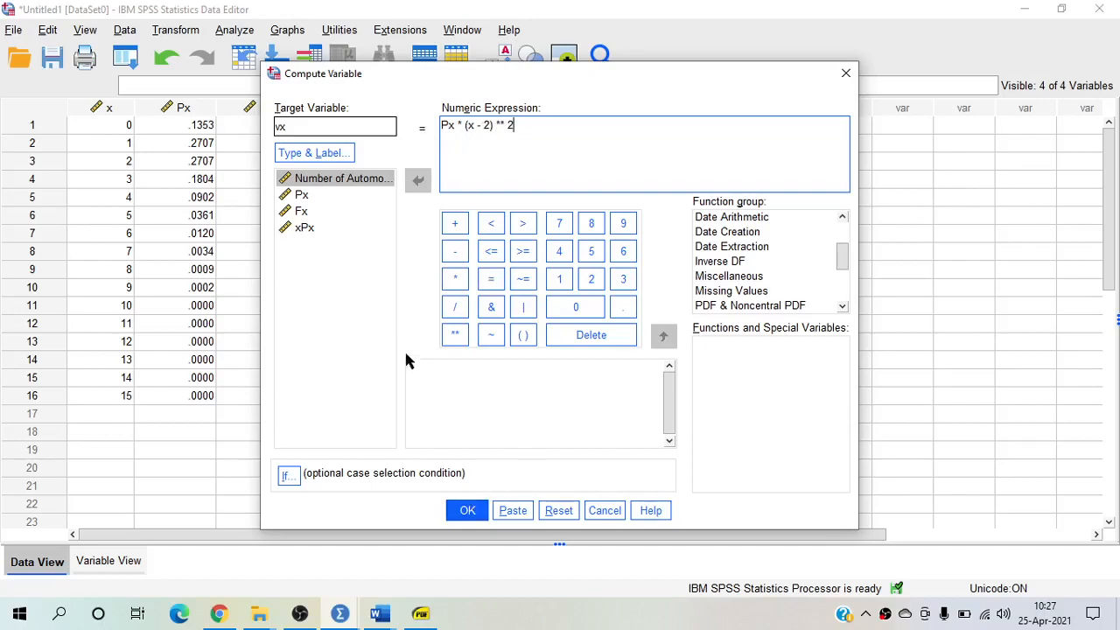
left_click(466, 514)
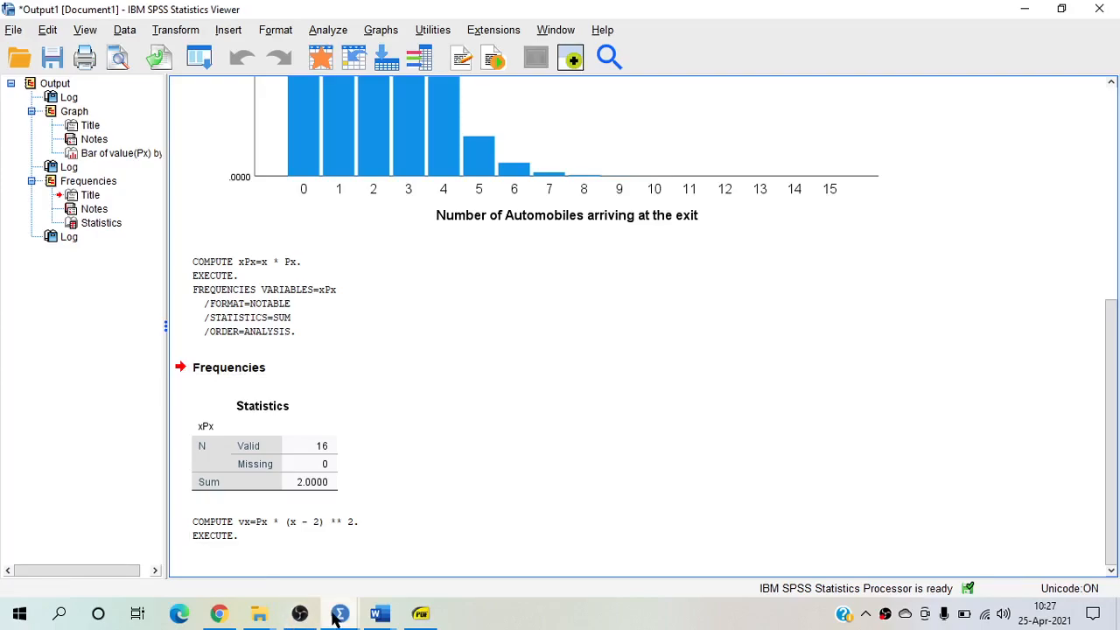
Return to the Data Editor and set the decimals of vx to 4, ending back at the case data.
mouse_move(340, 613)
left_click(246, 534)
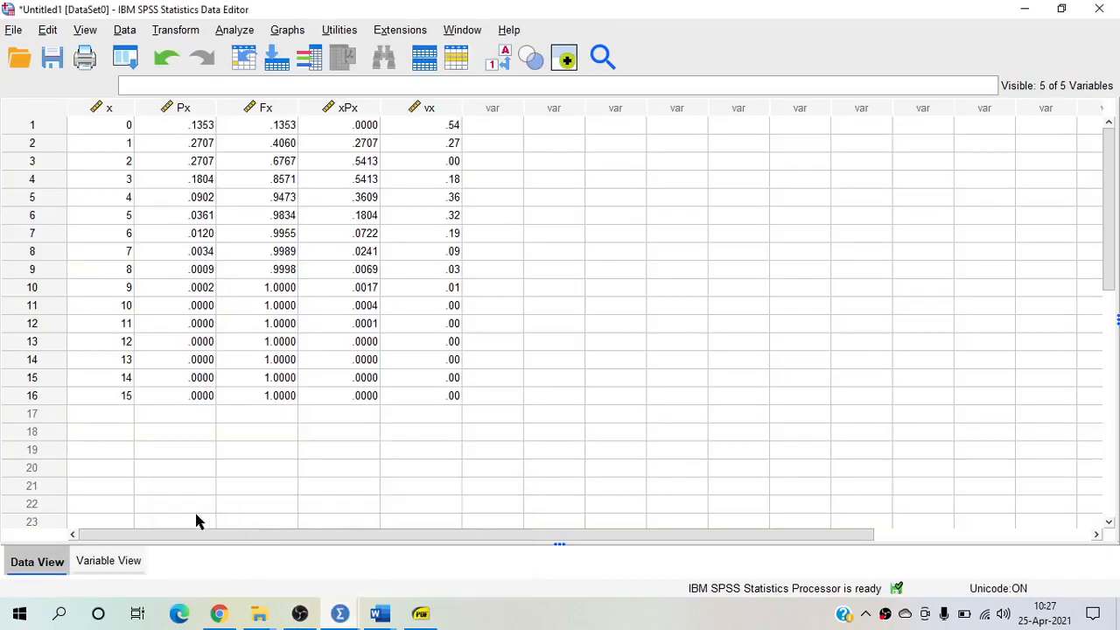
left_click(108, 561)
left_click(318, 172)
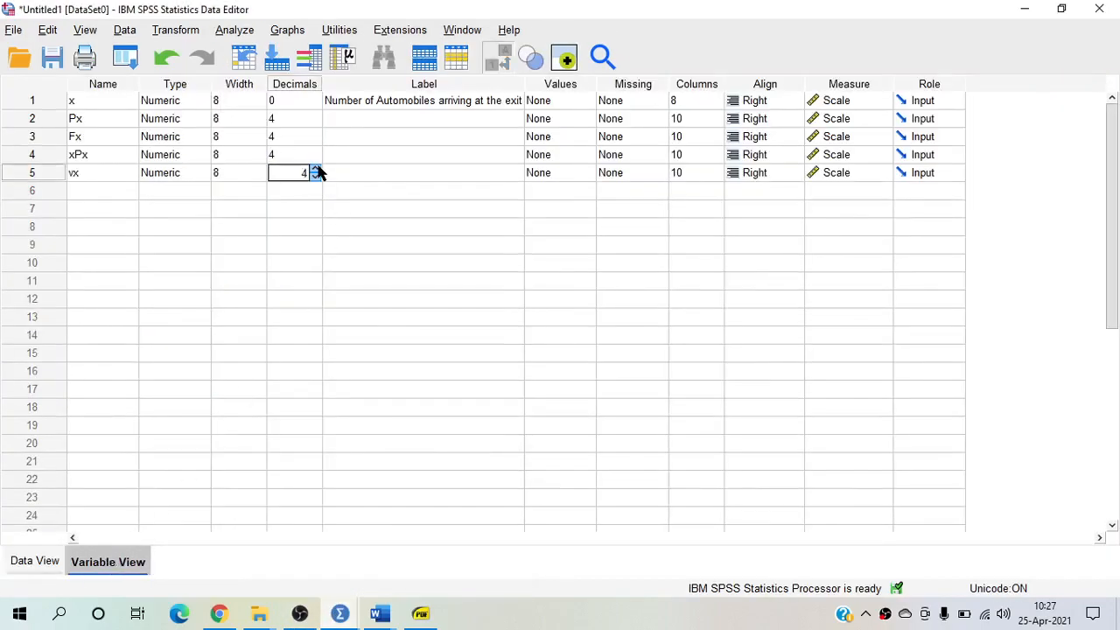
left_click(44, 562)
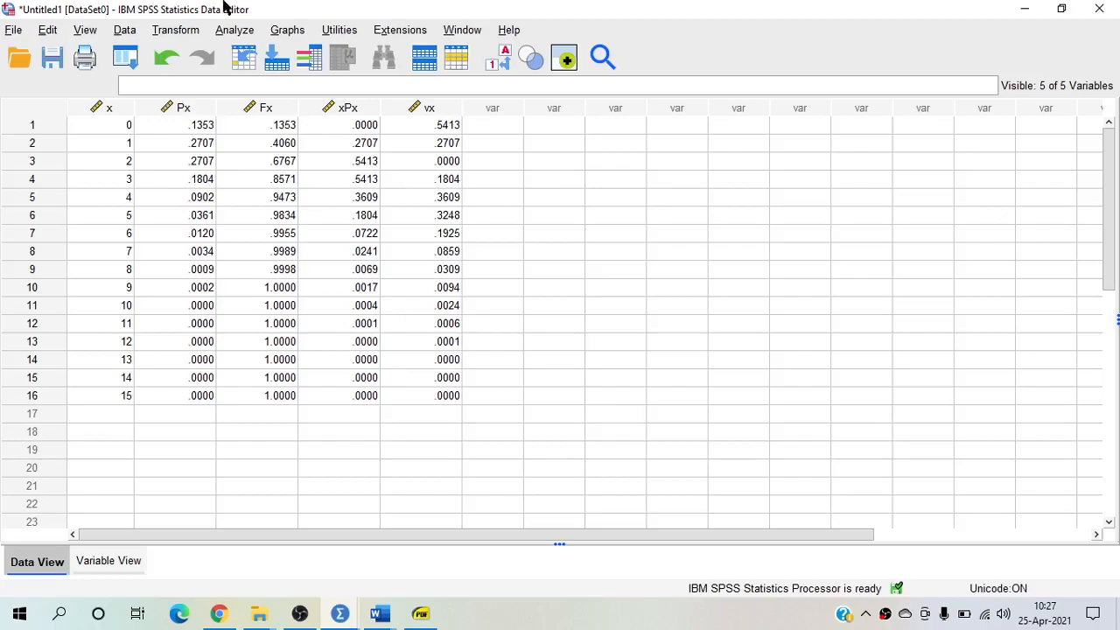
Reopen the Frequencies analysis and replace xPx with vx as the analysed variable.
left_click(193, 31)
mouse_move(229, 31)
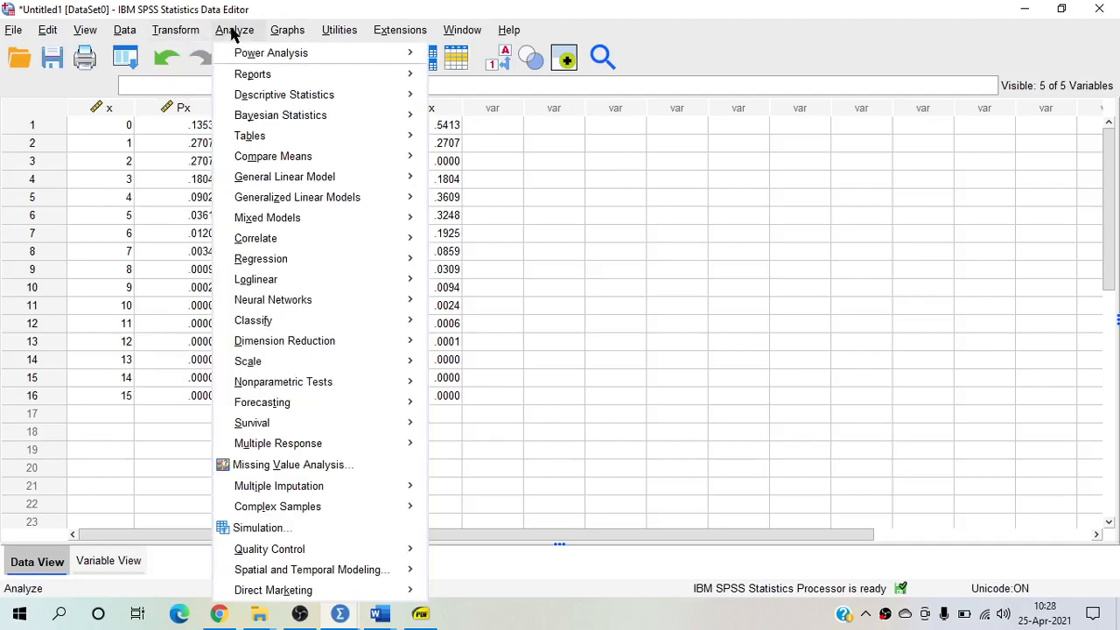
mouse_move(254, 94)
left_click(465, 101)
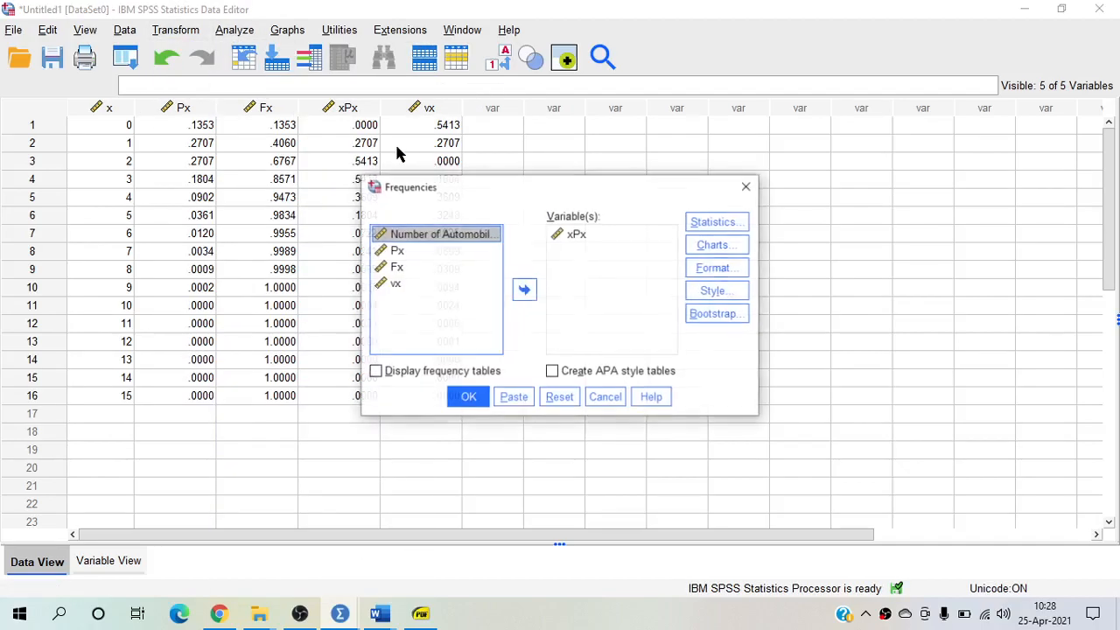
left_click(573, 237)
left_click(523, 292)
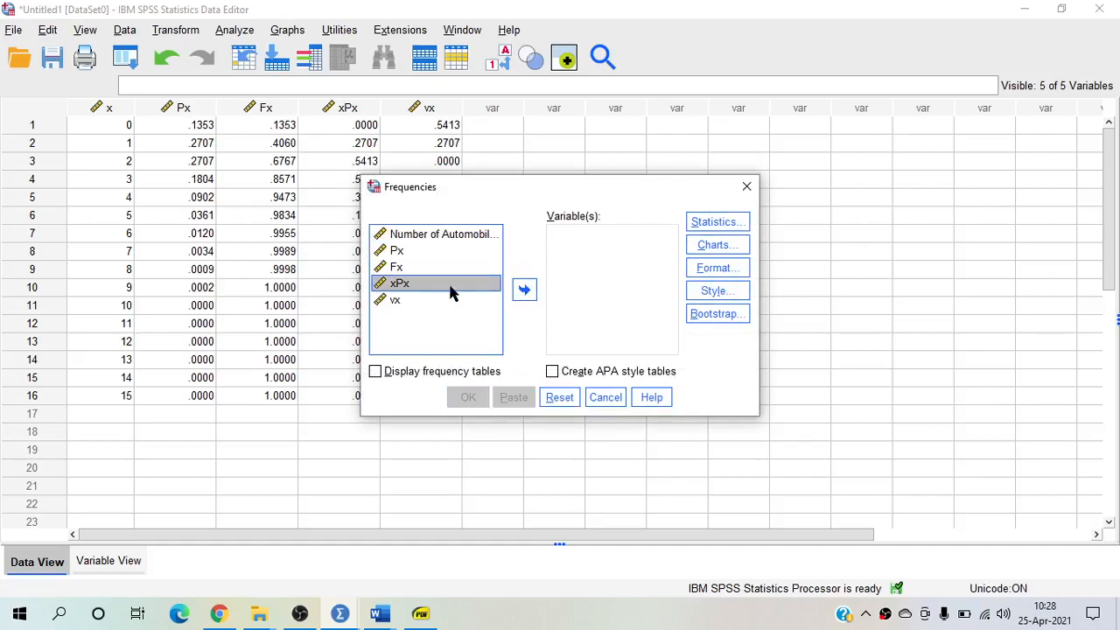
left_click(398, 300)
left_click(524, 290)
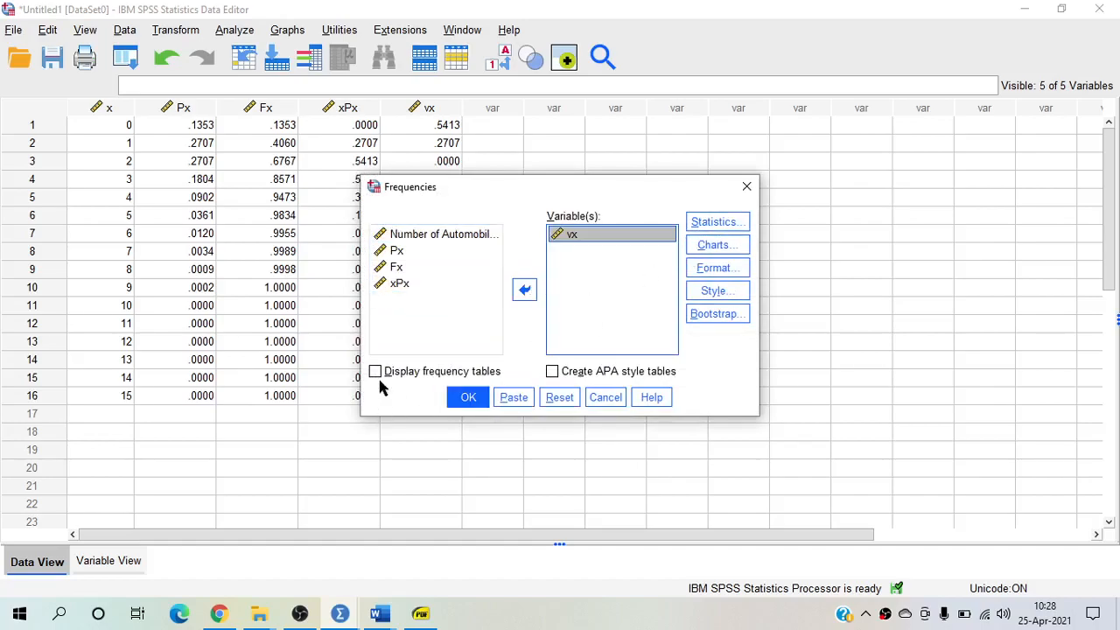
Check that the Sum statistic is selected for vx and run the Frequencies analysis.
left_click(718, 224)
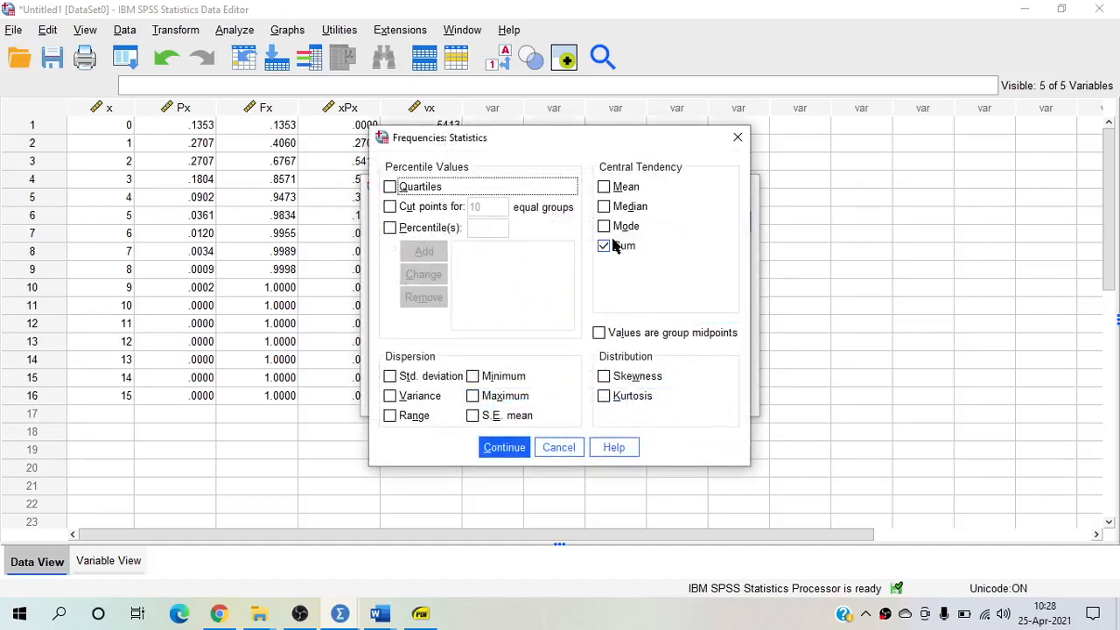
left_click(514, 450)
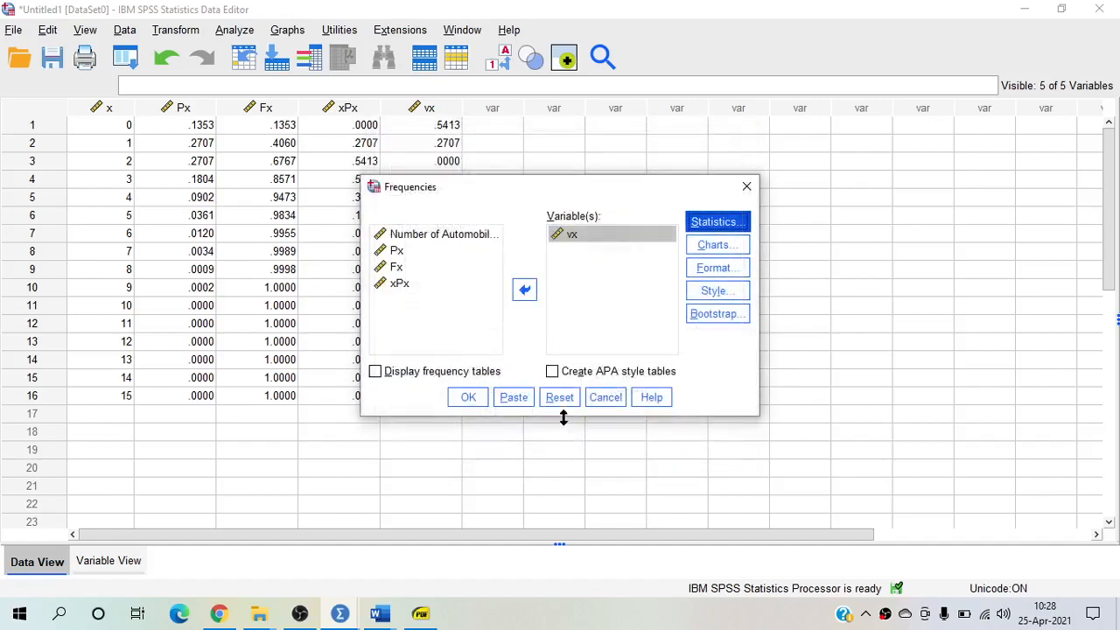
left_click(466, 398)
Examine the Sum statistics of xPx and vx in the output as the distribution's mean and variance.
left_click(294, 536)
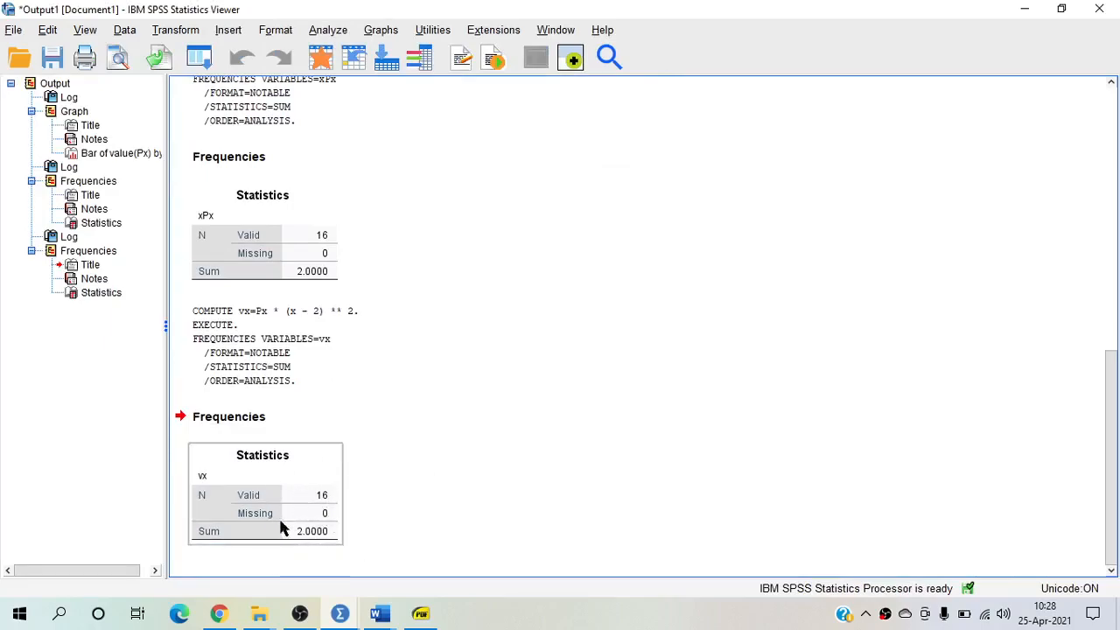
left_click(245, 232)
left_click(259, 156)
left_click(260, 240)
left_click(297, 311)
left_click(324, 527)
left_click(374, 311)
left_click(395, 164)
left_click(307, 472)
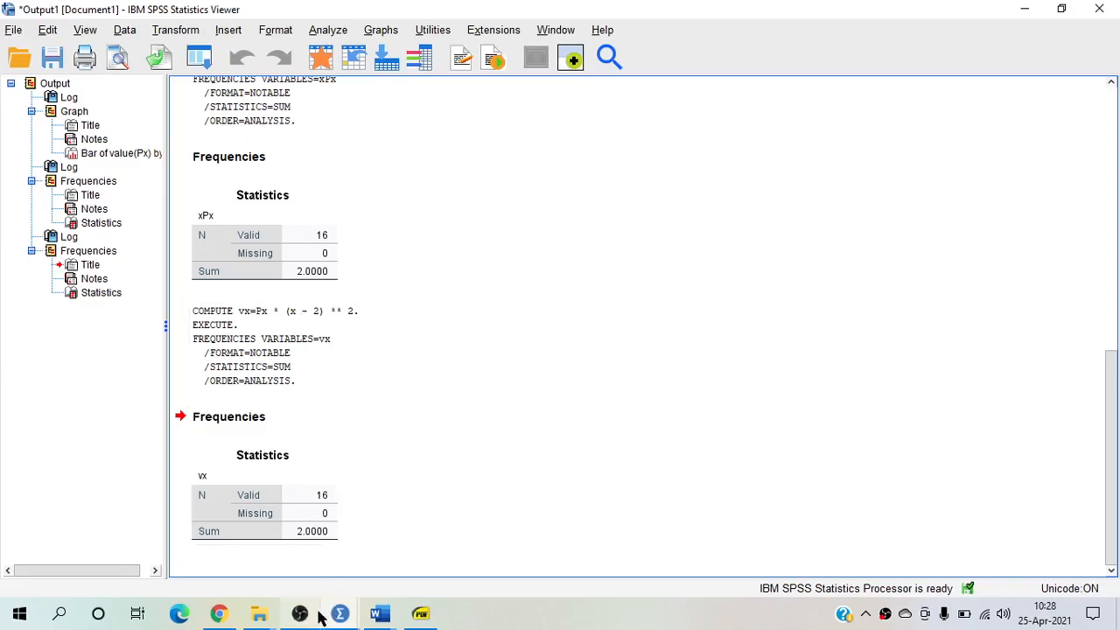
Switch to the Poisson document in Word and review the questions of example Q#34.
left_click(380, 615)
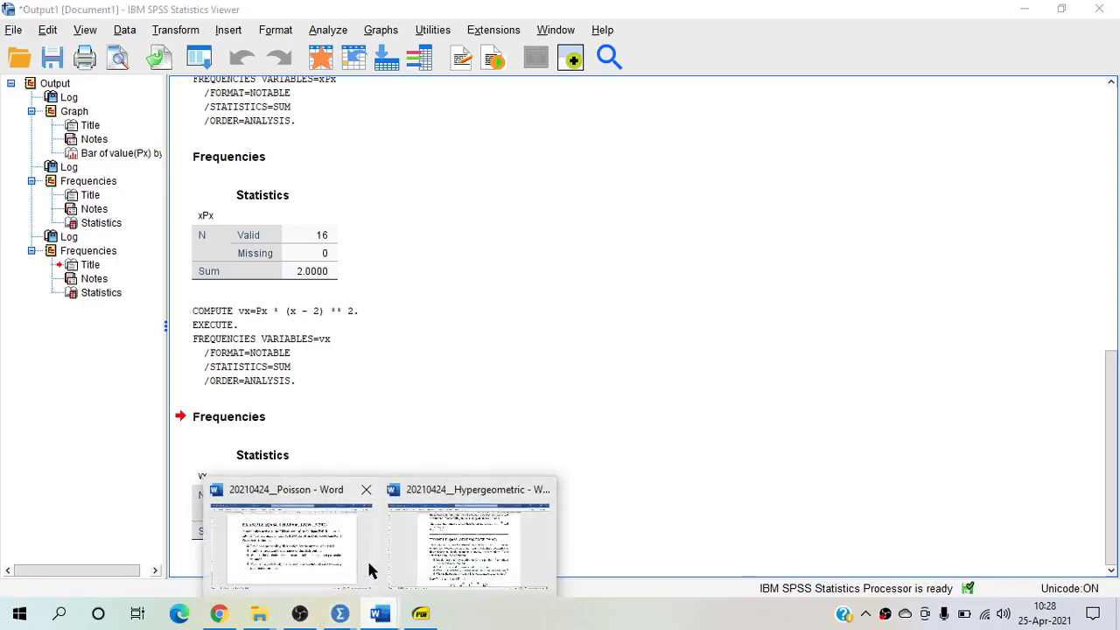
left_click(299, 534)
scroll(467, 290, "up", 3)
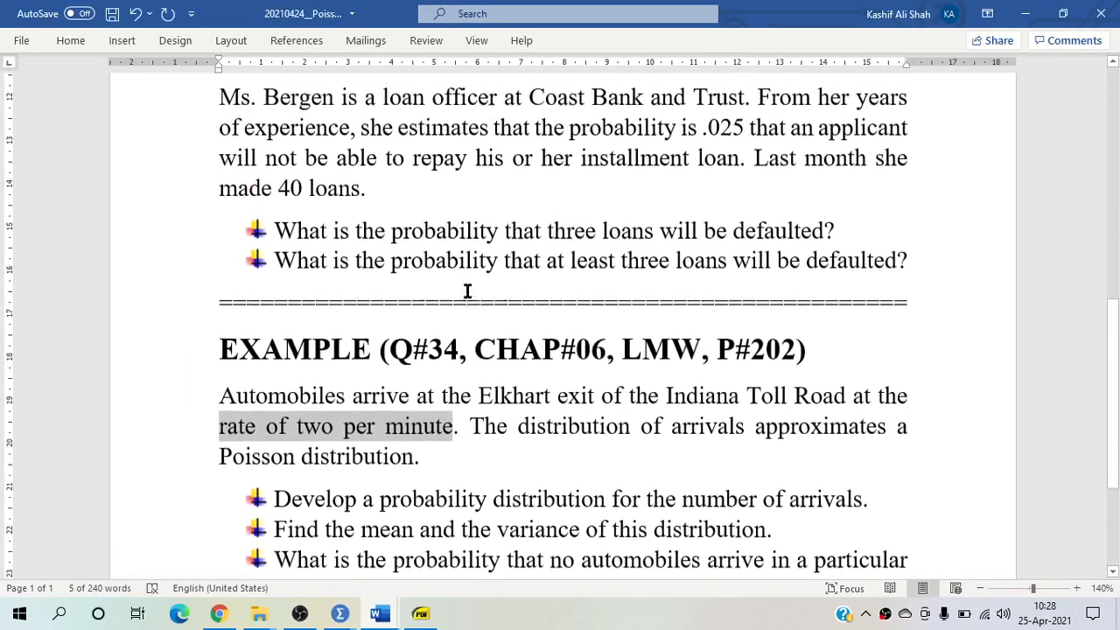
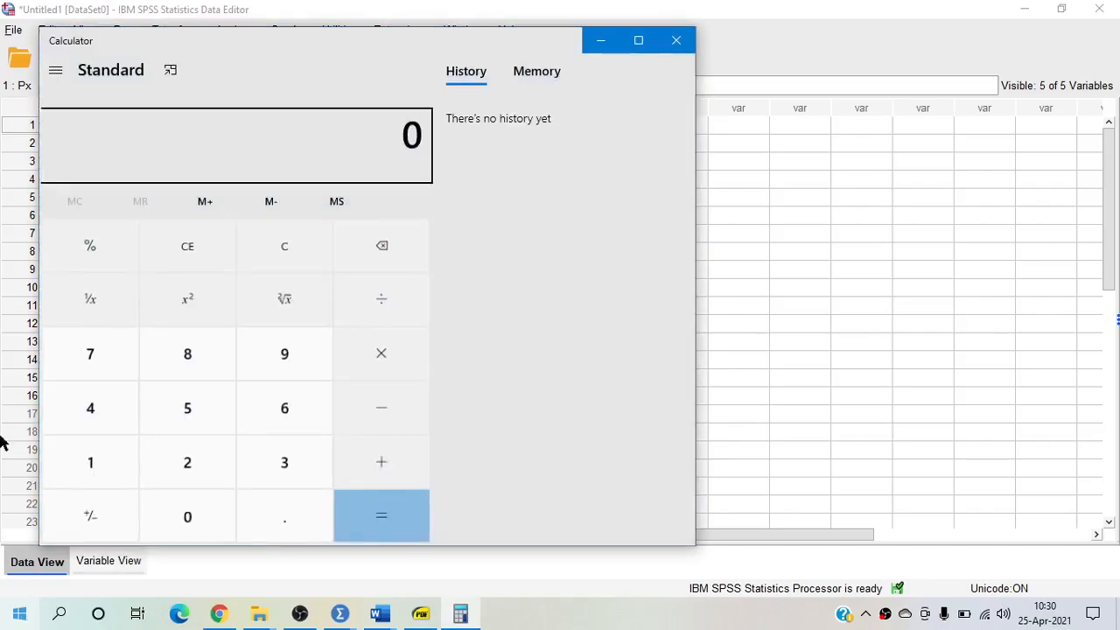
Calculate 1 - 0.1353 in Calculator, with its window moved clear of the Px column.
type("1-")
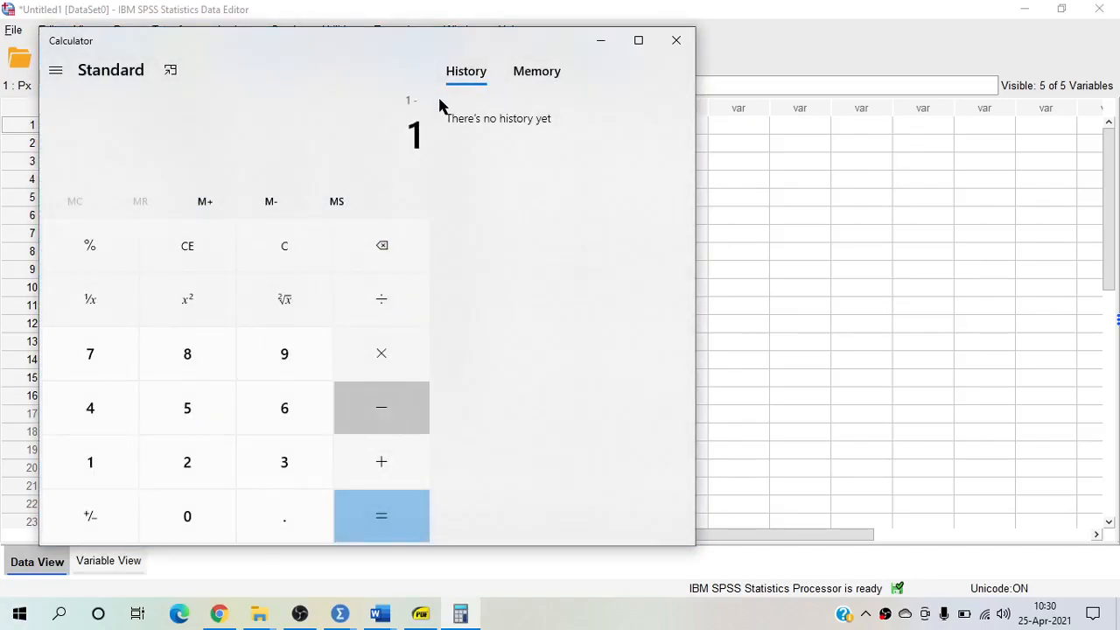
left_click_drag(464, 42, 733, 111)
type("0")
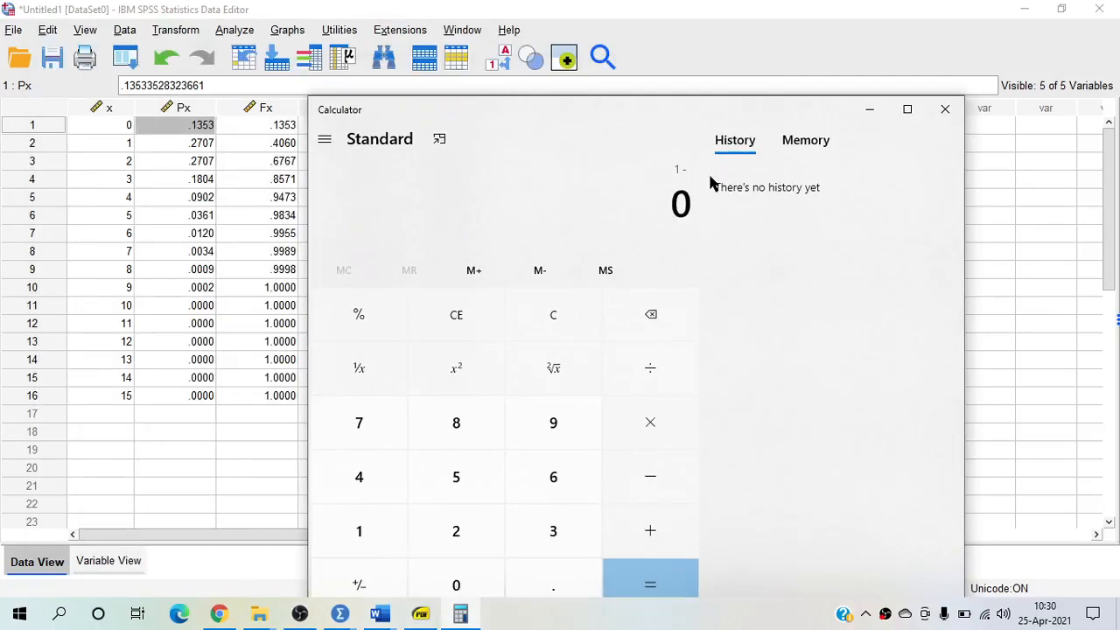
type(".1353")
key("Return")
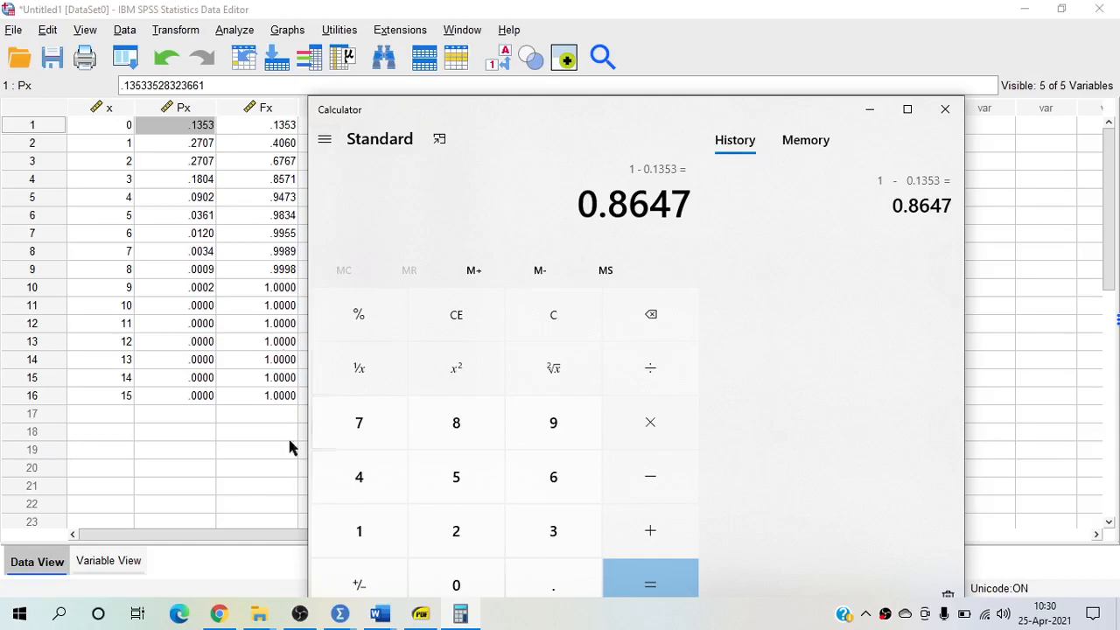
Return to the Poisson document in Word and begin a parenthetical note after "made 40 loans." in example Q#33.
left_click(379, 613)
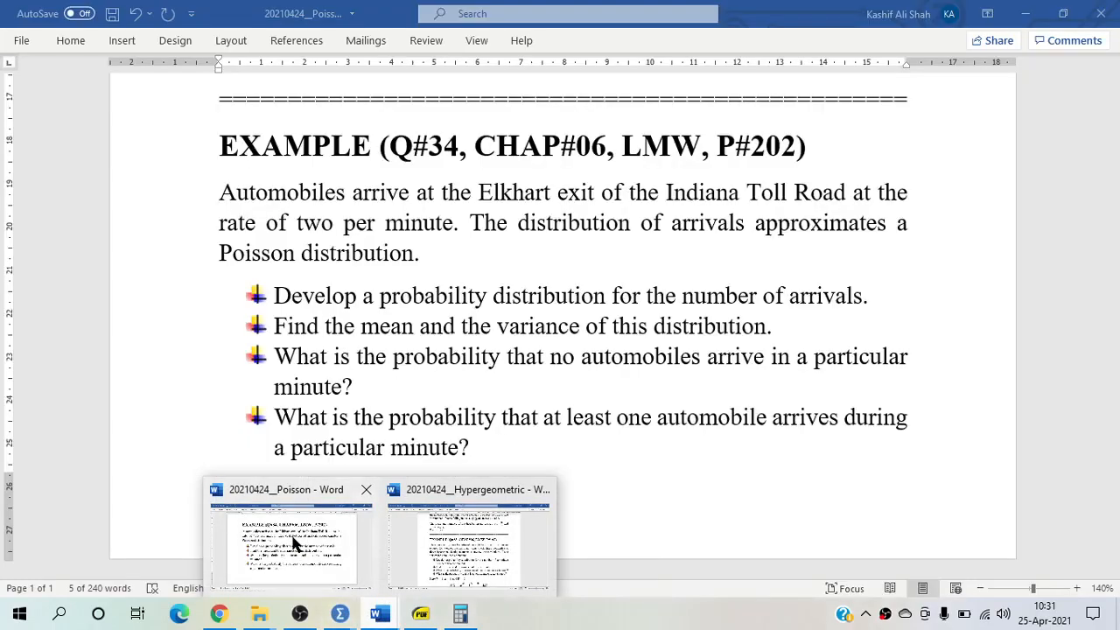
left_click(295, 545)
scroll(388, 227, "up", 5)
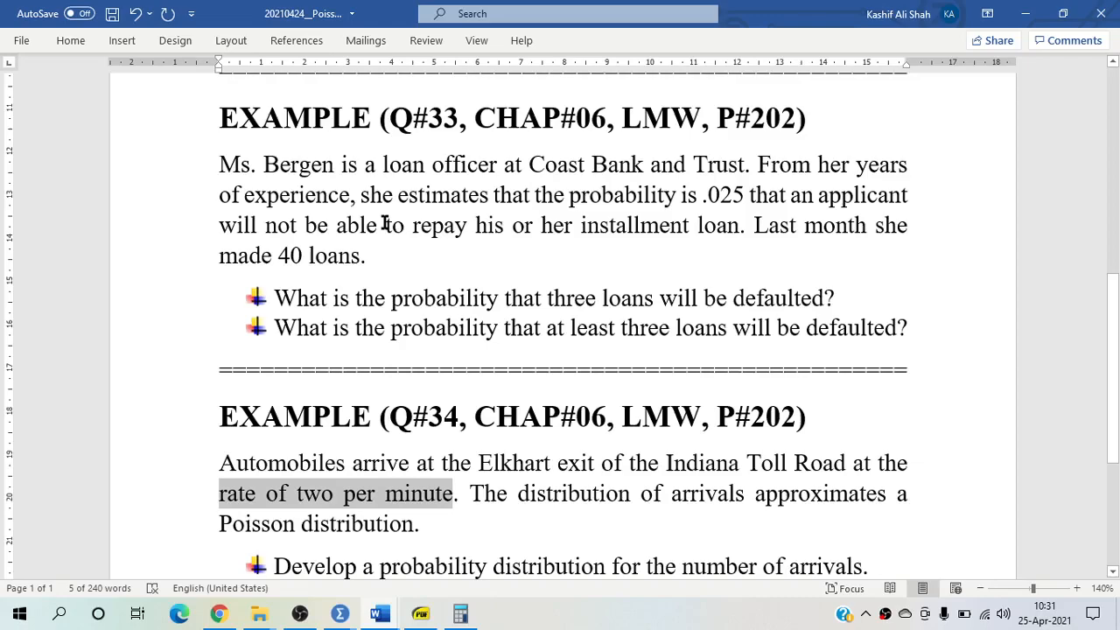
left_click(389, 262)
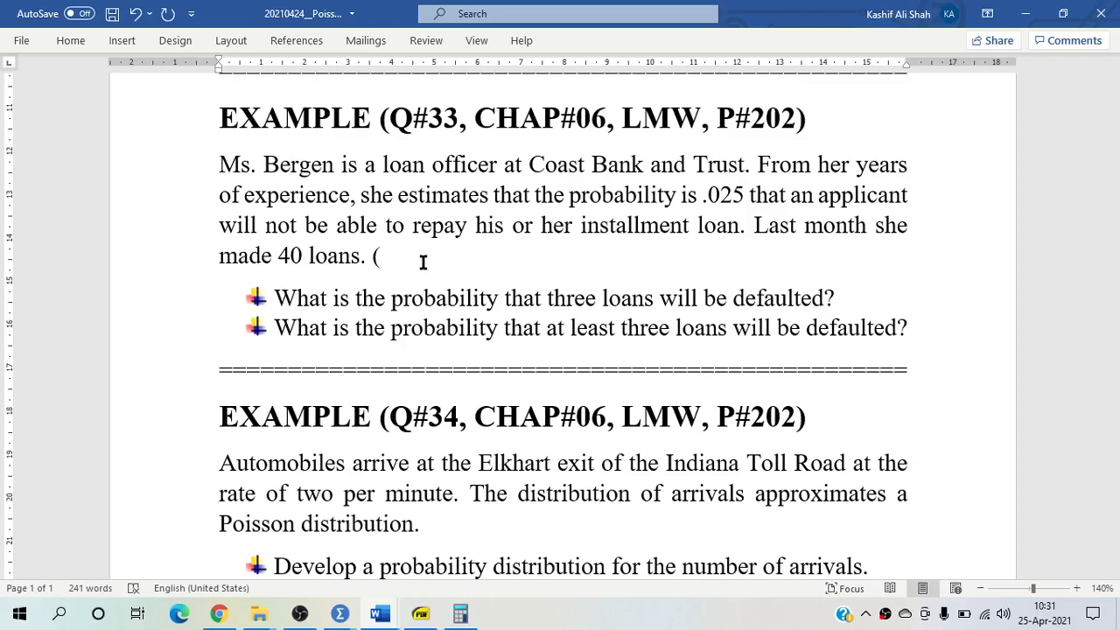
Continue the parenthetical note in example Q#33 with "Here n = 40 and", copying the equation symbol n from the Binomial paragraph.
scroll(389, 160, "up", 2)
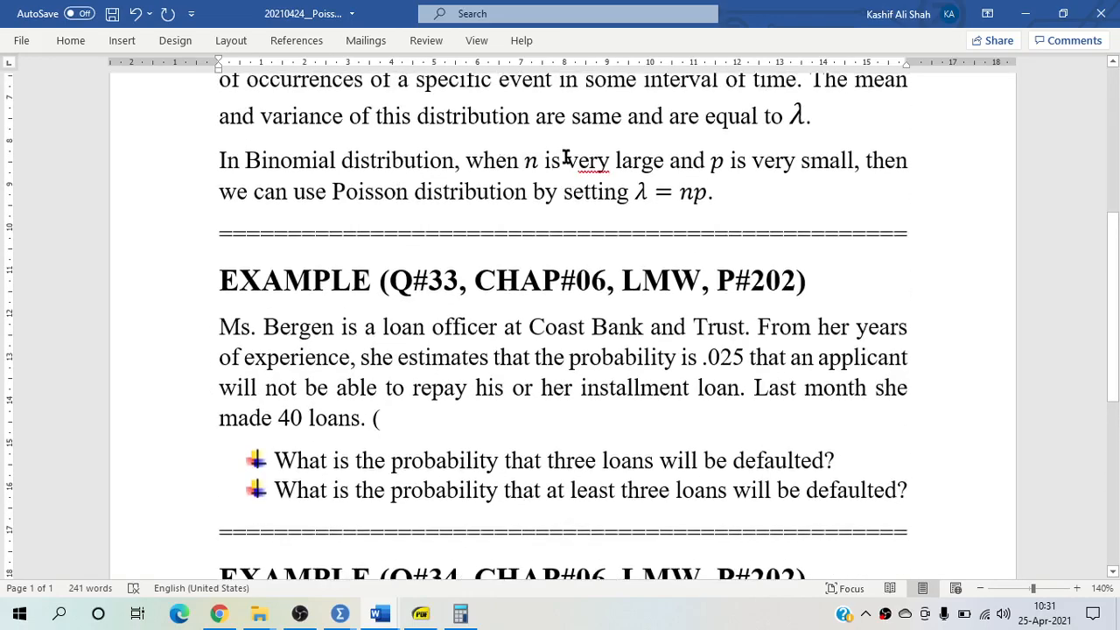
double_click(533, 160)
key("ctrl+c")
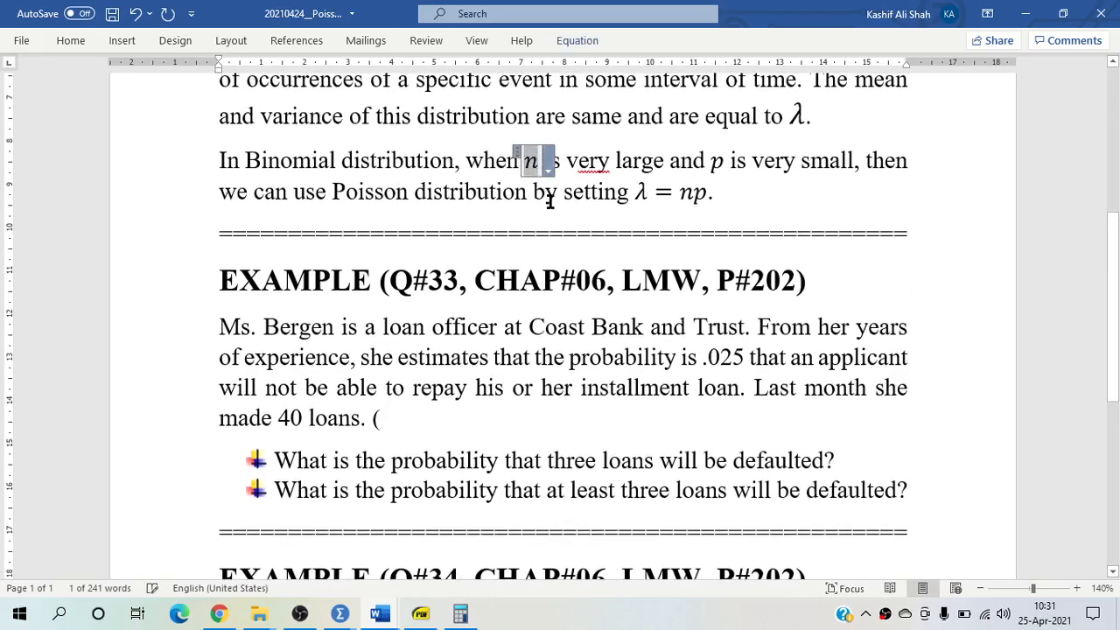
scroll(548, 253, "down", 1)
left_click(434, 378)
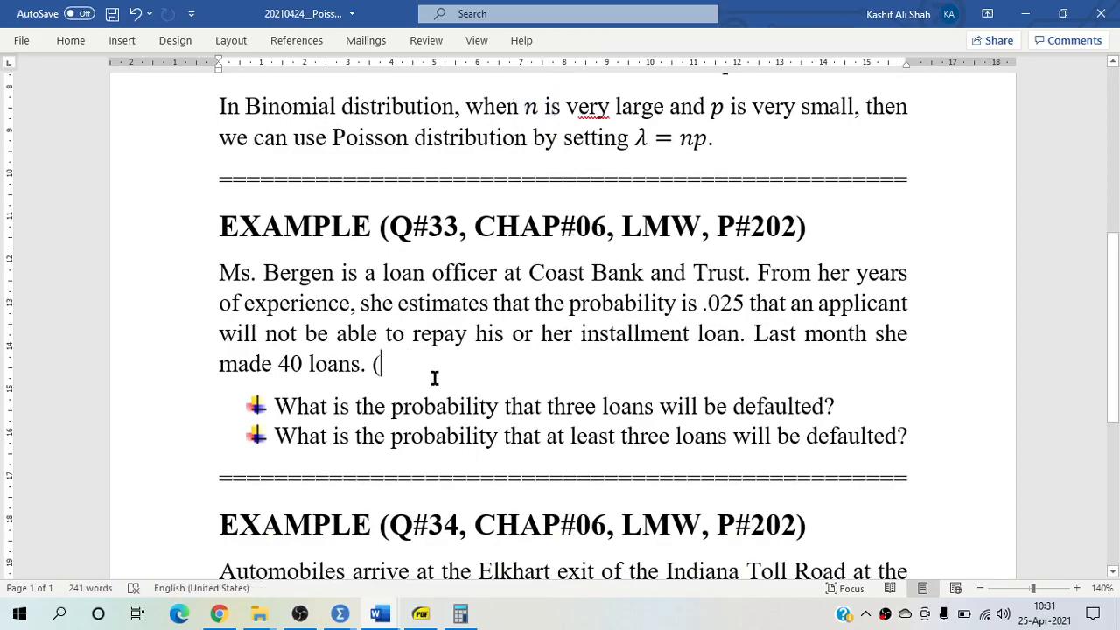
type("Here")
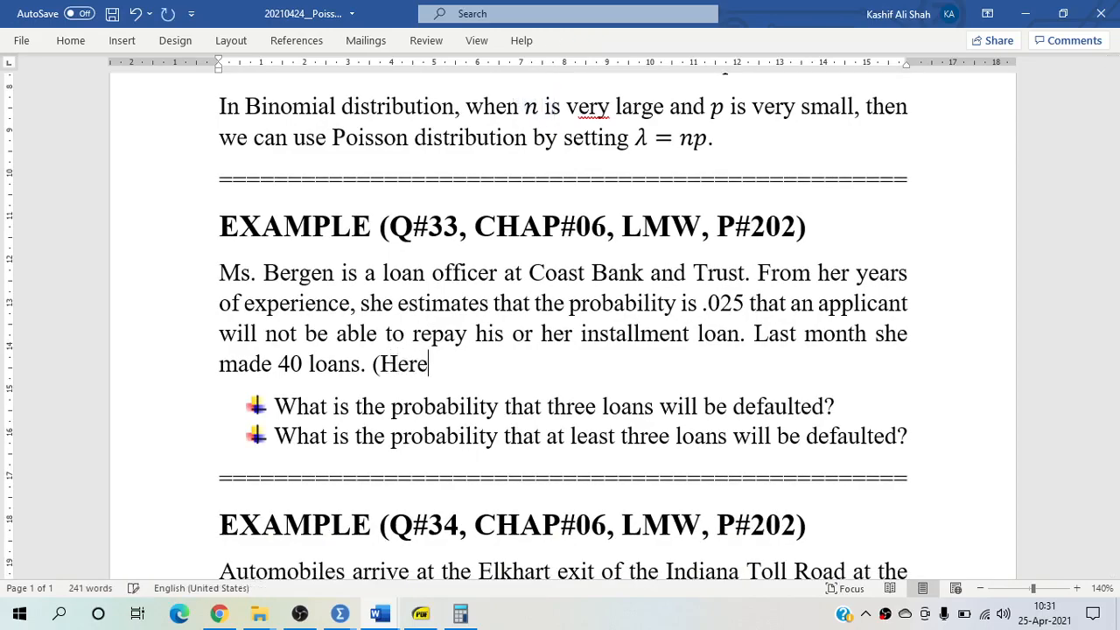
key("ctrl+v")
type("=40")
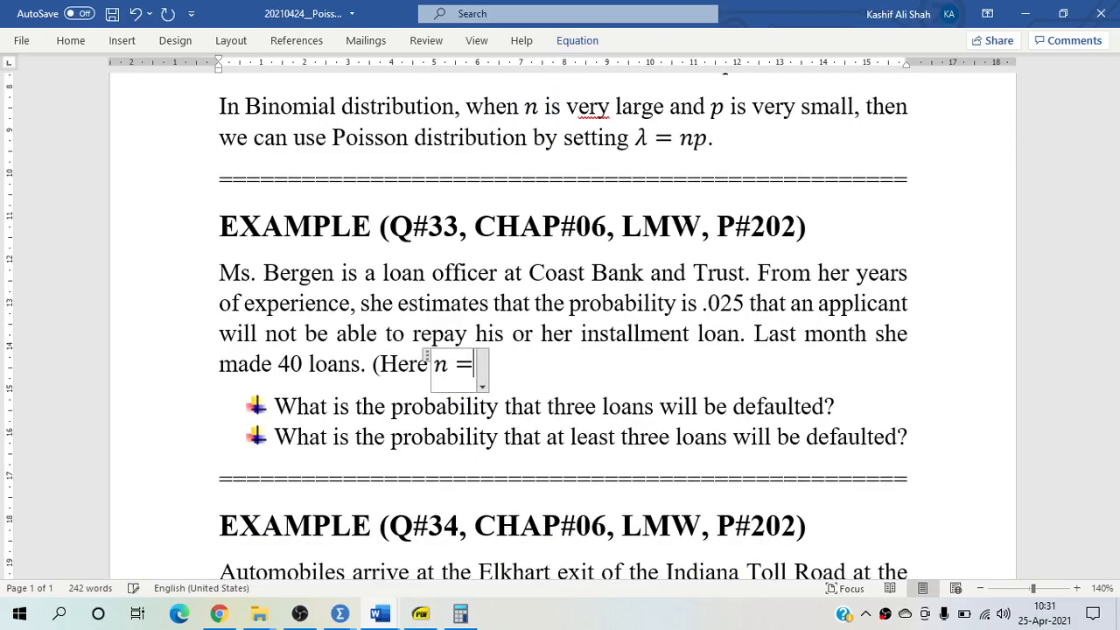
key("Right")
type("and")
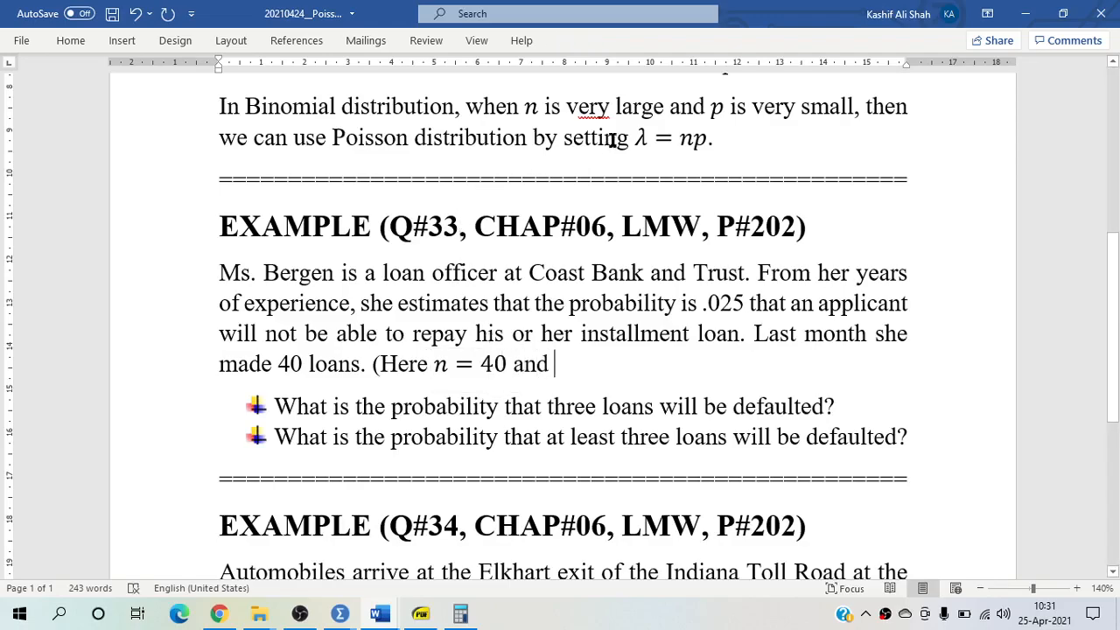
Extend the note in example Q#33 with "p = 0.025, then", copying the symbol p from the λ = np equation.
double_click(643, 137)
left_click(642, 138)
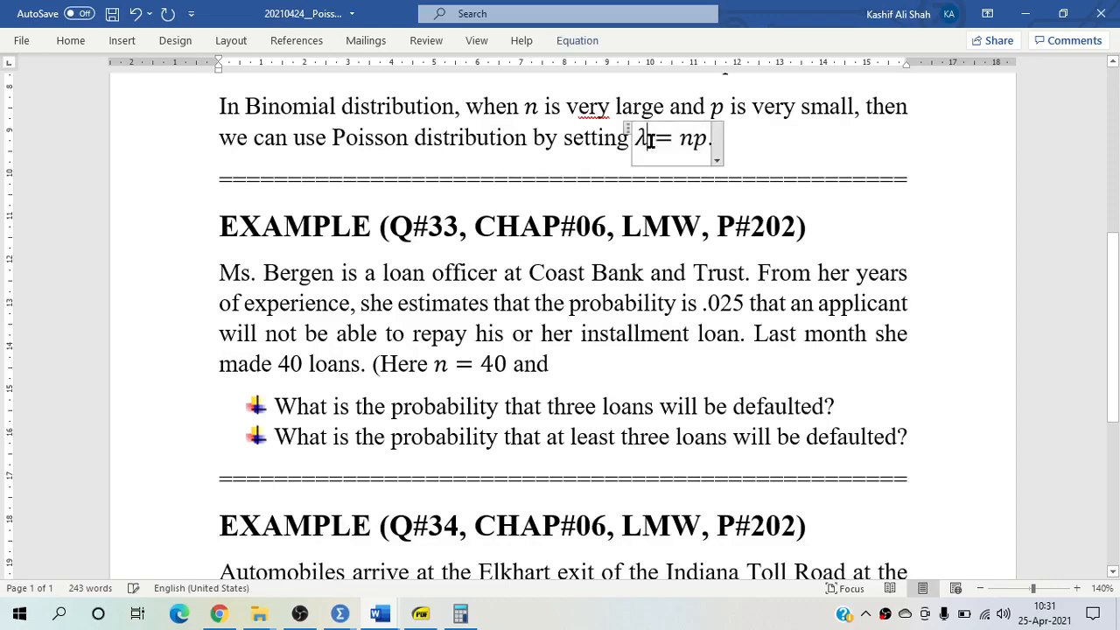
double_click(699, 133)
key("ctrl+c")
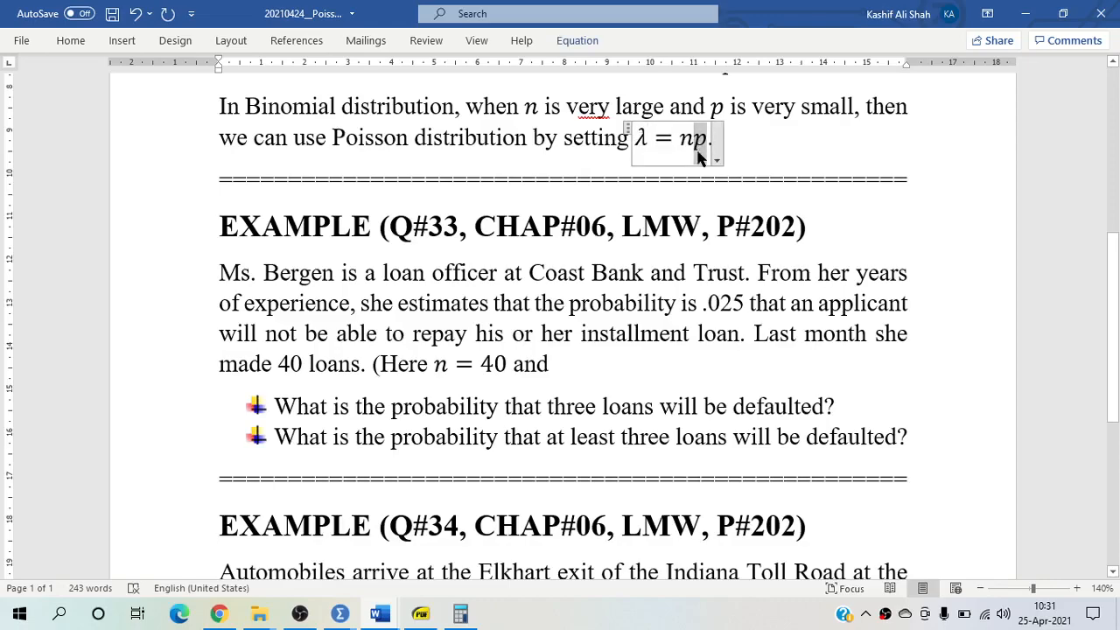
left_click(582, 372)
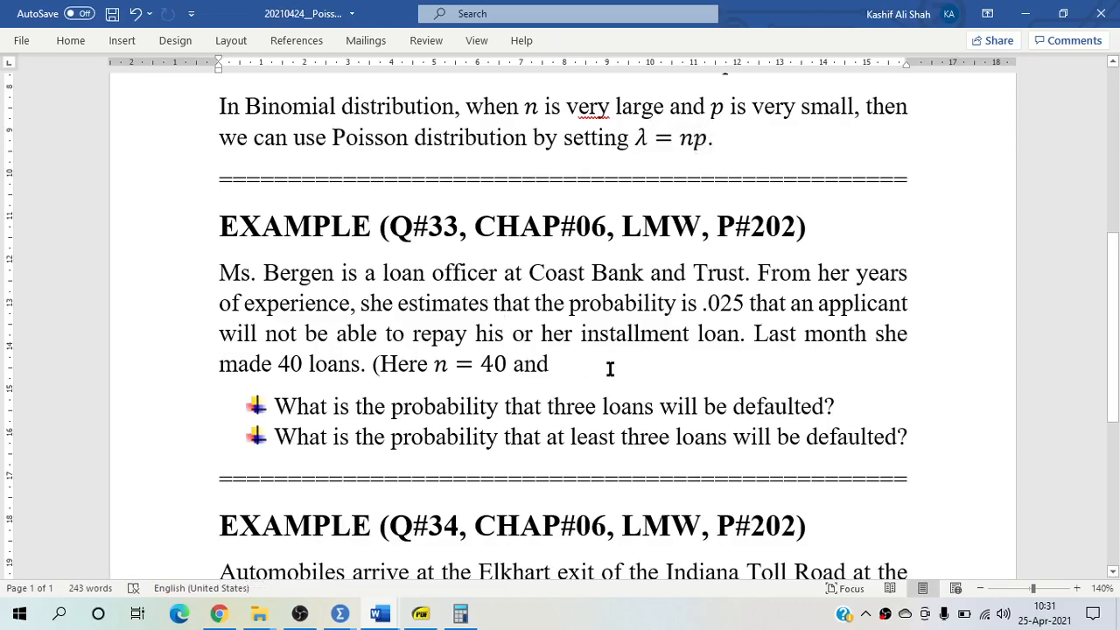
key("ctrl+v")
type("=0.025")
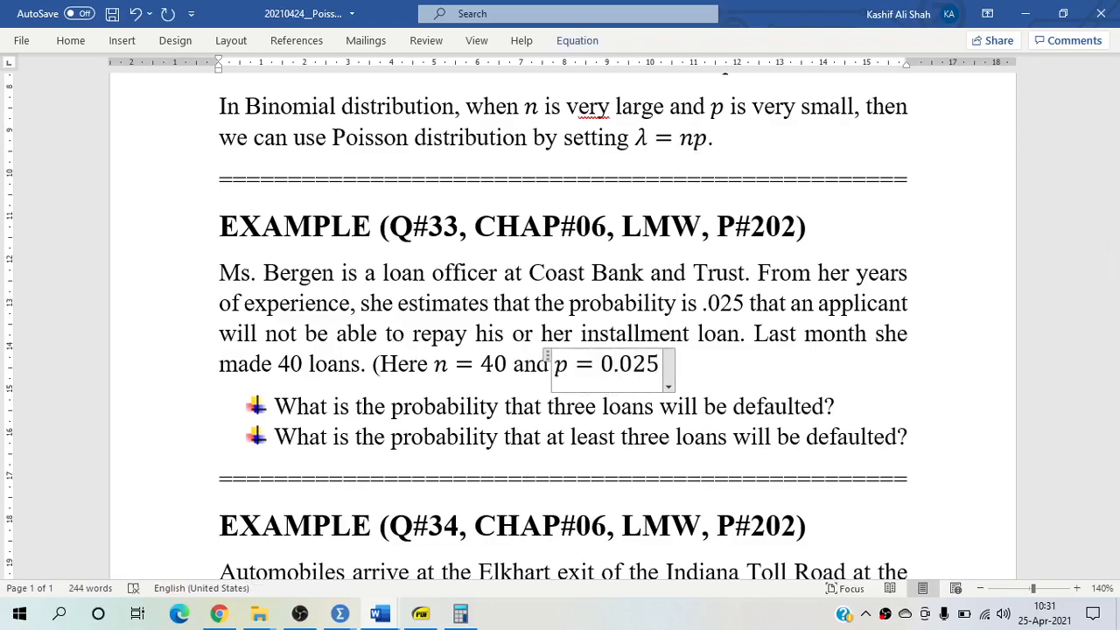
key("Right")
type(", then")
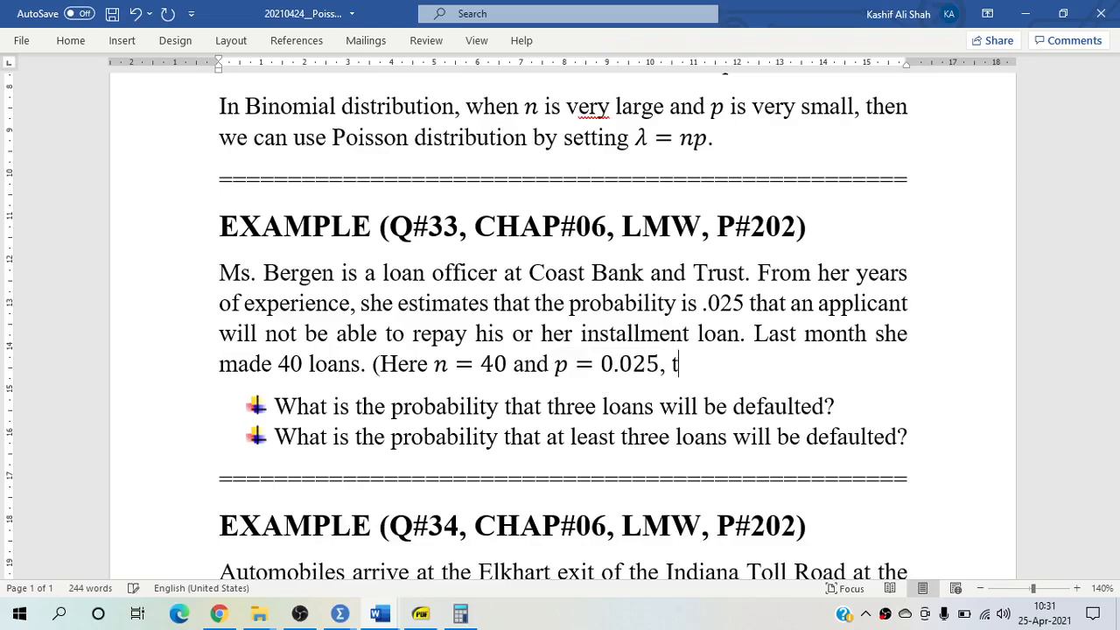
Add "λ =" at the end of the note, copying the λ symbol from the λ = np equation.
left_click(645, 144)
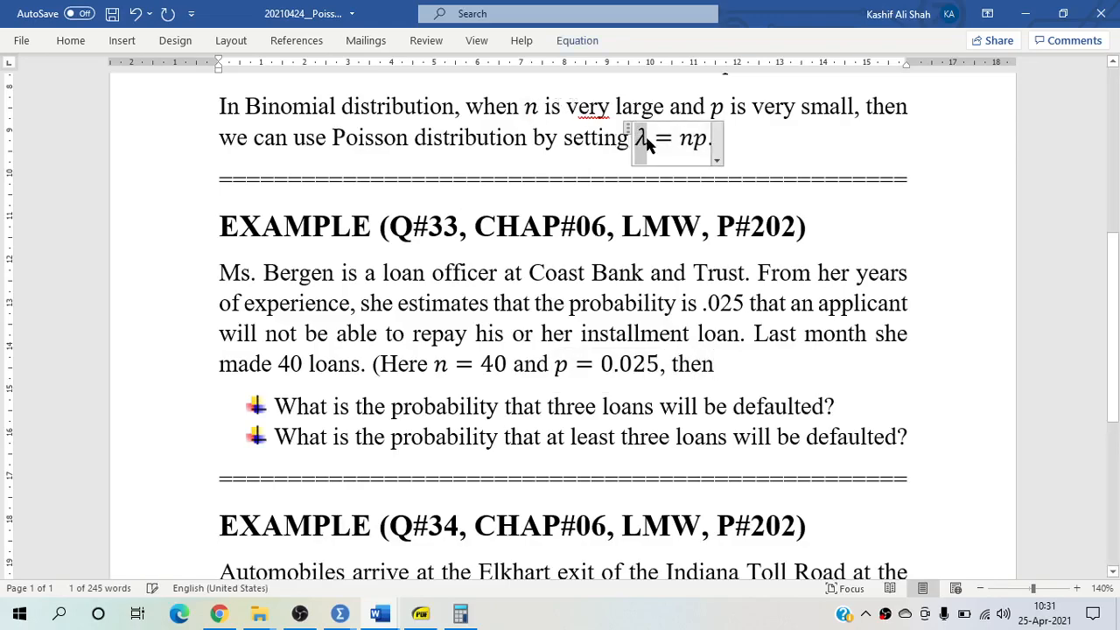
left_click(796, 381)
type("λ")
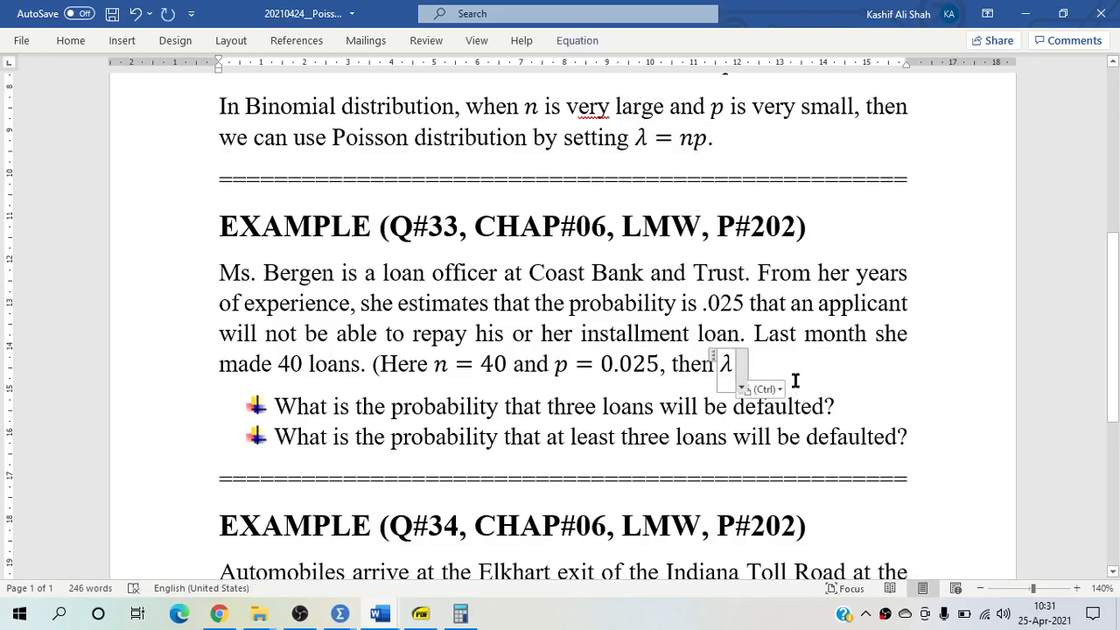
type("=")
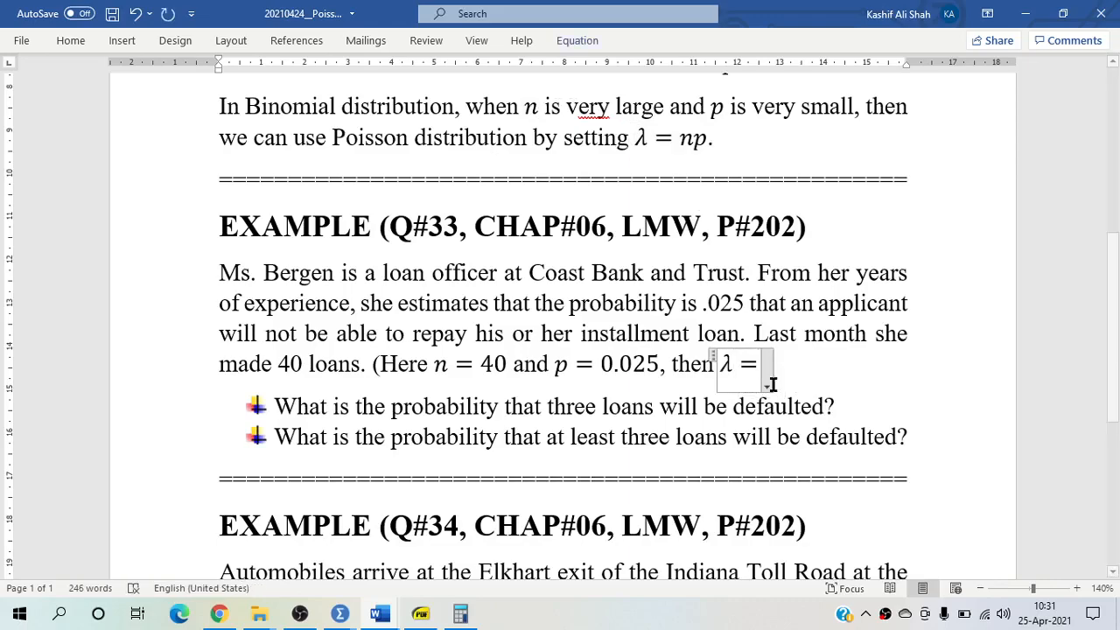
Switch to Calculator and multiply 40 by 0.025.
left_click(460, 613)
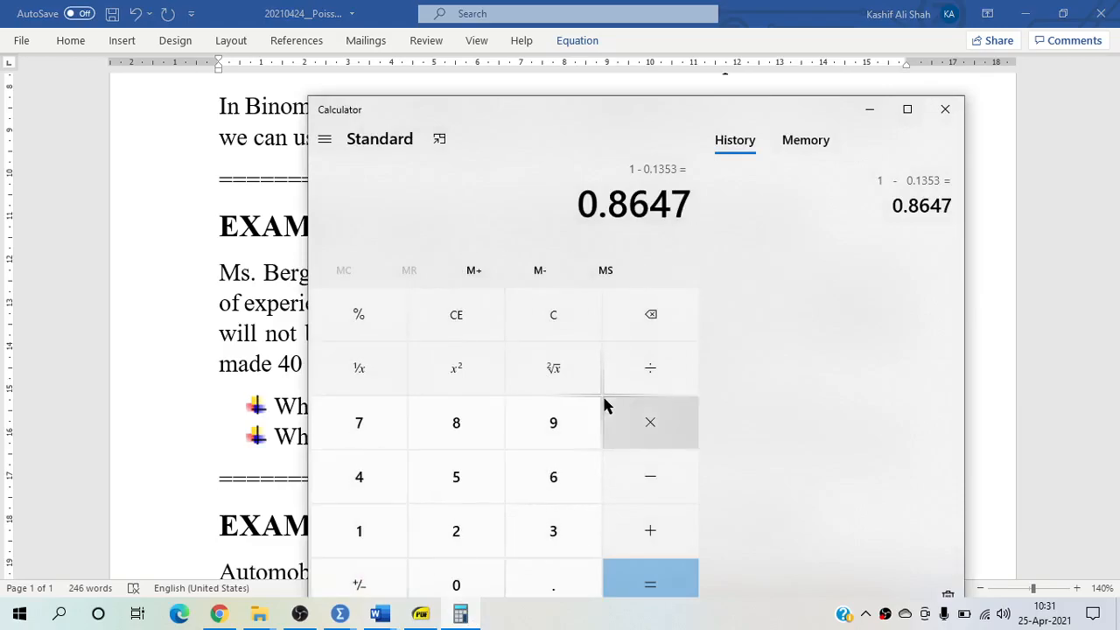
type("40")
left_click(672, 424)
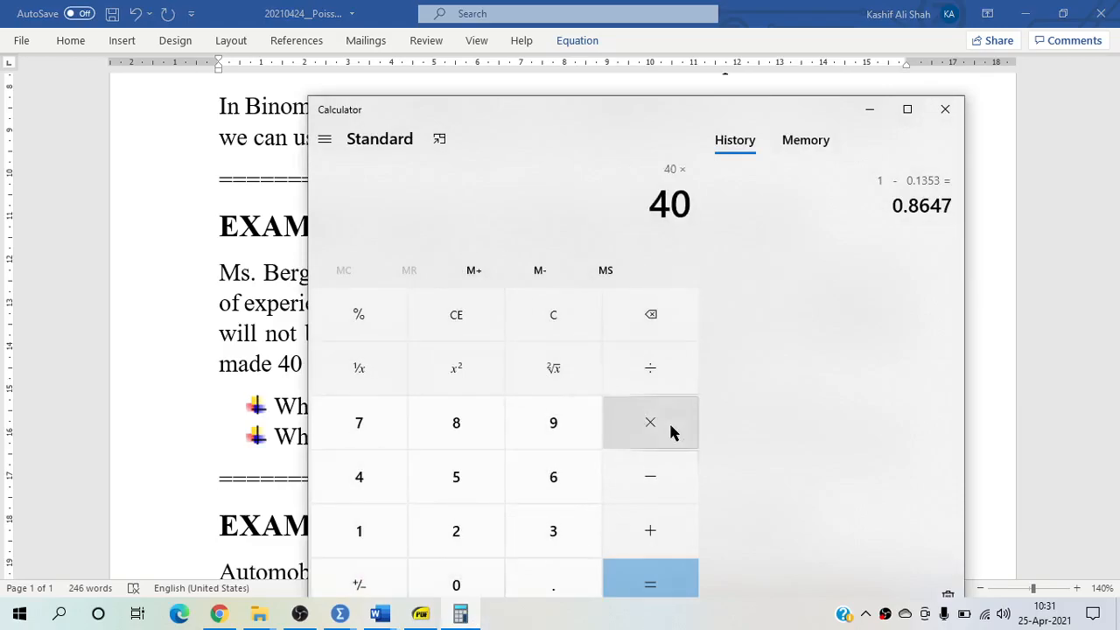
type("0.025")
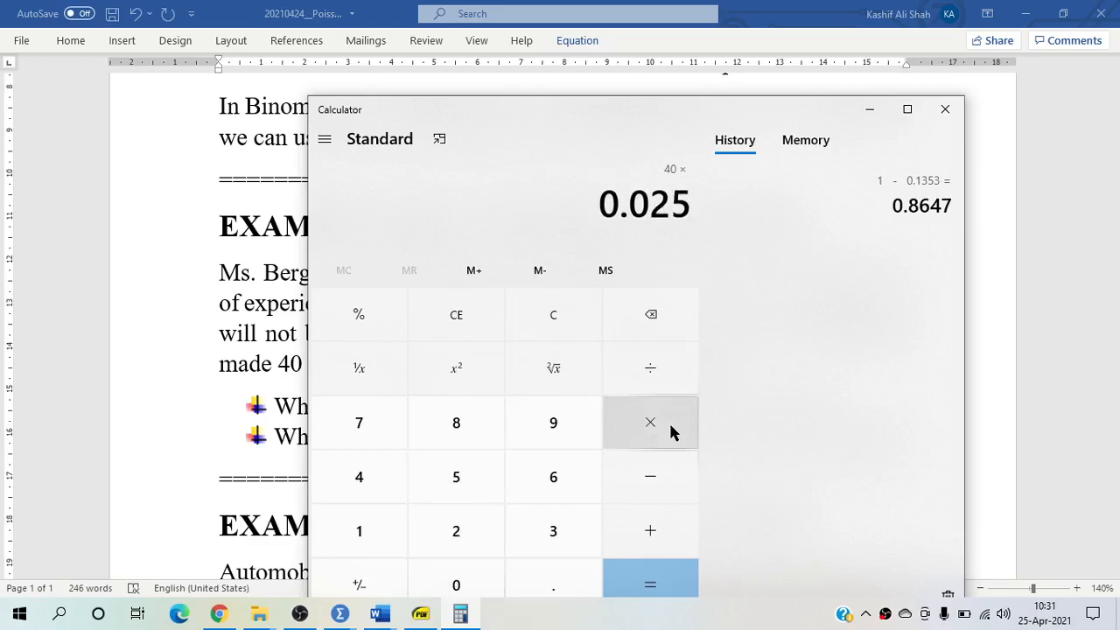
key("Return")
Return to the Word document and complete the note's equation as λ = 1, closing it with a parenthesis and full stop.
left_click(267, 119)
left_click(758, 364)
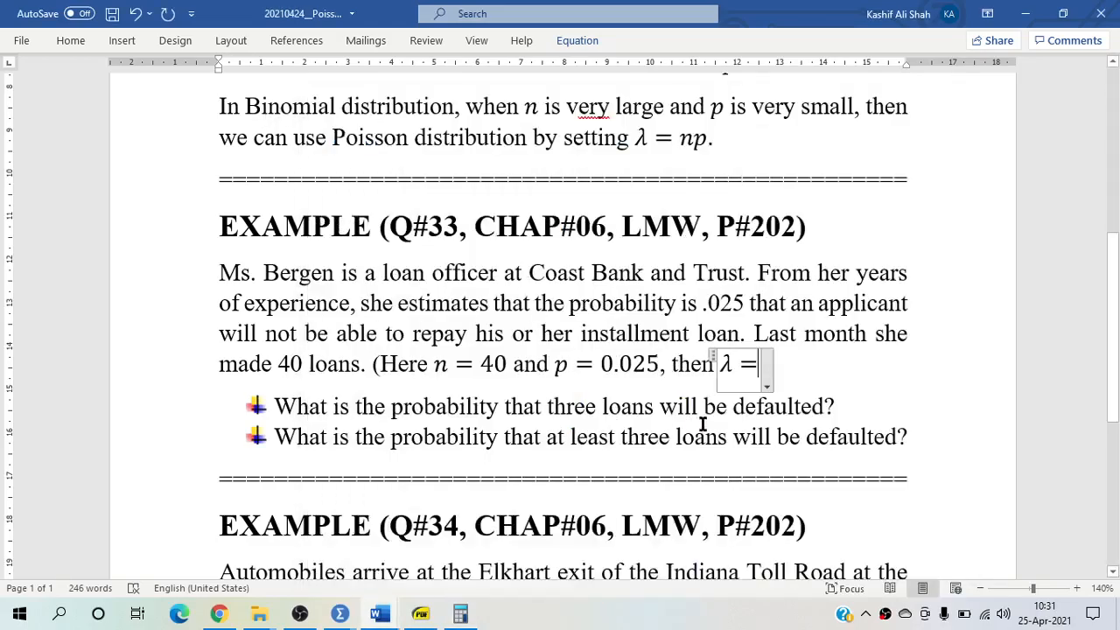
type("1")
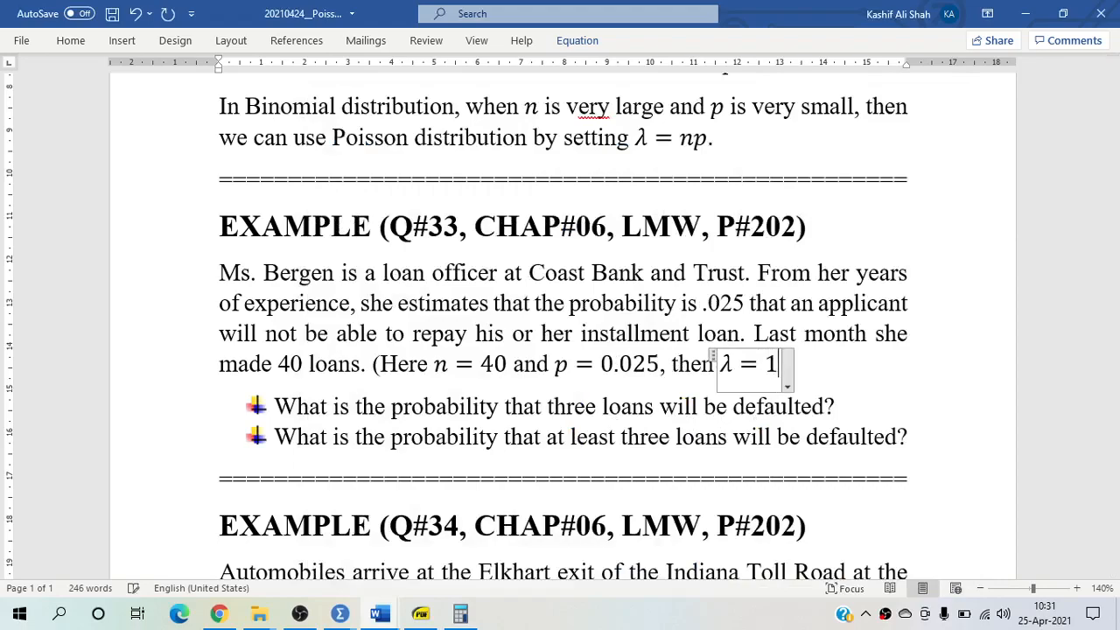
key("Right")
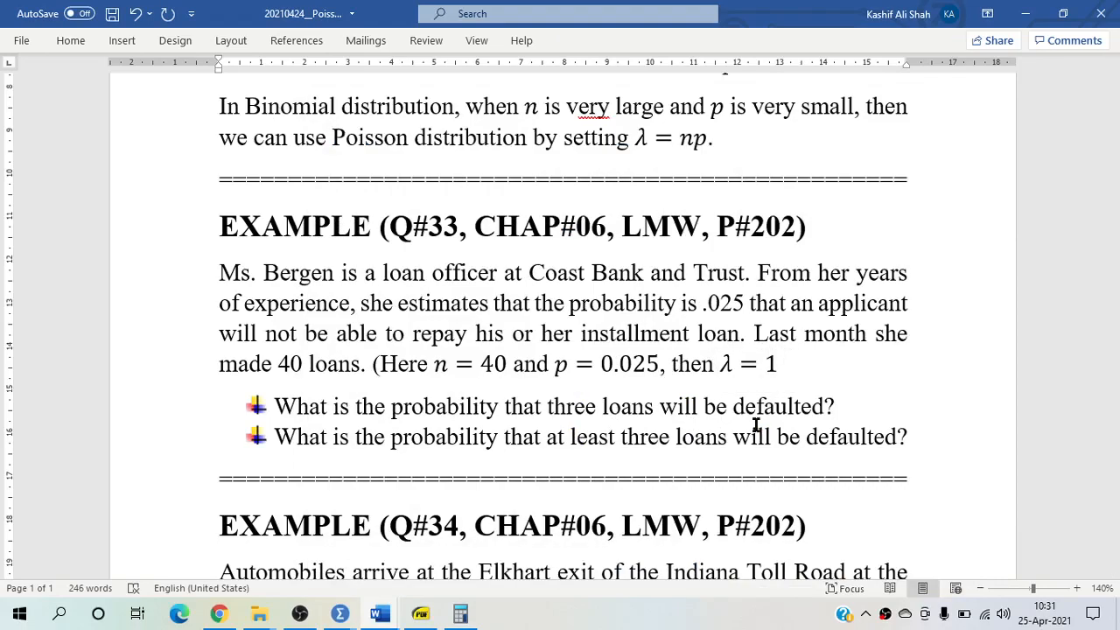
type(").")
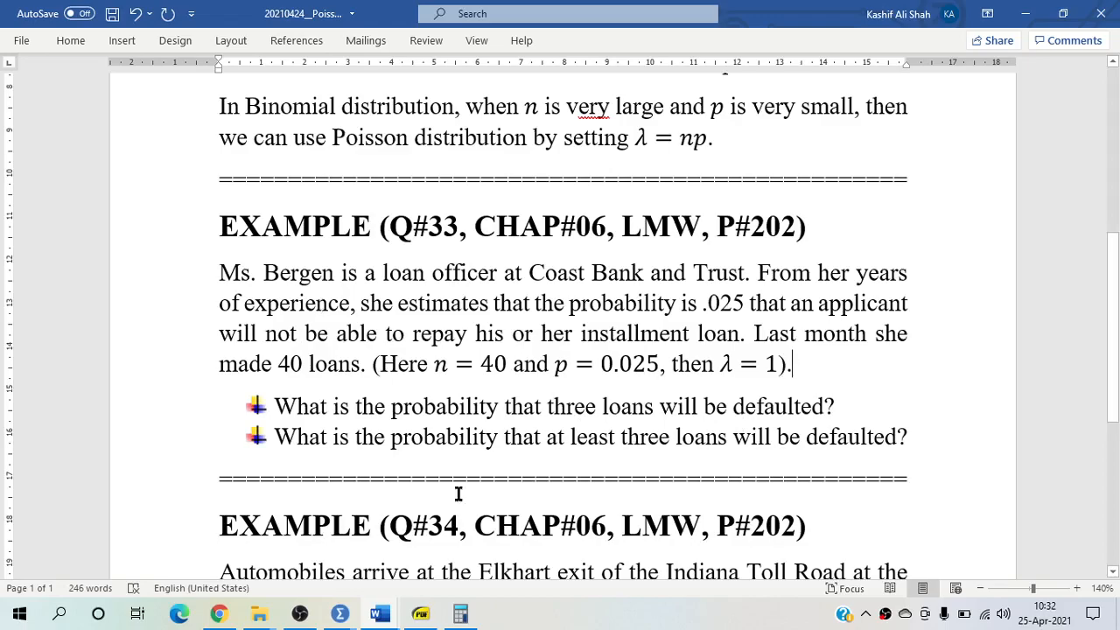
Switch to the SPSS Data Editor and define a new variable named y below vx.
mouse_move(341, 620)
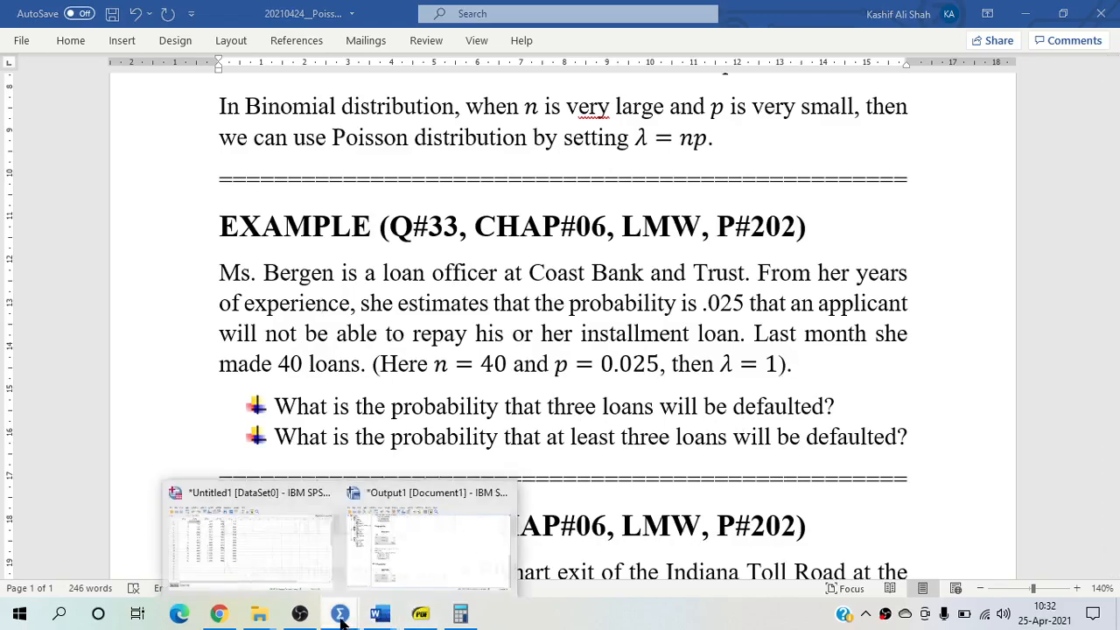
left_click(234, 516)
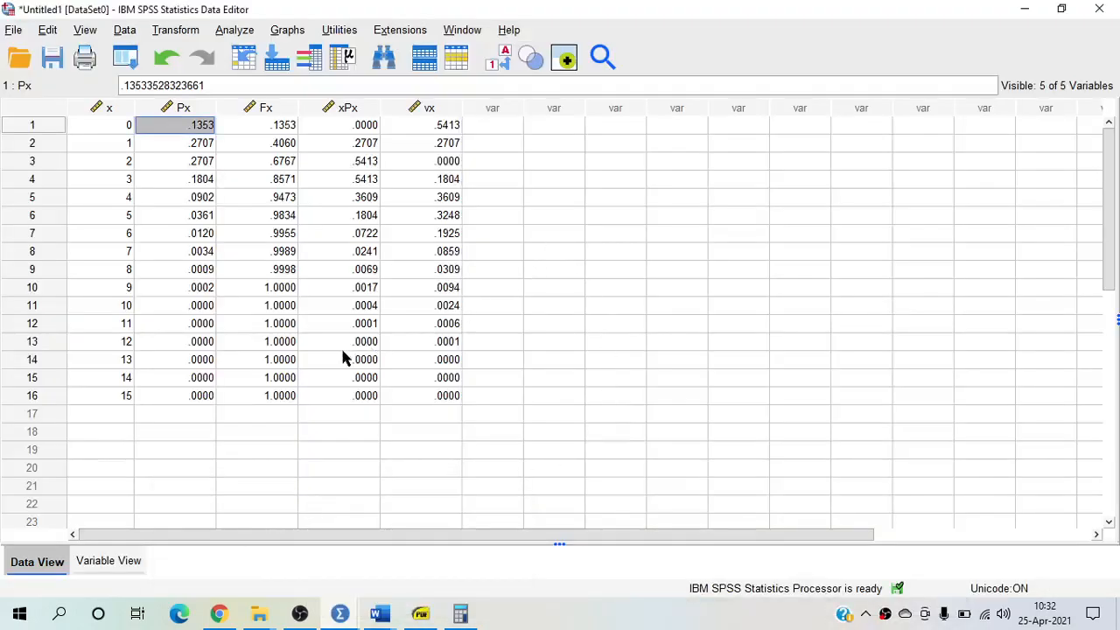
left_click(114, 560)
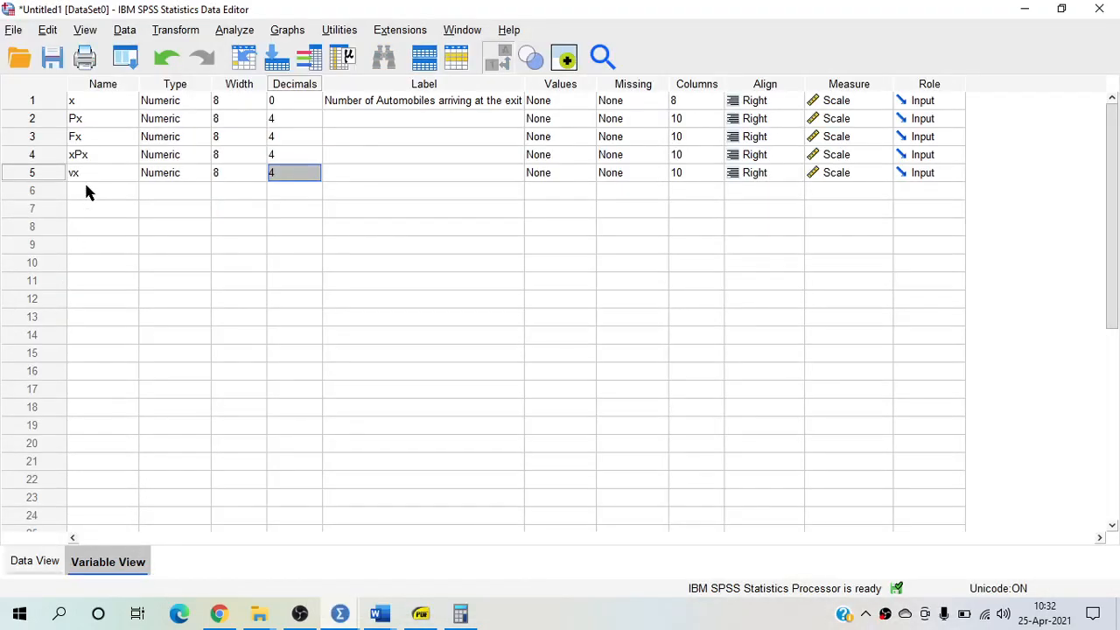
left_click(87, 191)
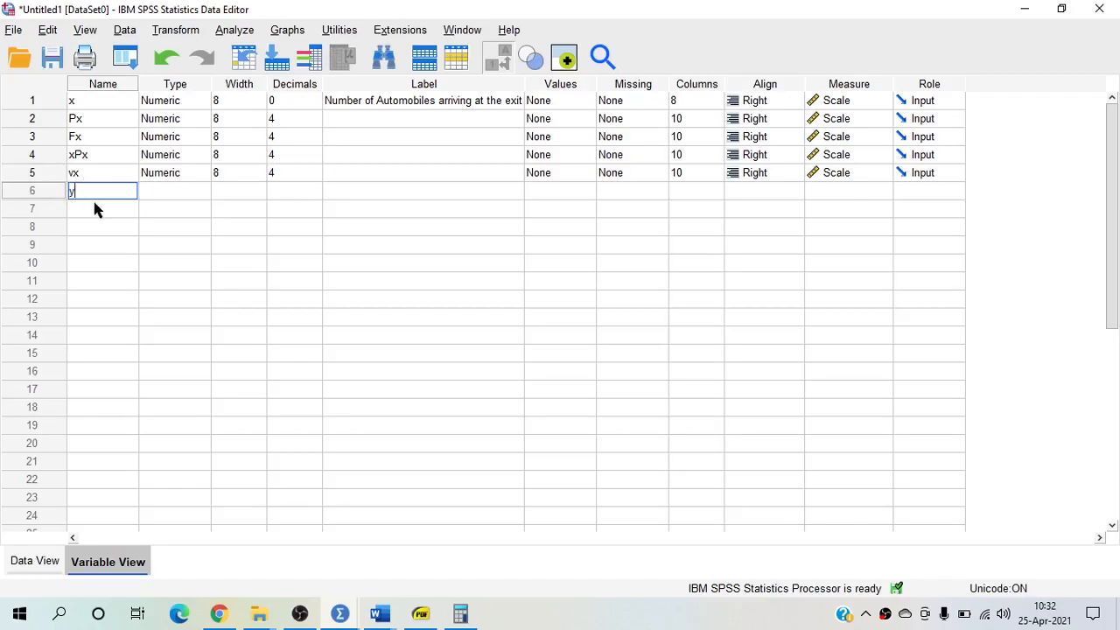
type("y")
key("Return")
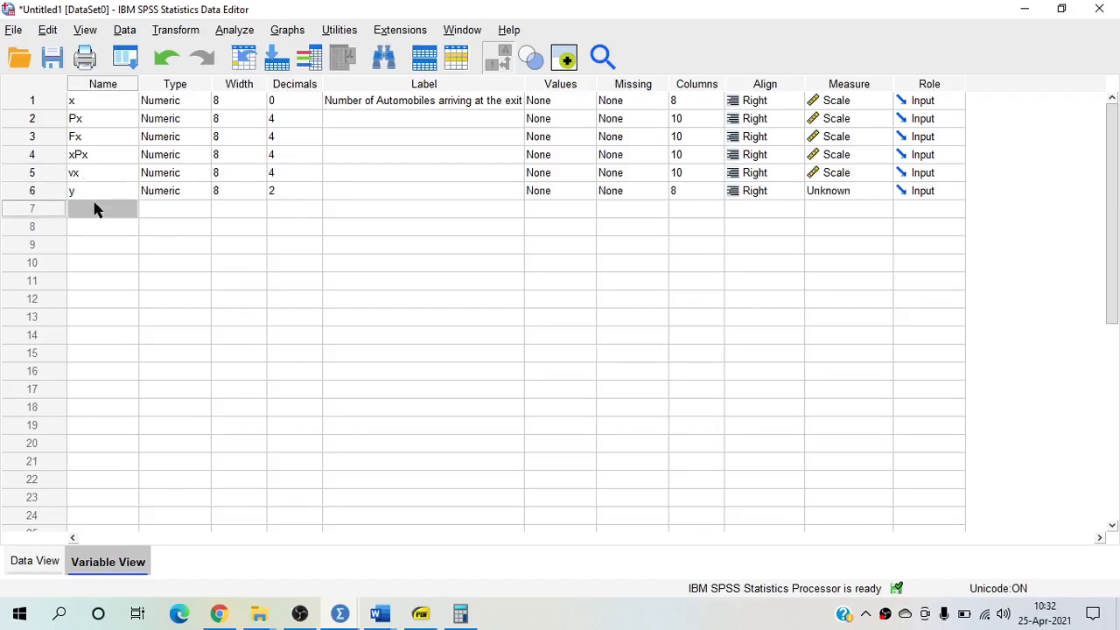
Label the variable y "Number of Loan that will be defaulted".
key("Up")
key("Right")
key("Right")
key("Right")
key("Right")
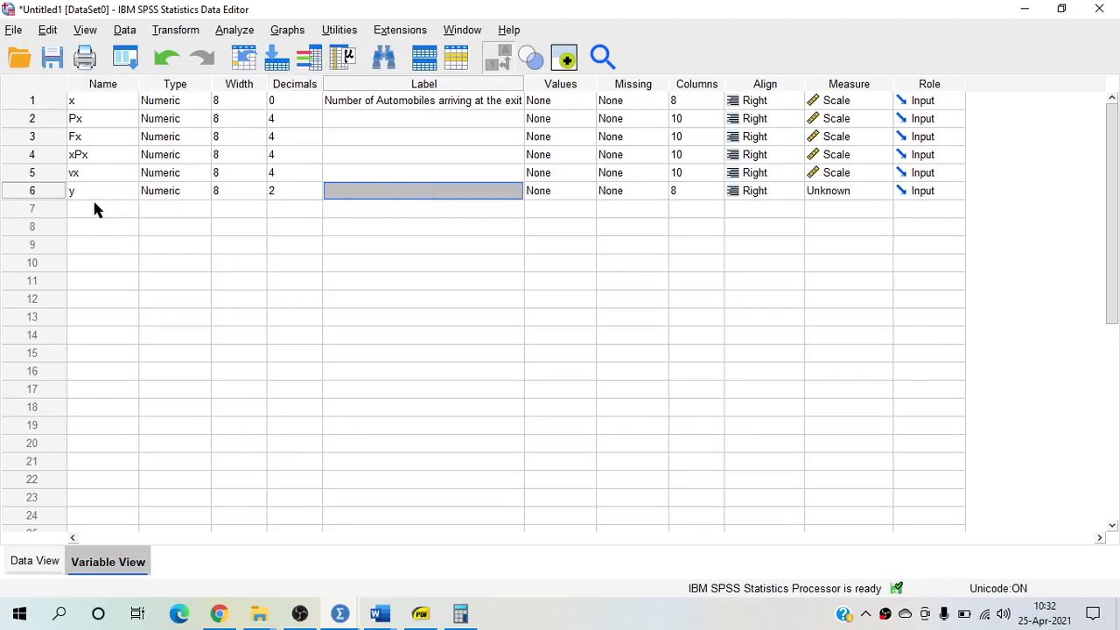
type("Nu")
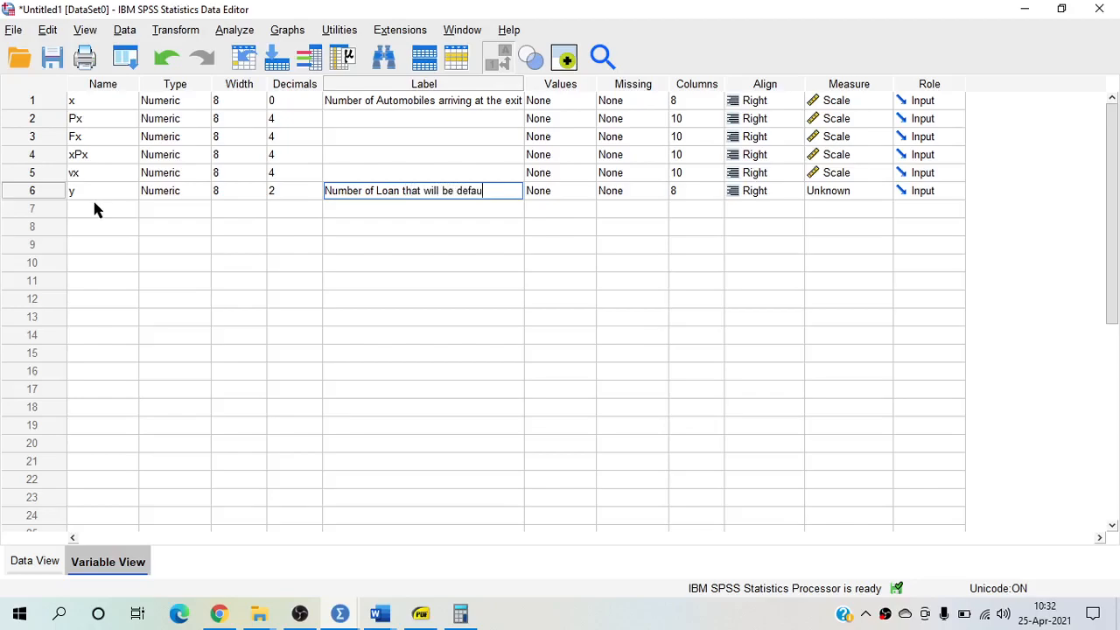
key("Return")
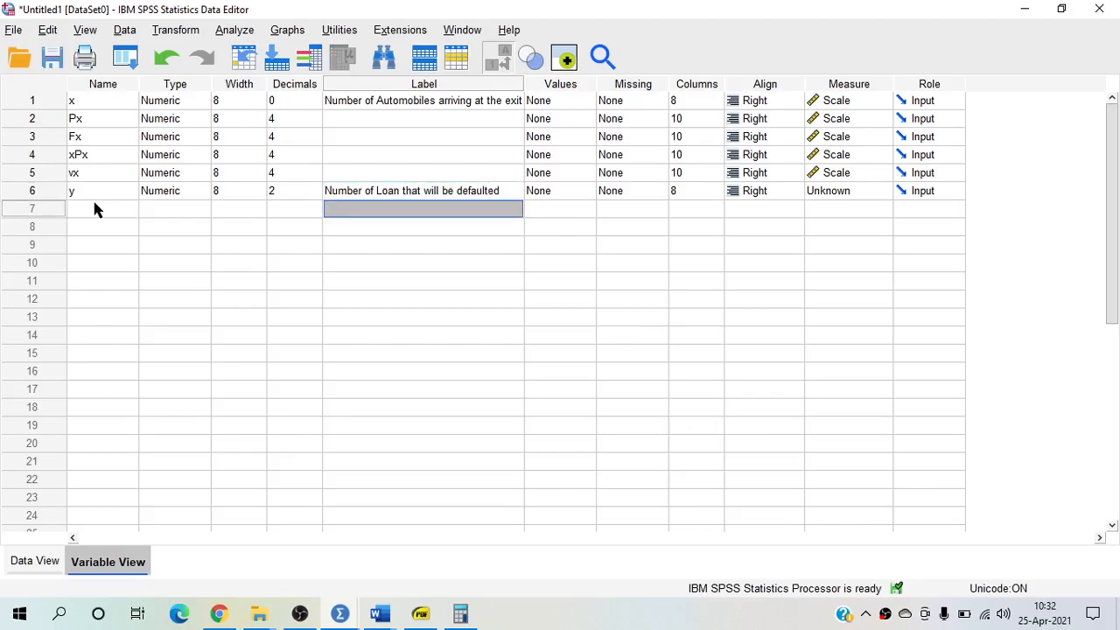
Enter 0 and 1 as the first two data values of y.
left_click(35, 561)
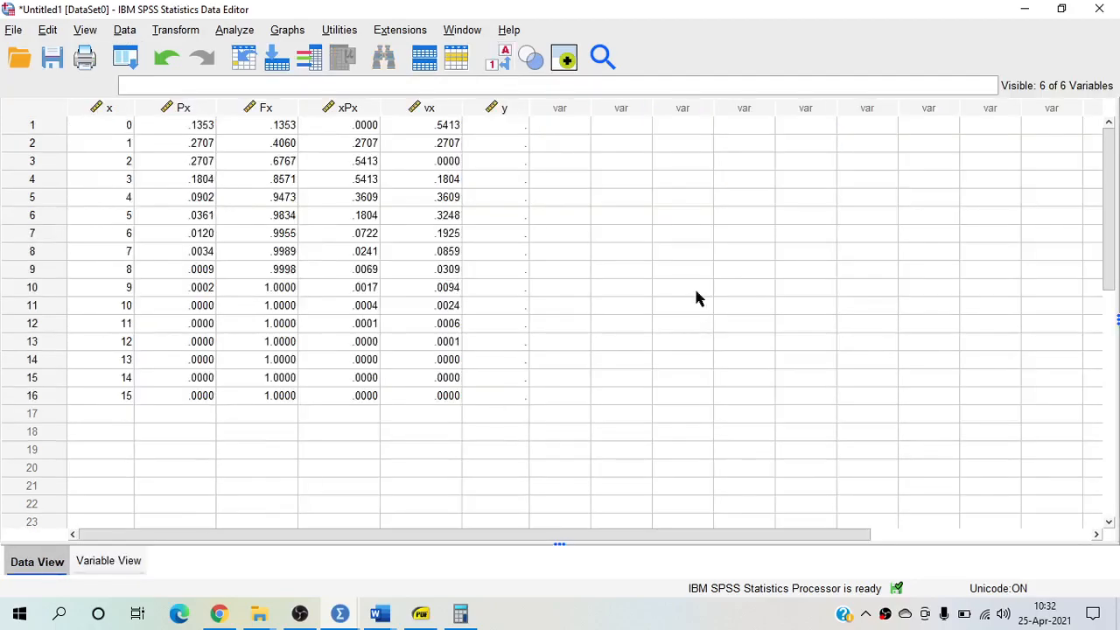
left_click(484, 127)
type("0")
key("Return")
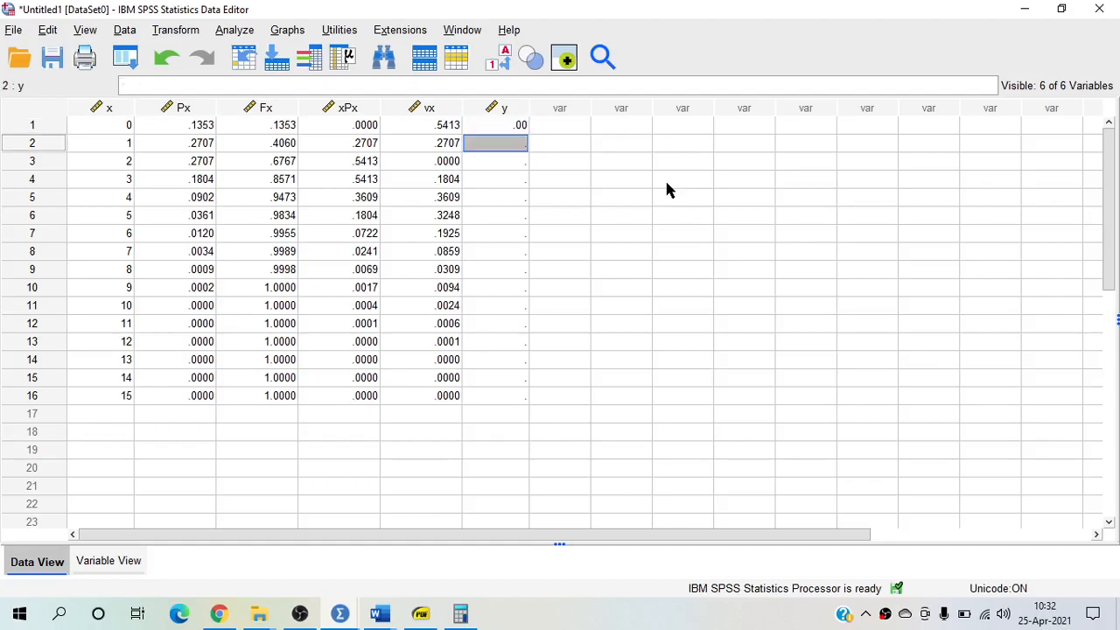
type("1")
key("Return")
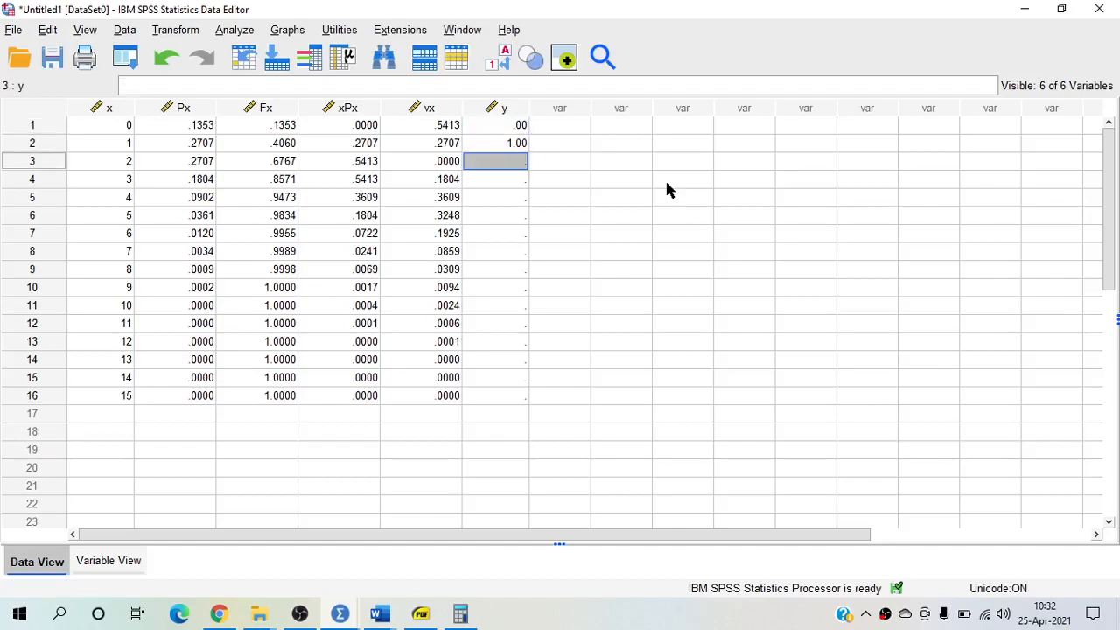
Set the number of decimals of variable y to 0.
left_click(133, 561)
left_click(300, 194)
left_click(316, 194)
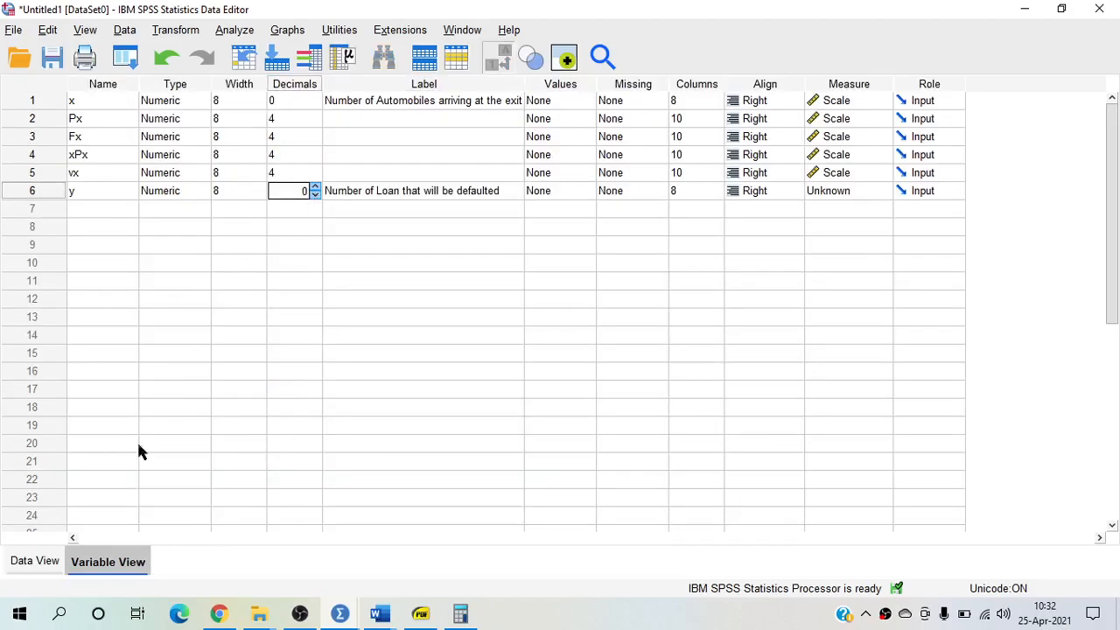
Enter the whole numbers 2 through 20 as the data values of y in rows 3 to 21.
left_click(39, 560)
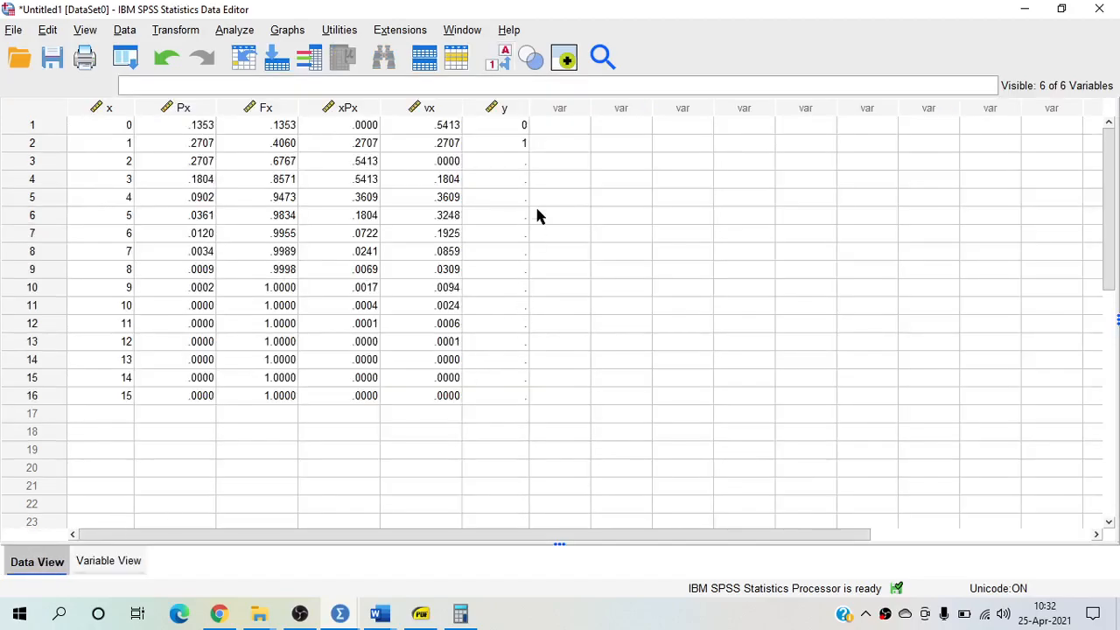
left_click(513, 166)
type("2")
key("Return")
type("3")
key("Return")
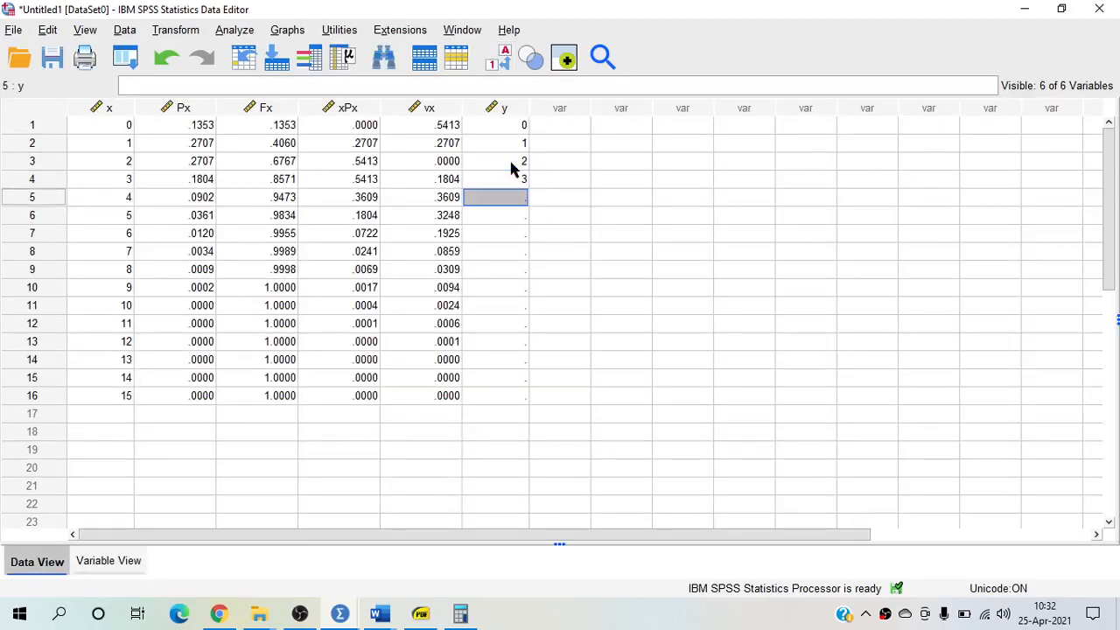
type("4")
key("Return")
type("5")
key("Return")
type("6 7")
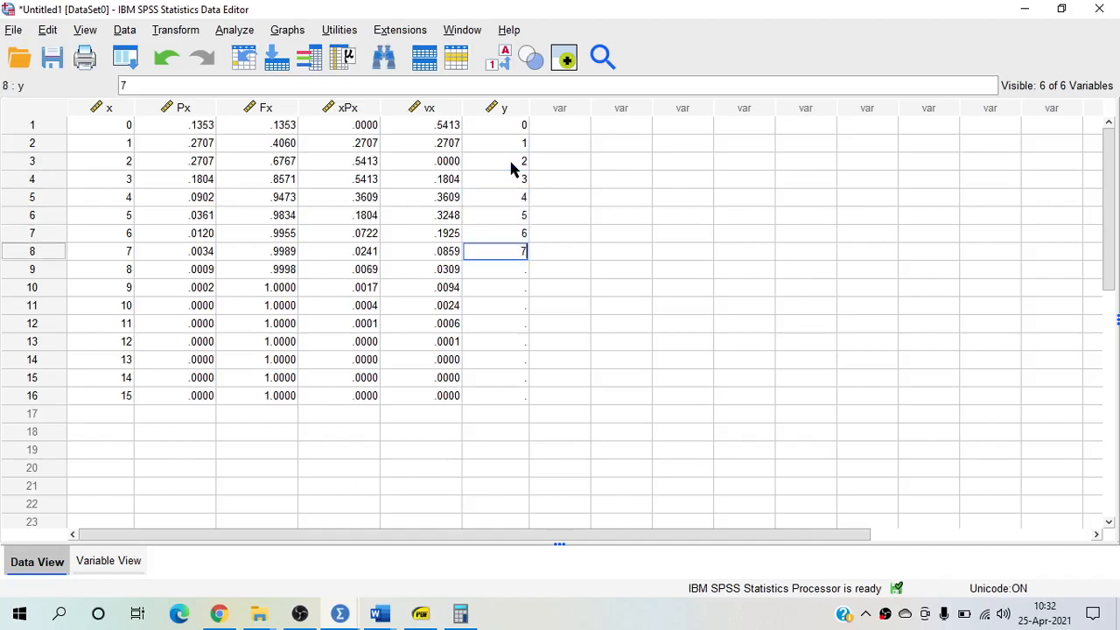
key("Return")
type("8")
key("Return")
type("9")
key("Return")
type("10")
key("Return")
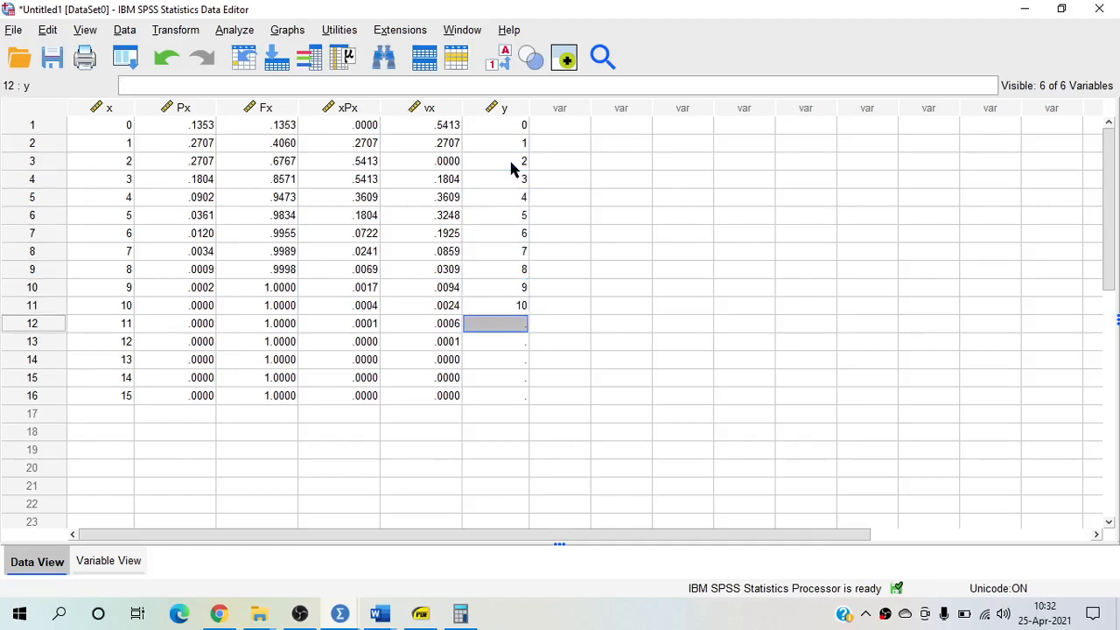
type("11")
key("Return")
type("12")
key("Return")
type("13")
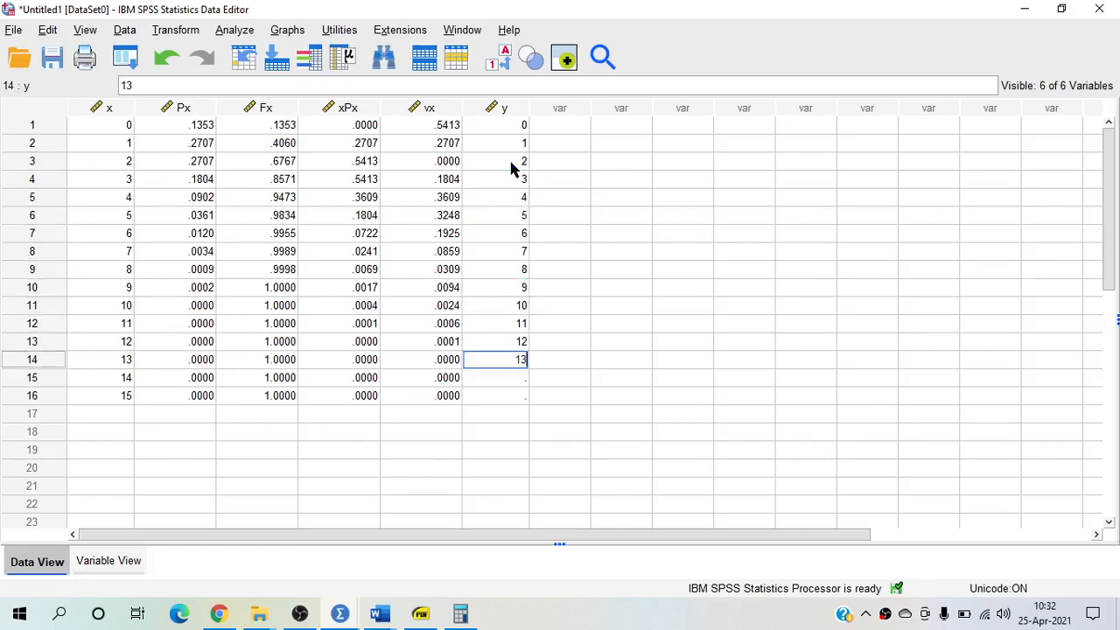
key("Return")
type("14")
key("Return")
type("15")
key("Return")
type("16")
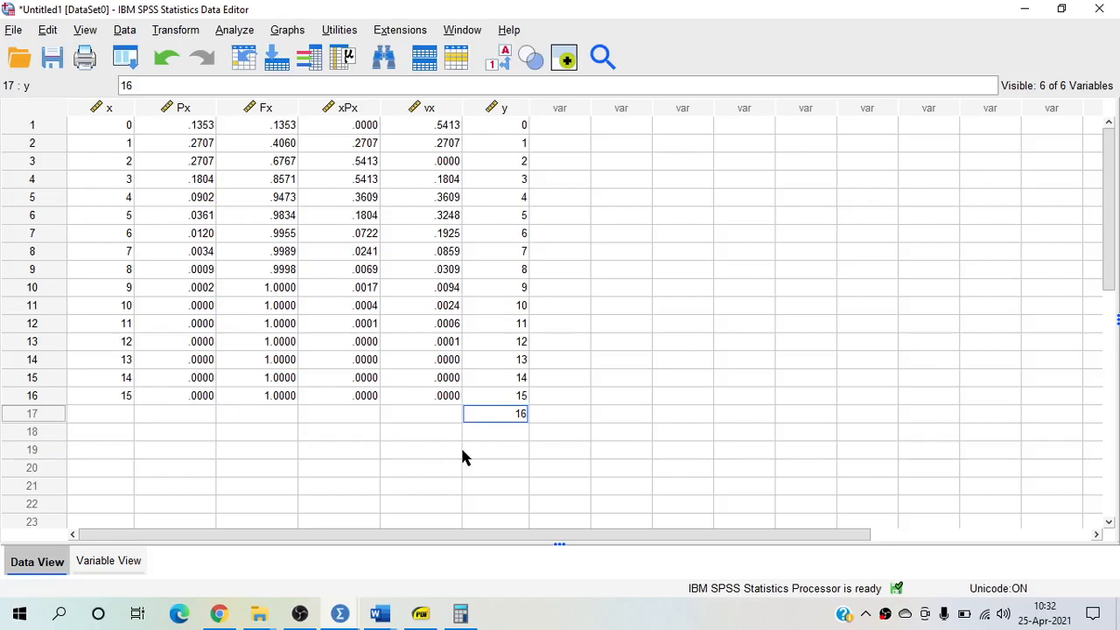
key("Return")
type("1")
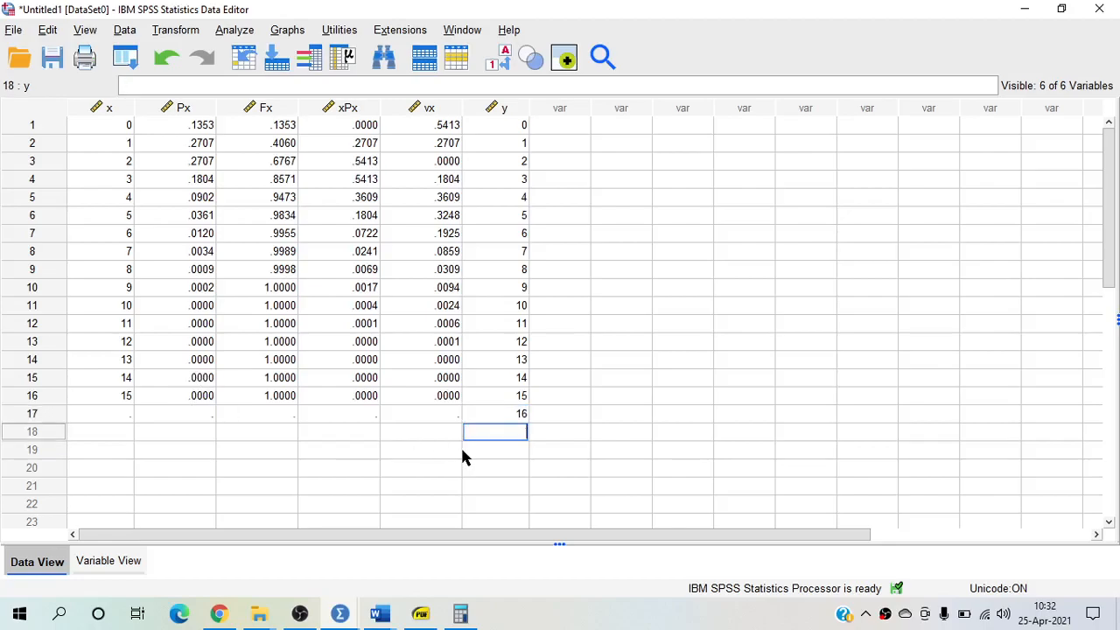
type("7")
key("Return")
type("18")
key("Return")
type("1")
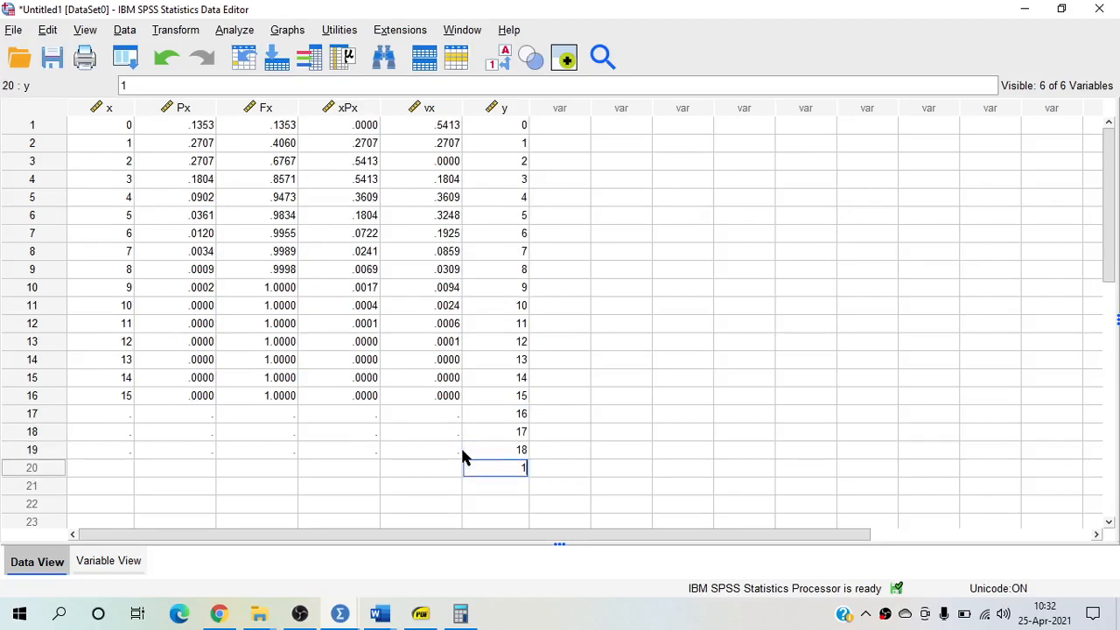
type("9")
key("Return")
type("20")
key("Return")
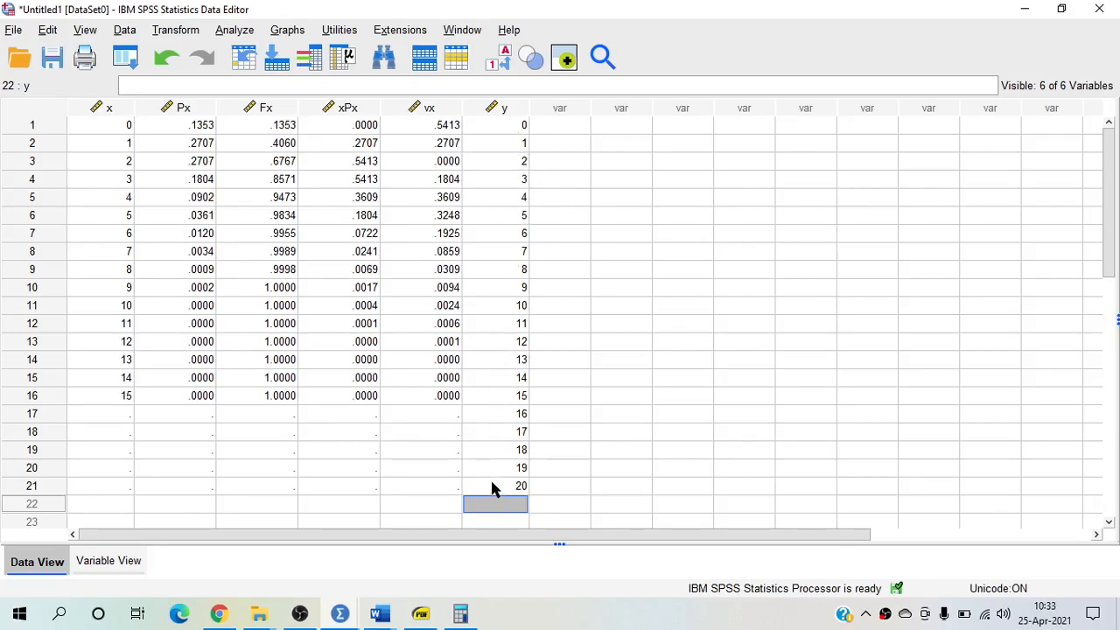
Start a new Compute Variable operation, clear its previous settings and name the target variable Py.
left_click(194, 31)
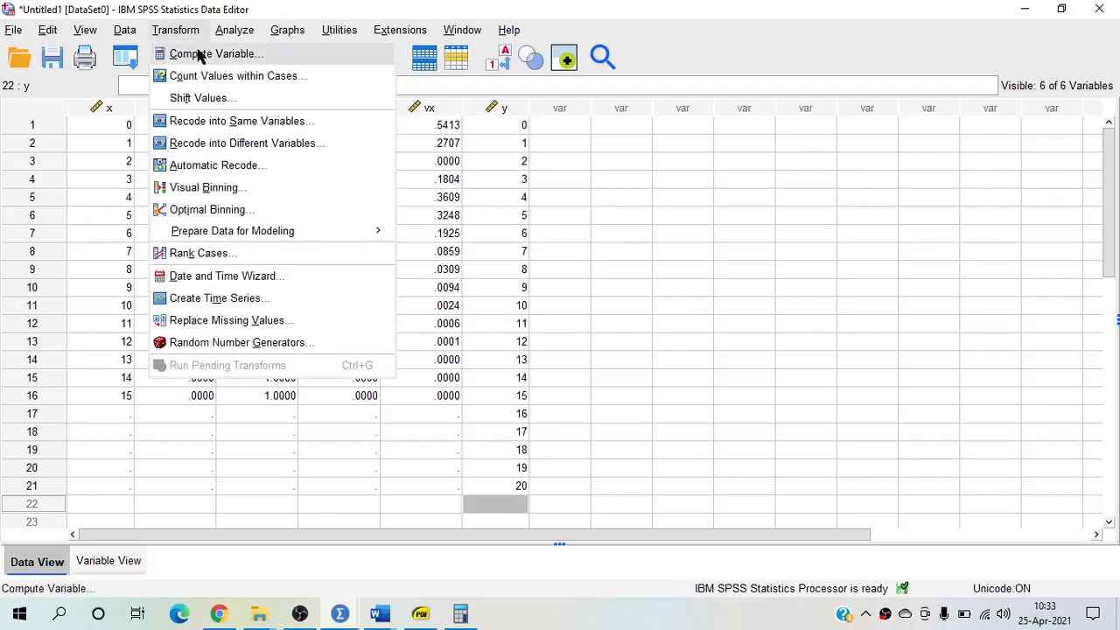
left_click(206, 50)
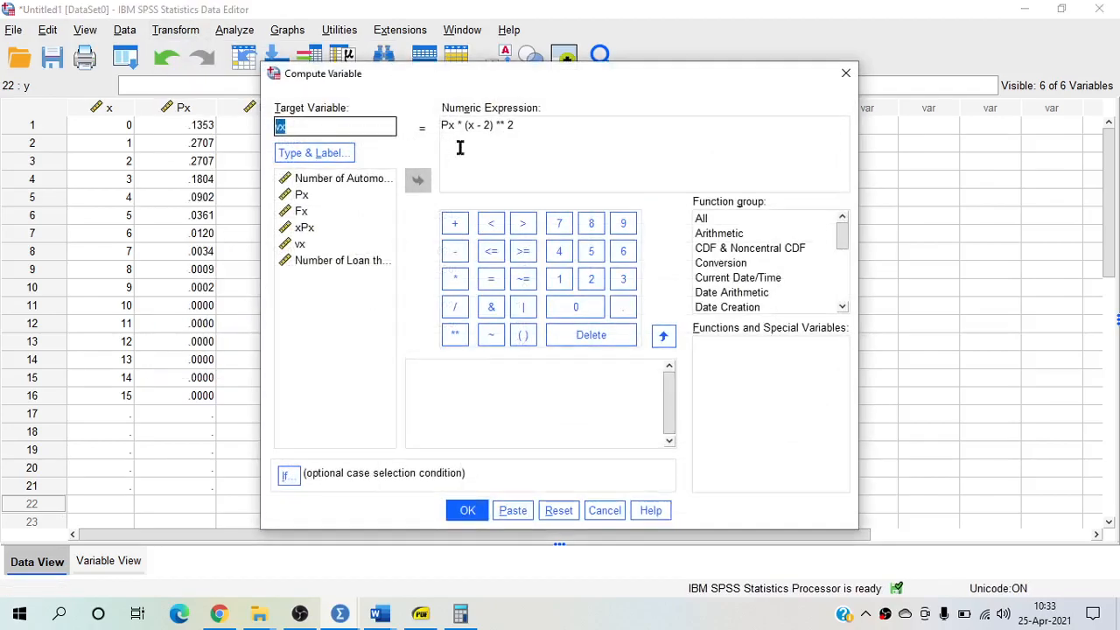
left_click(302, 129)
key("BackSpace")
key("BackSpace")
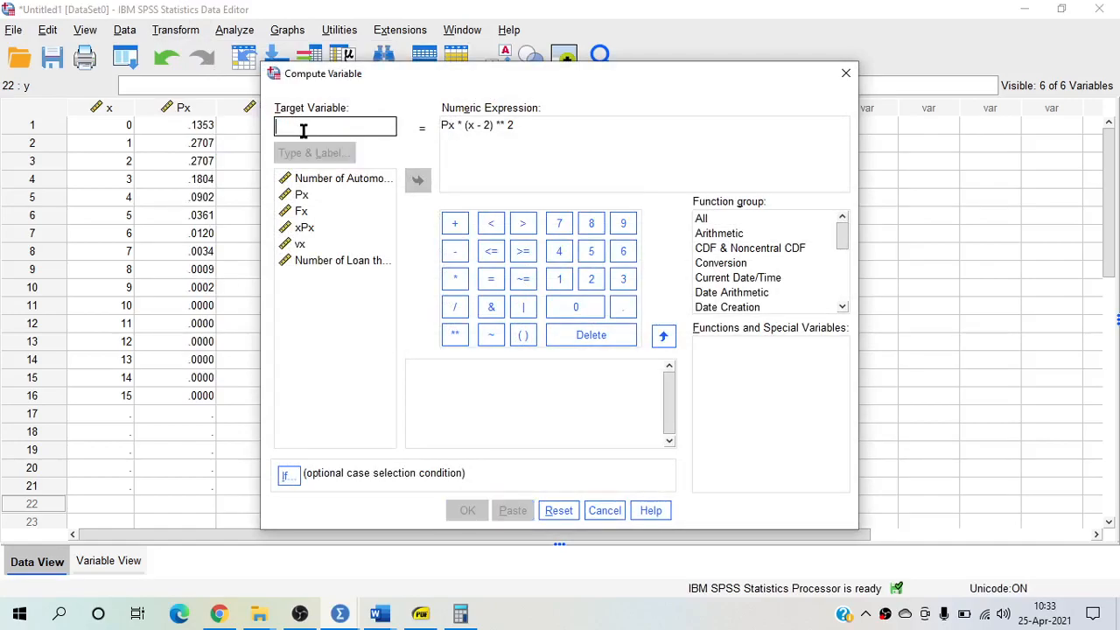
left_click(558, 510)
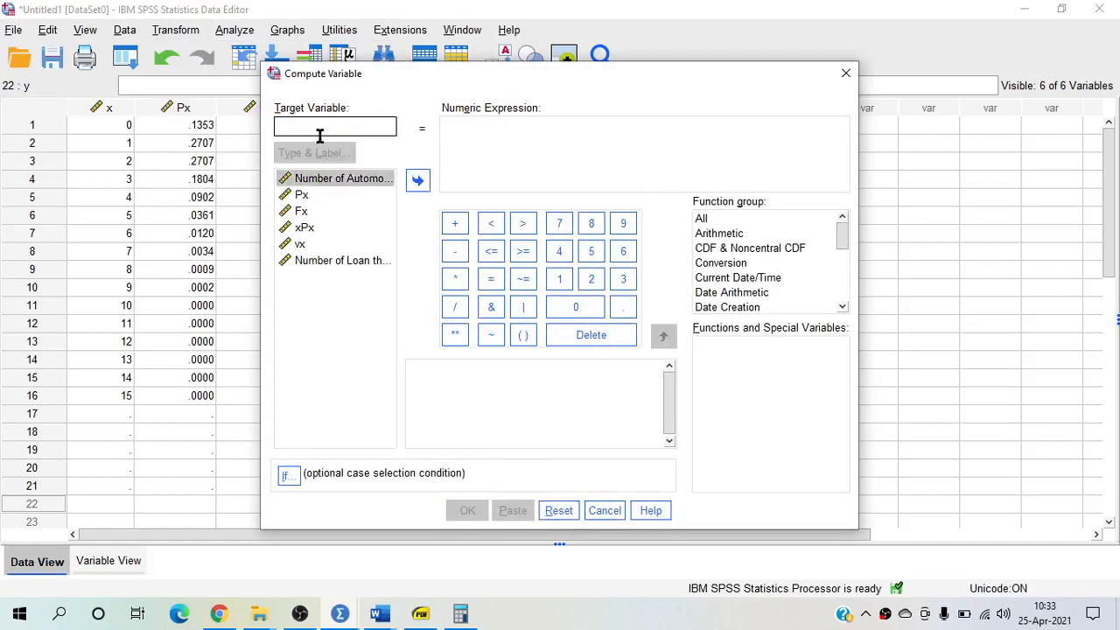
type("Py")
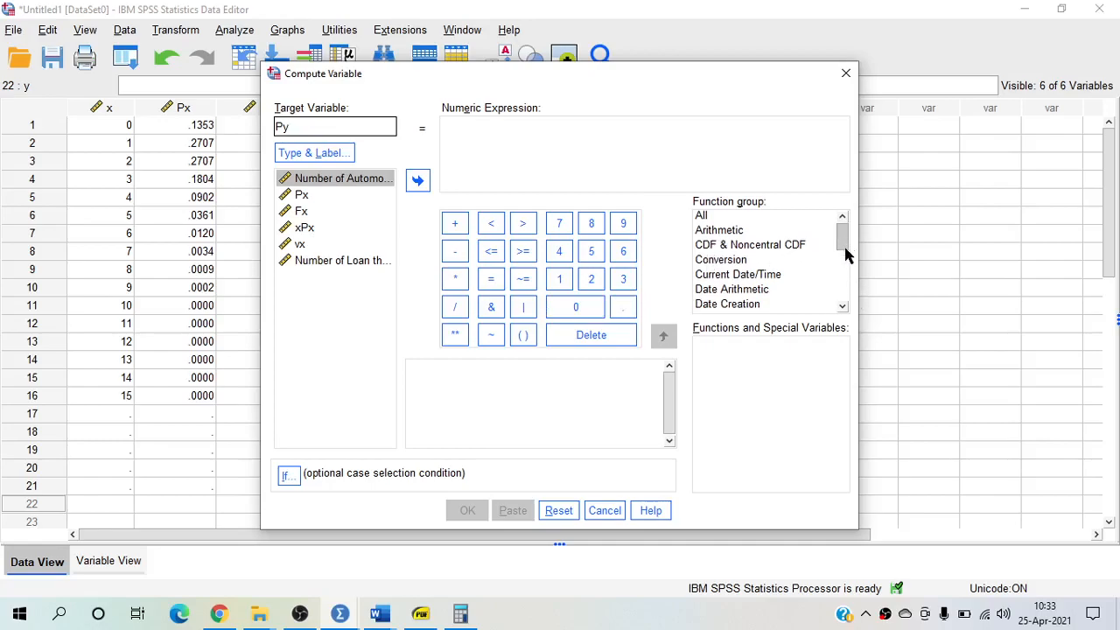
Compute Py with the Poisson probability function PDF.POISSON(y,1), using the number of defaulted loans as quantity and 1 as mean.
left_click_drag(843, 232, 843, 268)
left_click(754, 292)
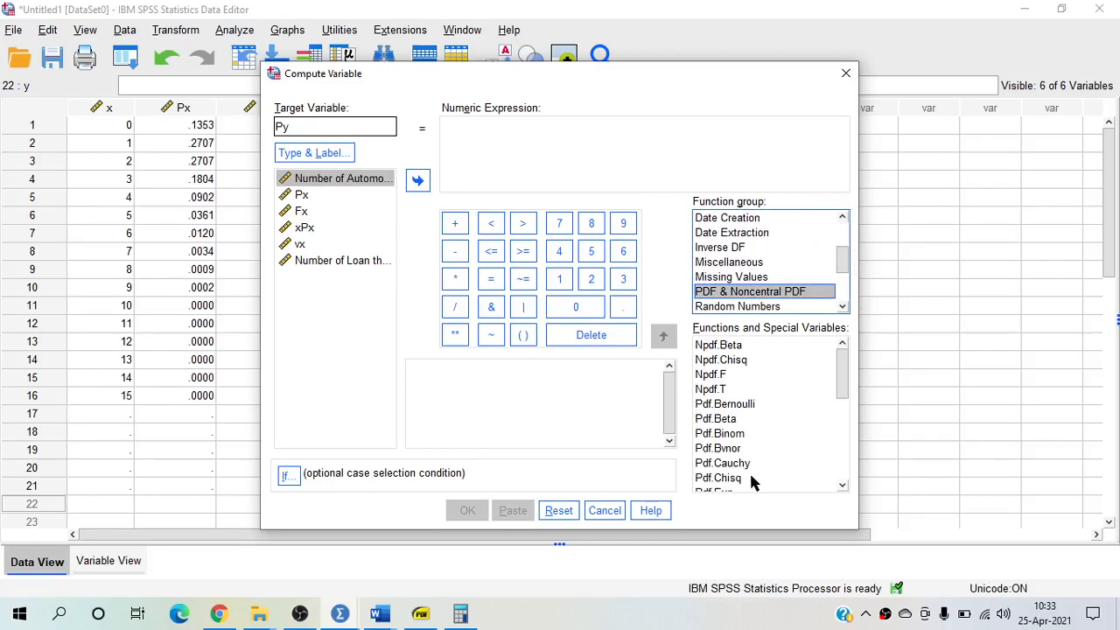
left_click(843, 484)
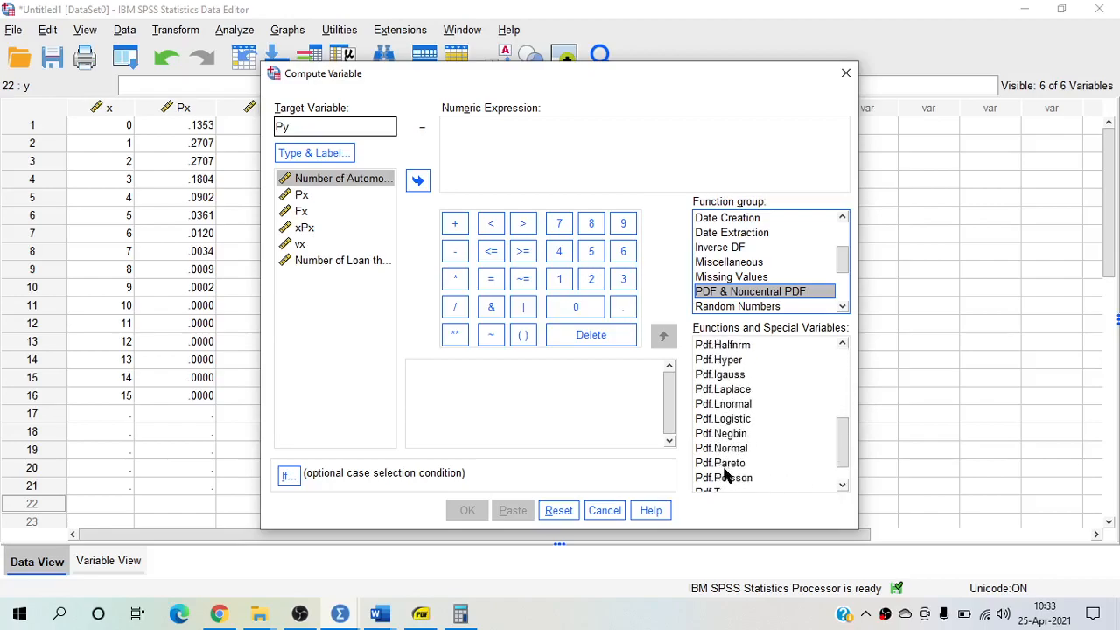
left_click(724, 478)
double_click(724, 479)
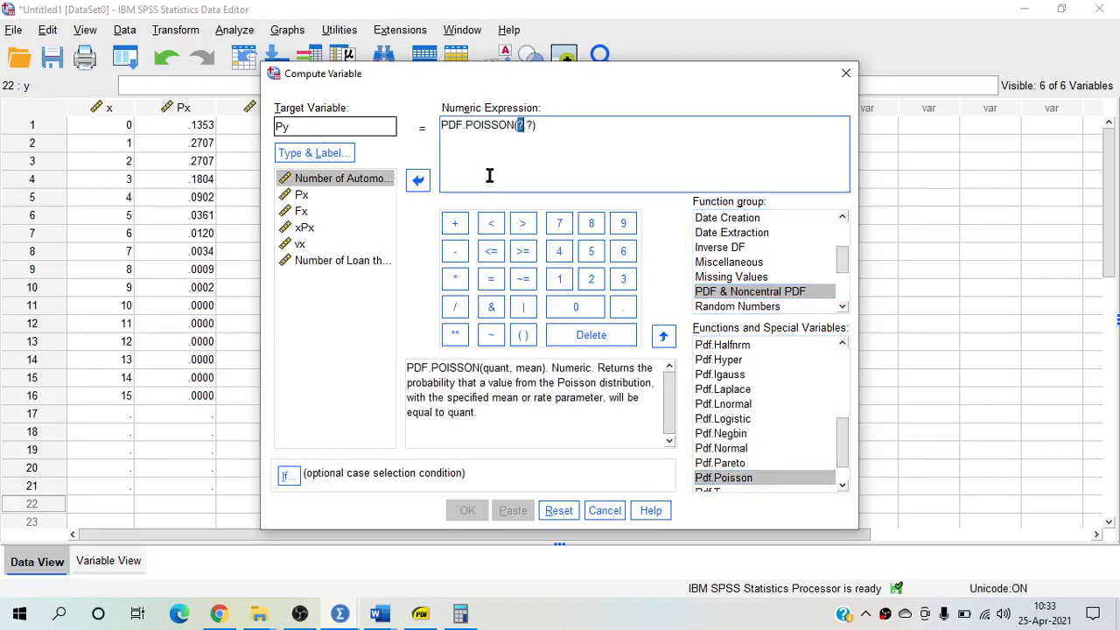
double_click(342, 261)
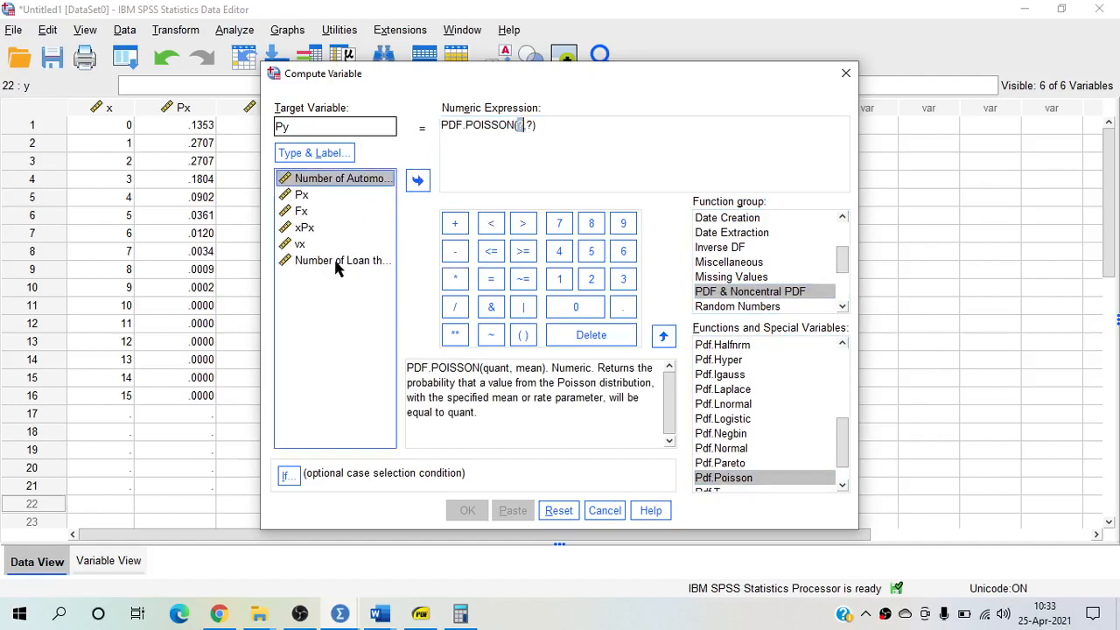
double_click(530, 125)
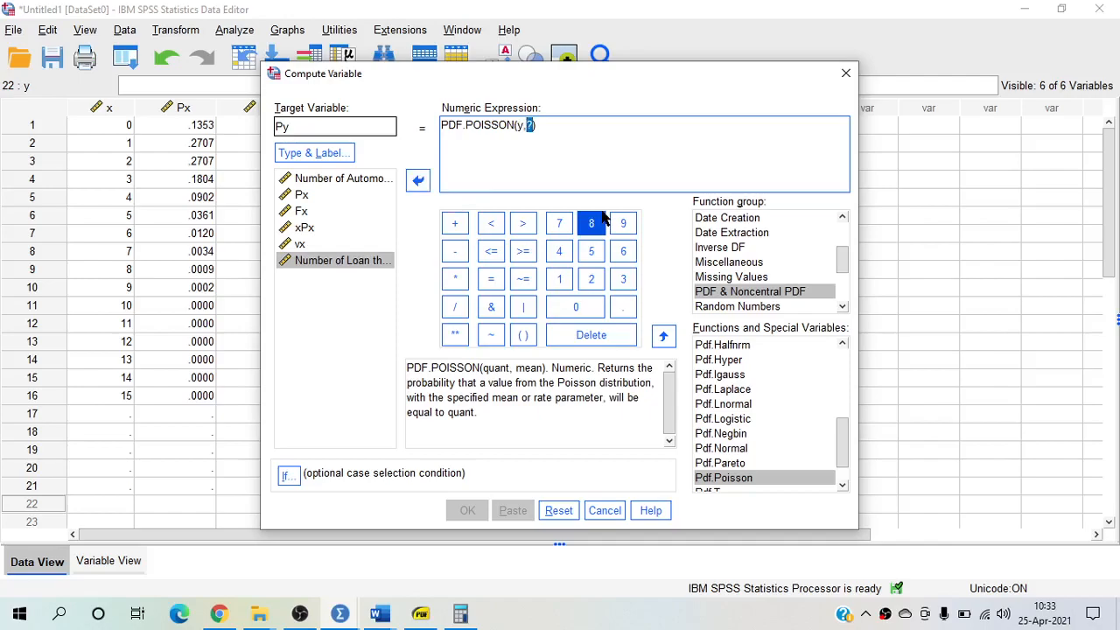
type("1")
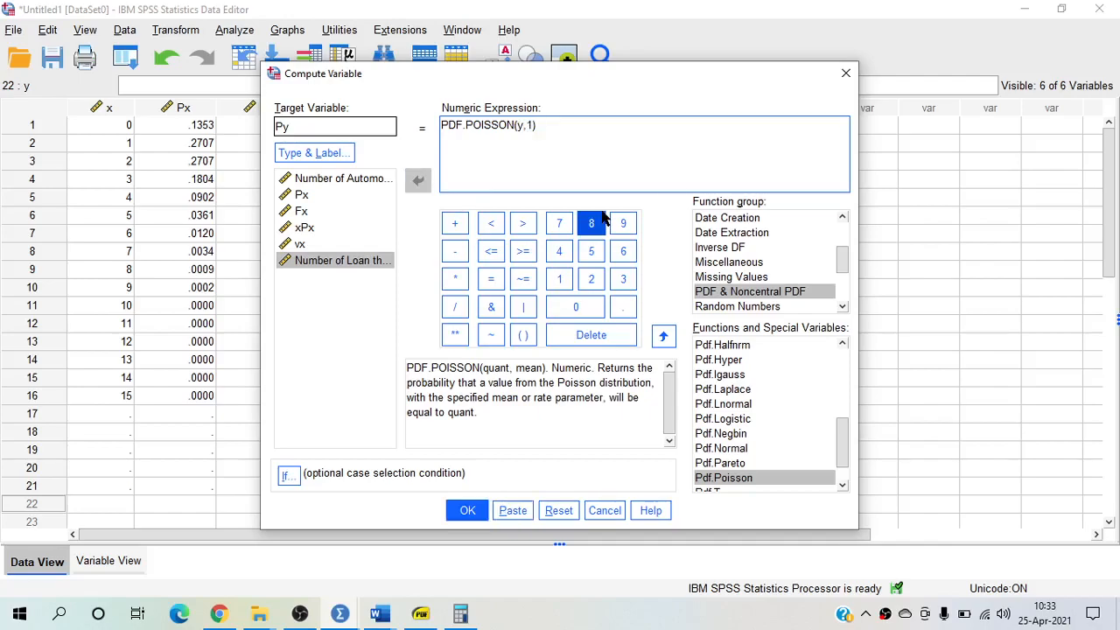
left_click(468, 511)
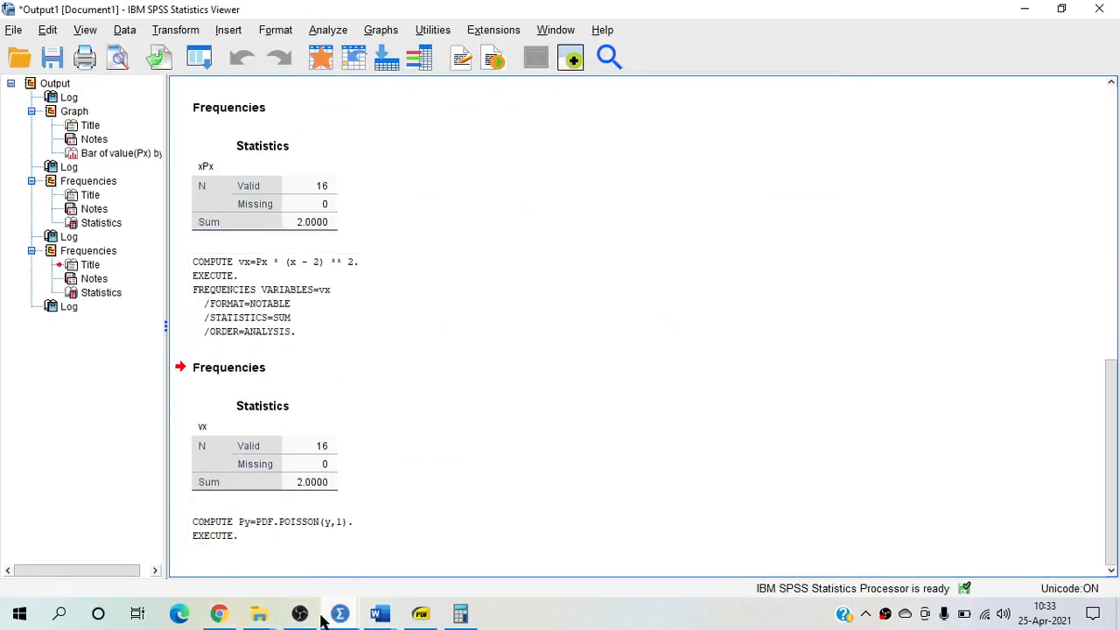
Return to the Data Editor, set the number of decimals of Py to 4 and show the data values.
mouse_move(344, 619)
left_click(280, 569)
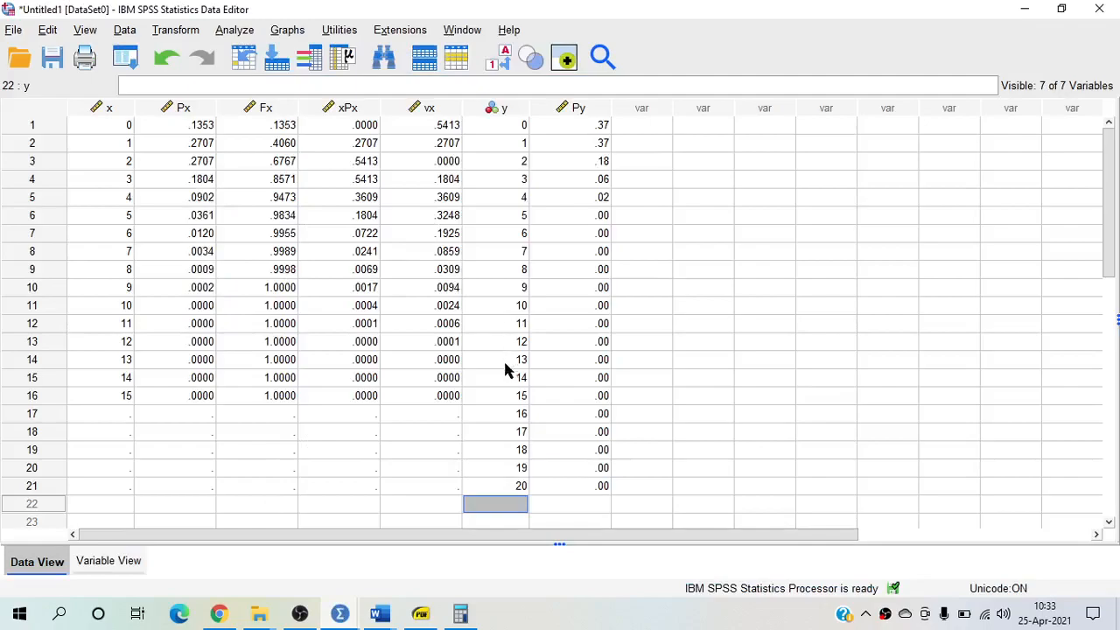
left_click(90, 565)
left_click(315, 205)
left_click(316, 205)
left_click(316, 205)
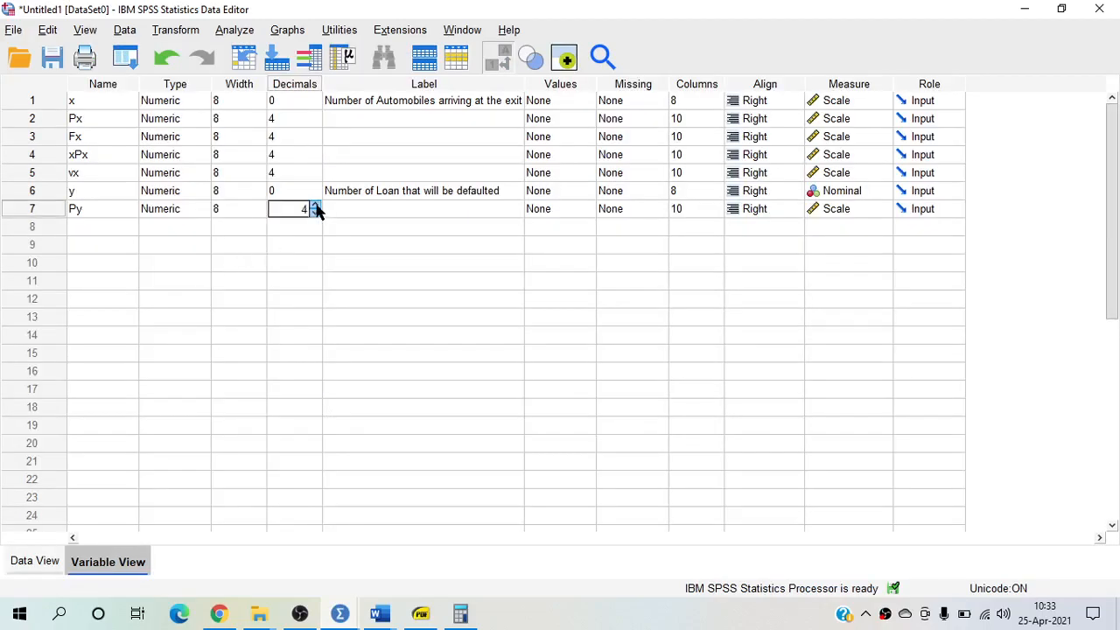
left_click(35, 561)
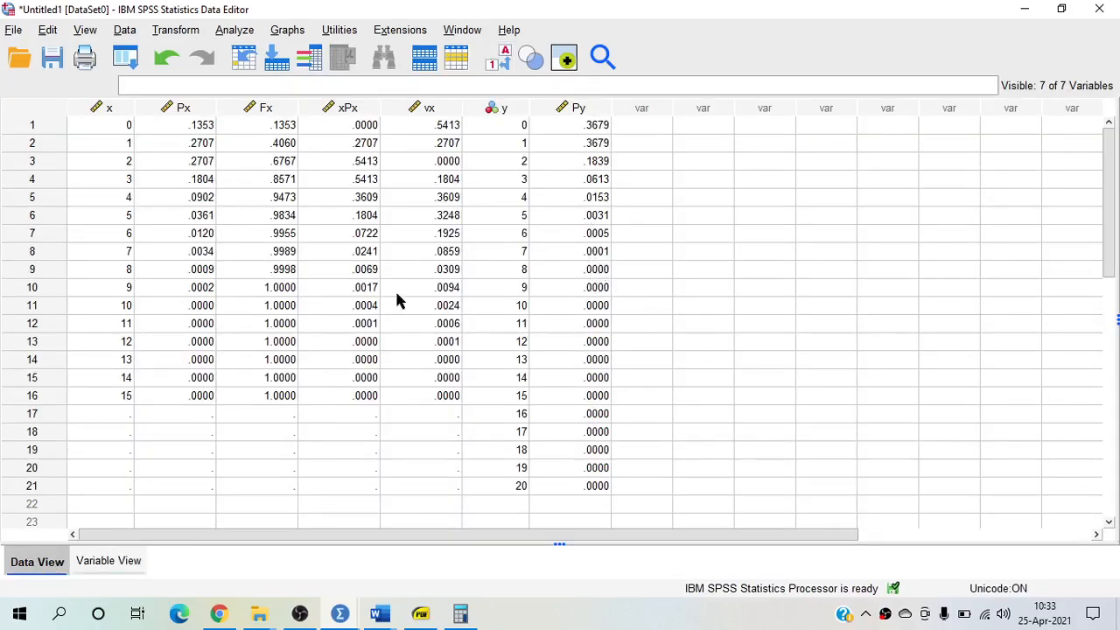
Examine the Py value for y = 8, and switch to the Word document with the Q#33 questions.
left_click(127, 271)
left_click_drag(514, 273, 589, 283)
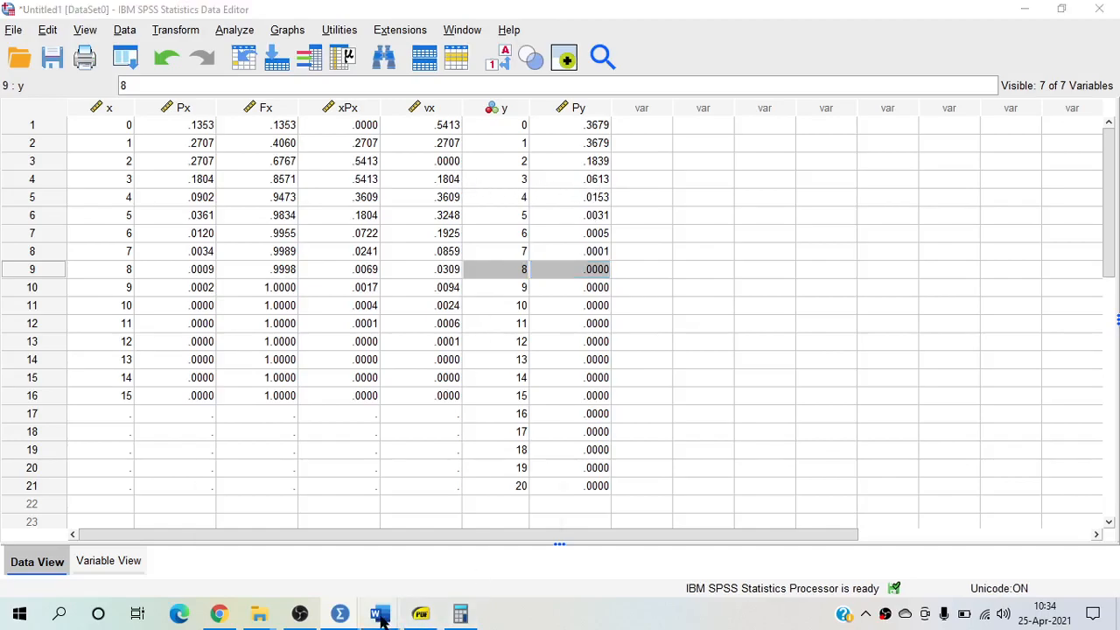
mouse_move(387, 620)
left_click(297, 551)
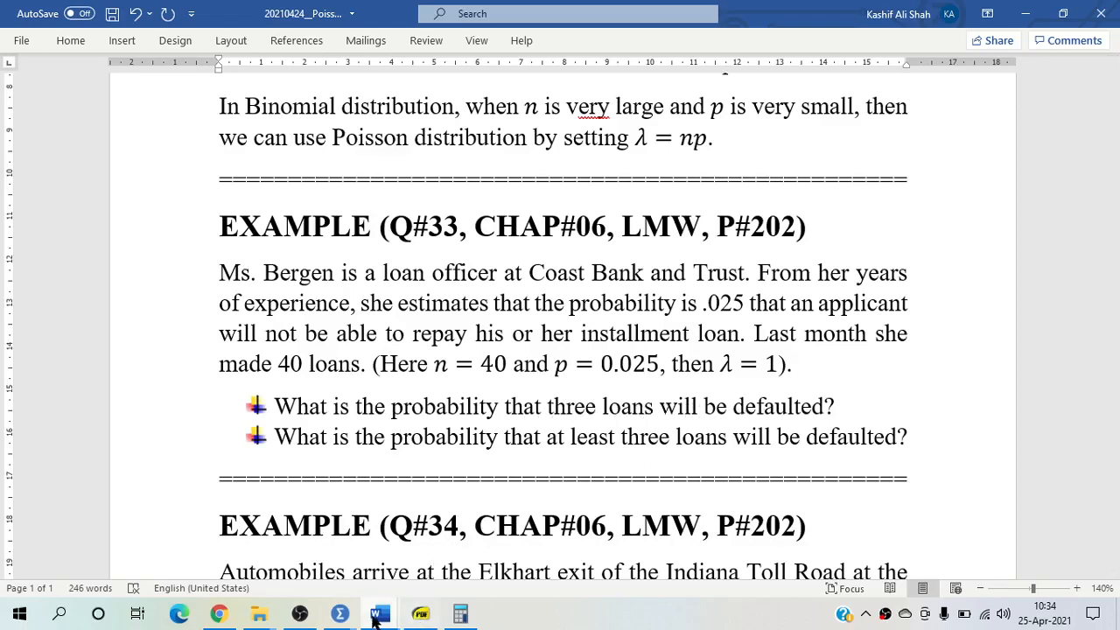
Switch back to the SPSS Data Editor and look up the probability Py for exactly three defaulted loans.
mouse_move(339, 615)
left_click(241, 528)
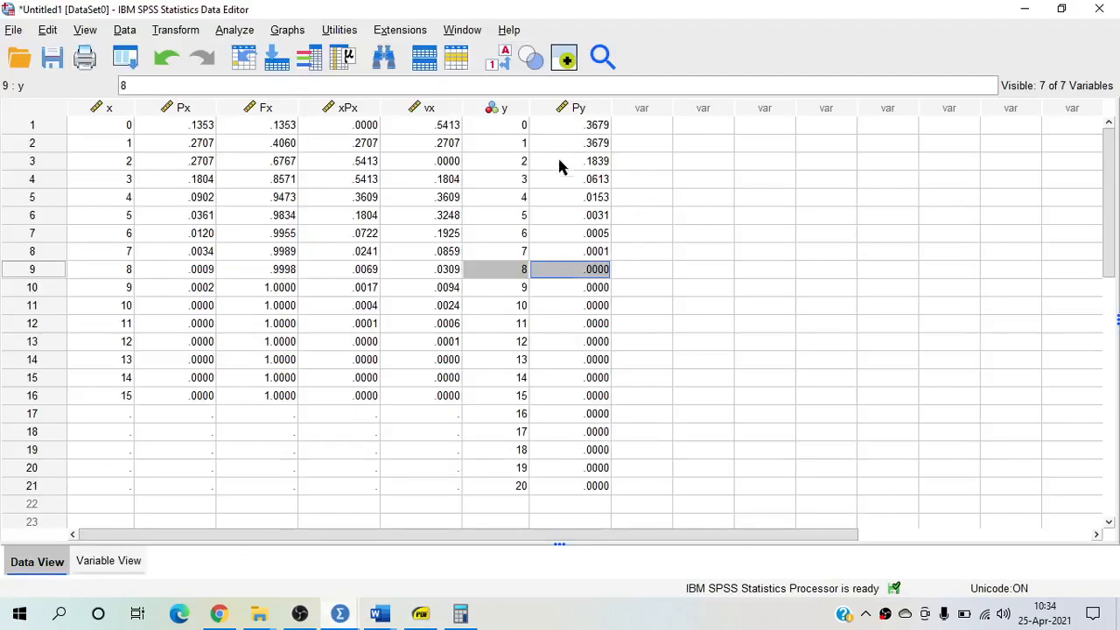
left_click(516, 181)
left_click(586, 182)
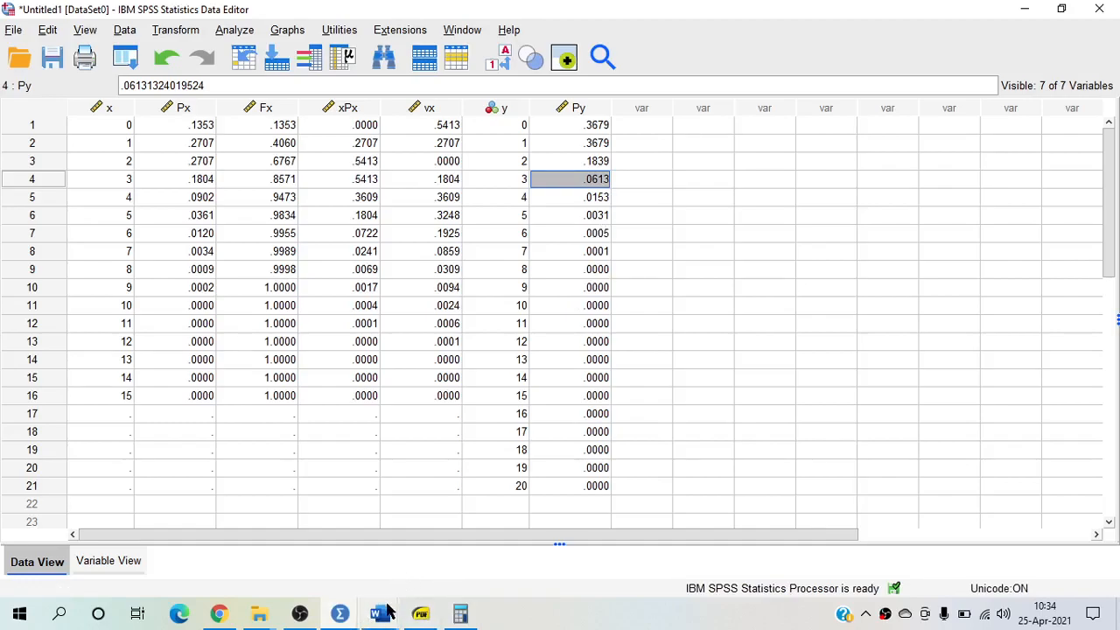
Switch to the Word document on Poisson and select "at least three loans" in the second question of Q#33.
mouse_move(385, 613)
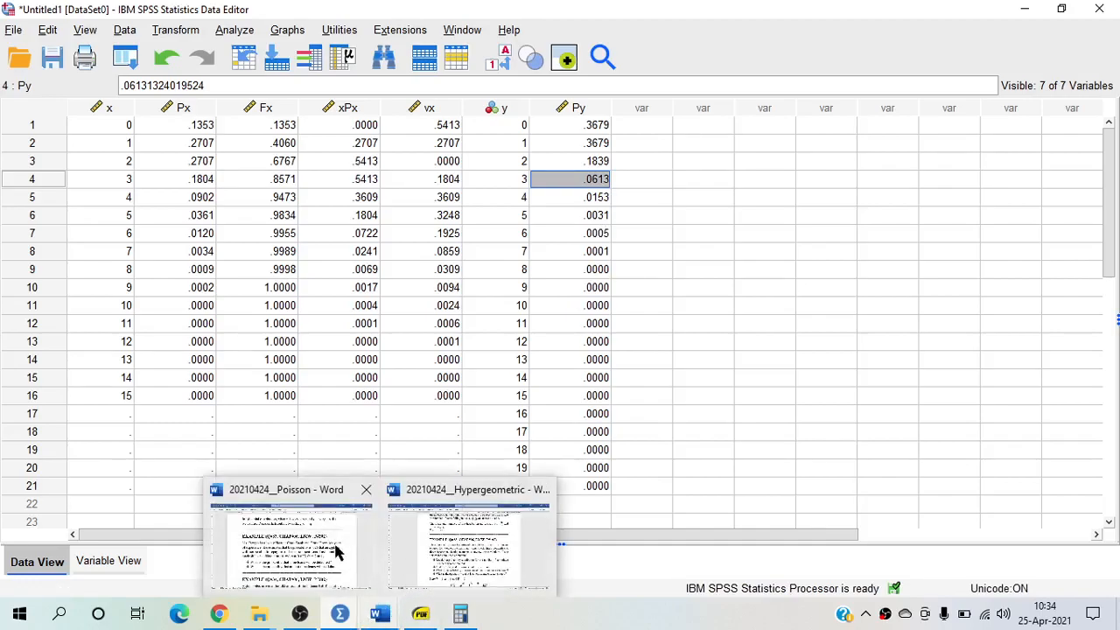
mouse_move(321, 544)
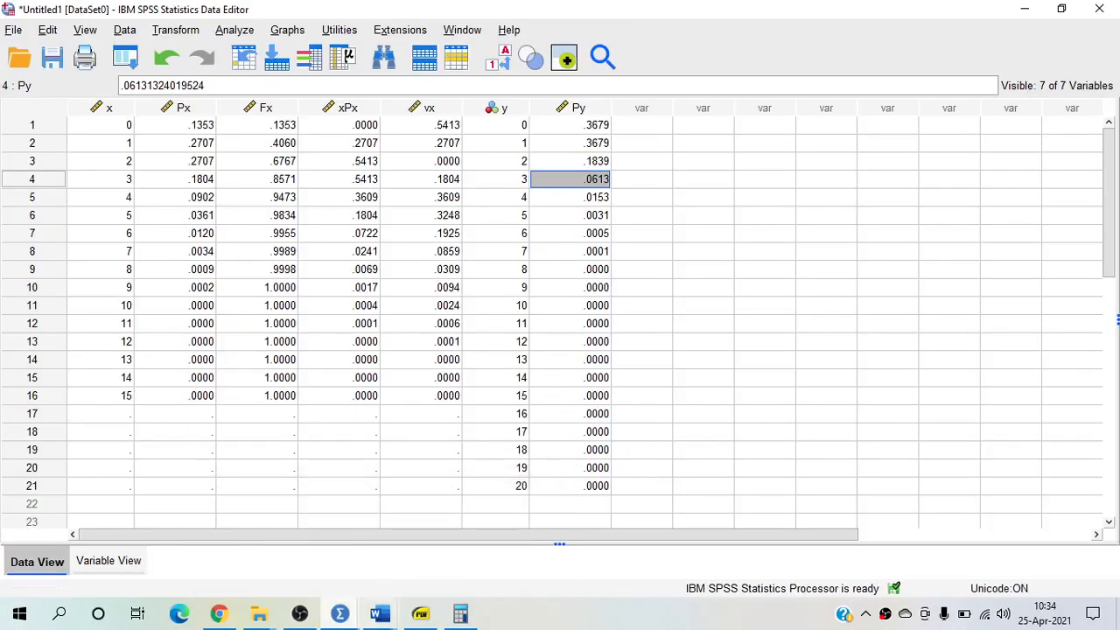
left_click(317, 554)
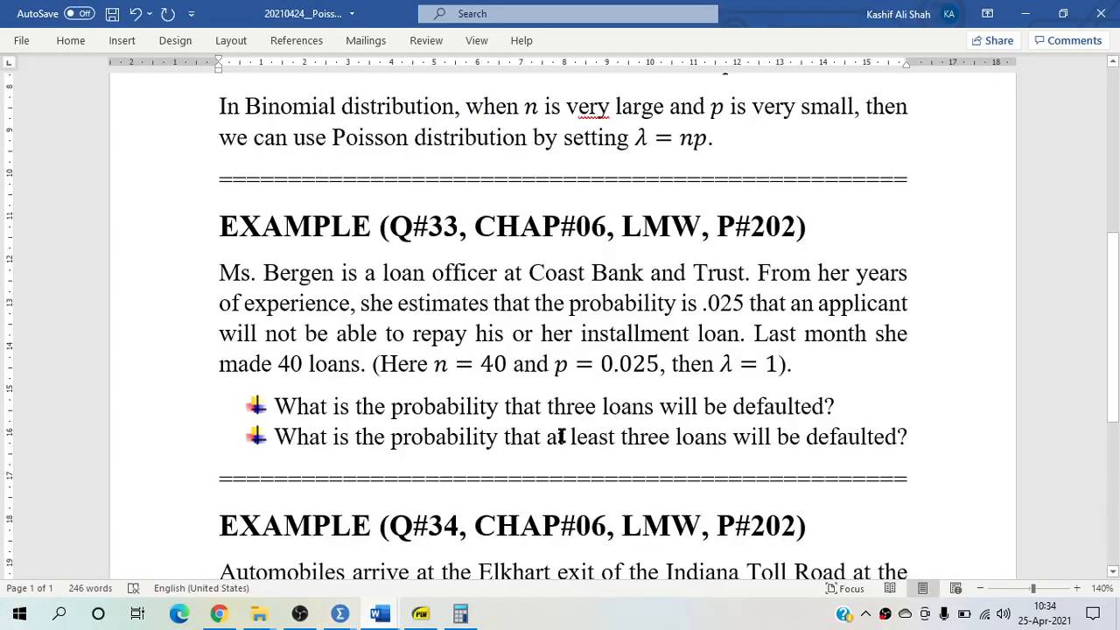
left_click_drag(561, 436, 738, 437)
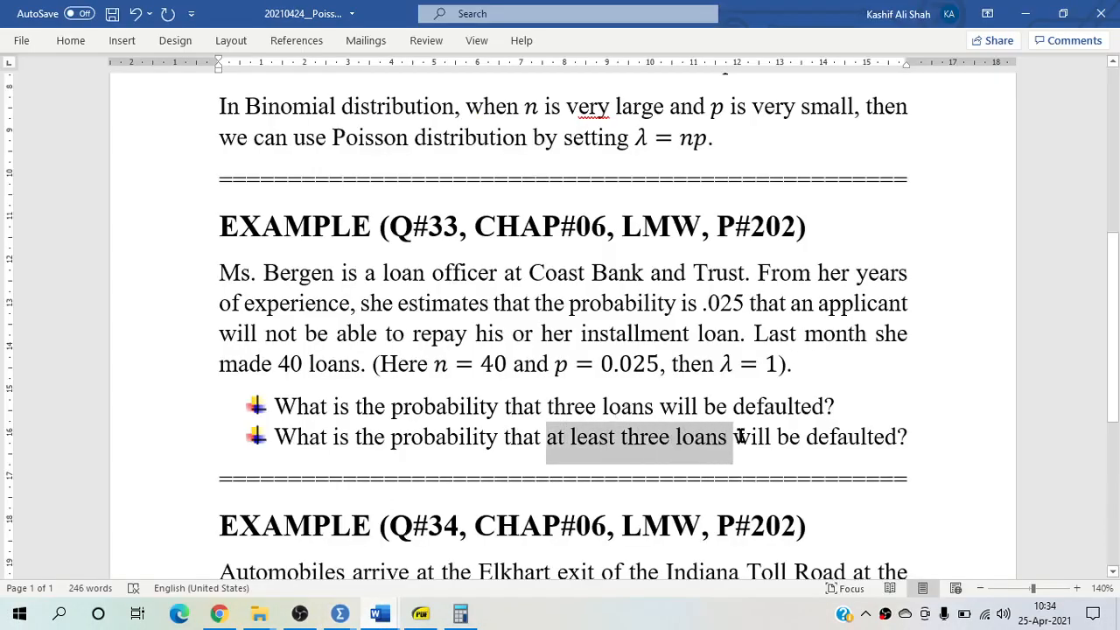
Switch back to the SPSS Data Editor and select the Py value for y = 0.
left_click(338, 616)
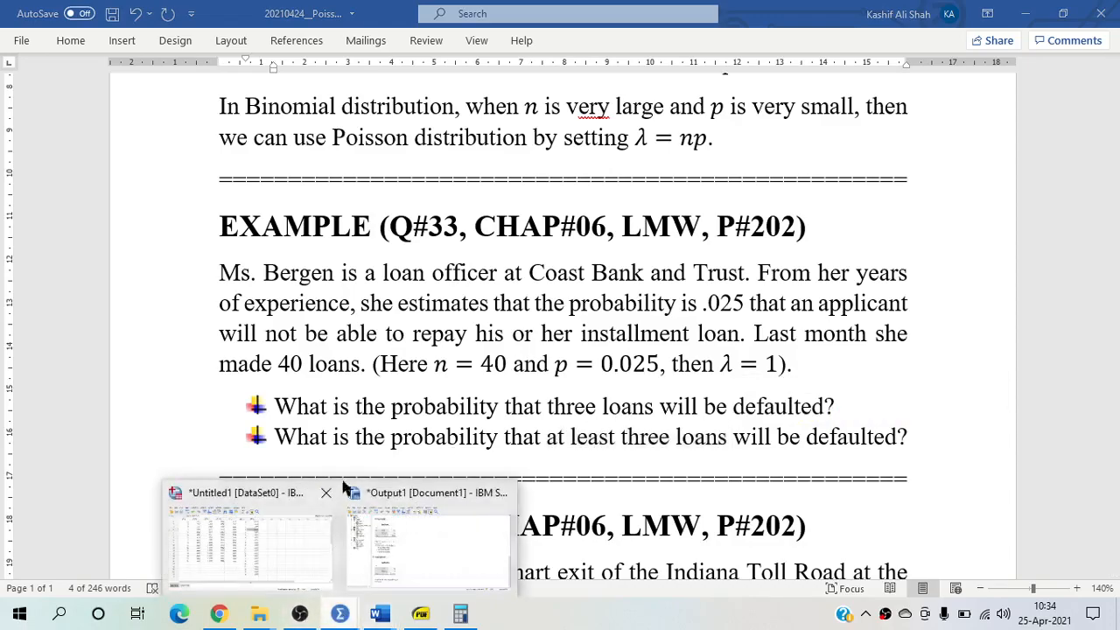
left_click(255, 515)
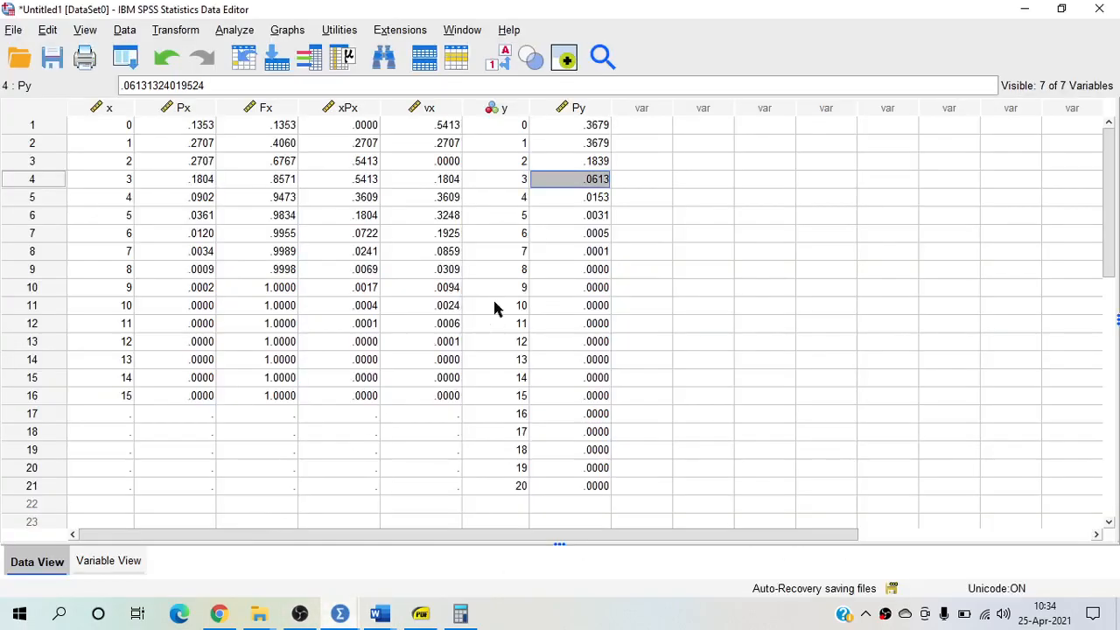
left_click(602, 128)
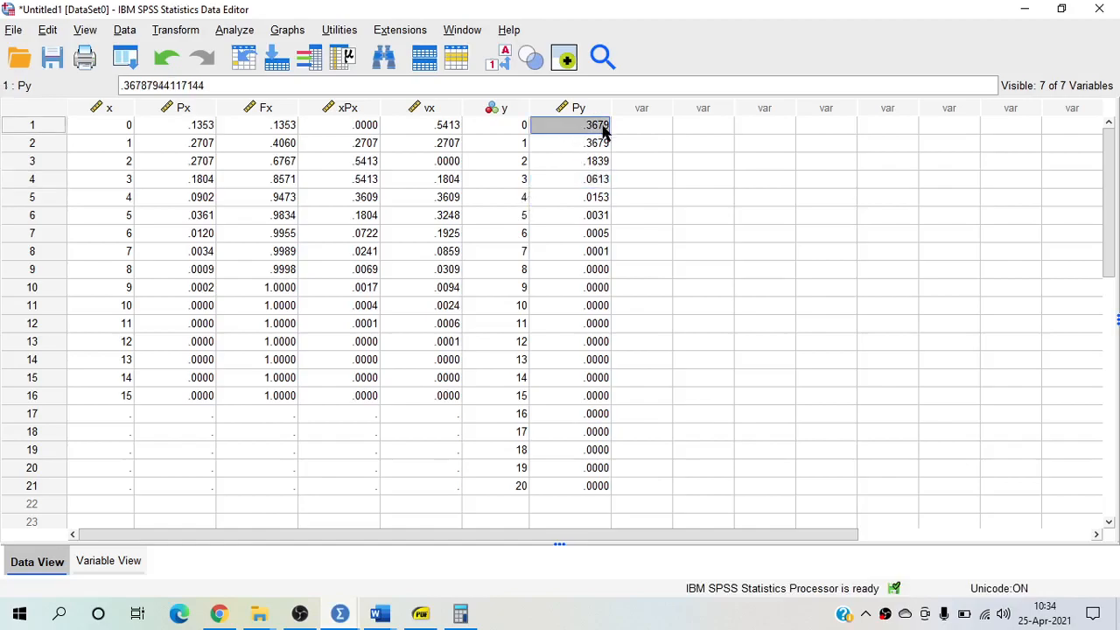
Select the Py values for y = 0 through 2 and switch to Calculator, placing its window below those values.
left_click_drag(602, 127, 603, 165)
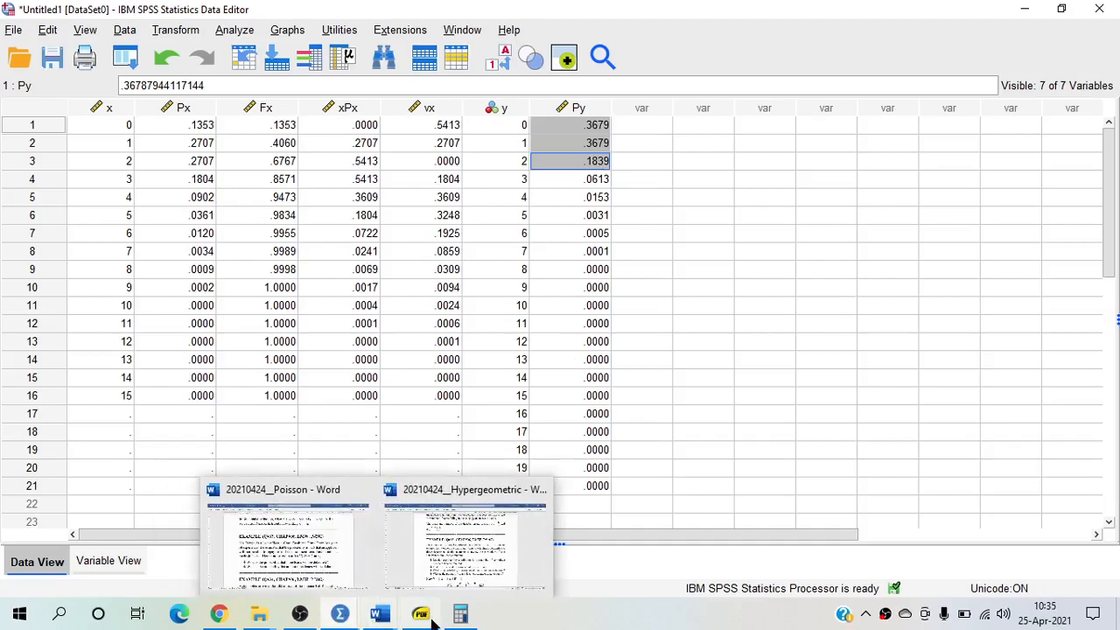
left_click(460, 613)
left_click_drag(817, 100, 790, 189)
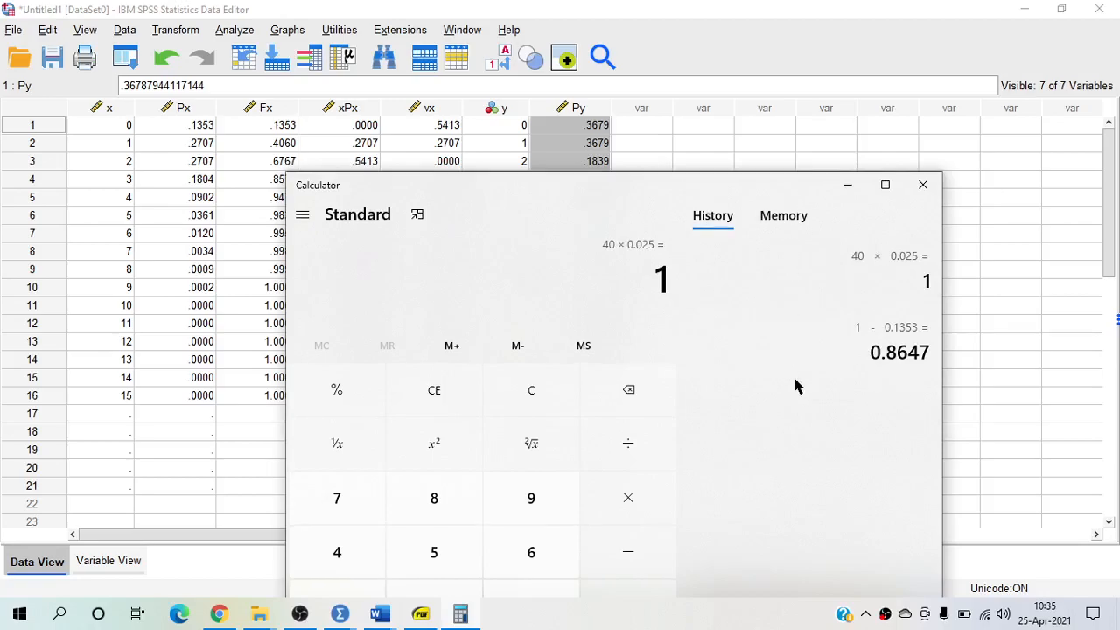
Add 0.3679, 0.3679 and 0.1839 in Calculator, and subtract 1 from the sum.
type("0.")
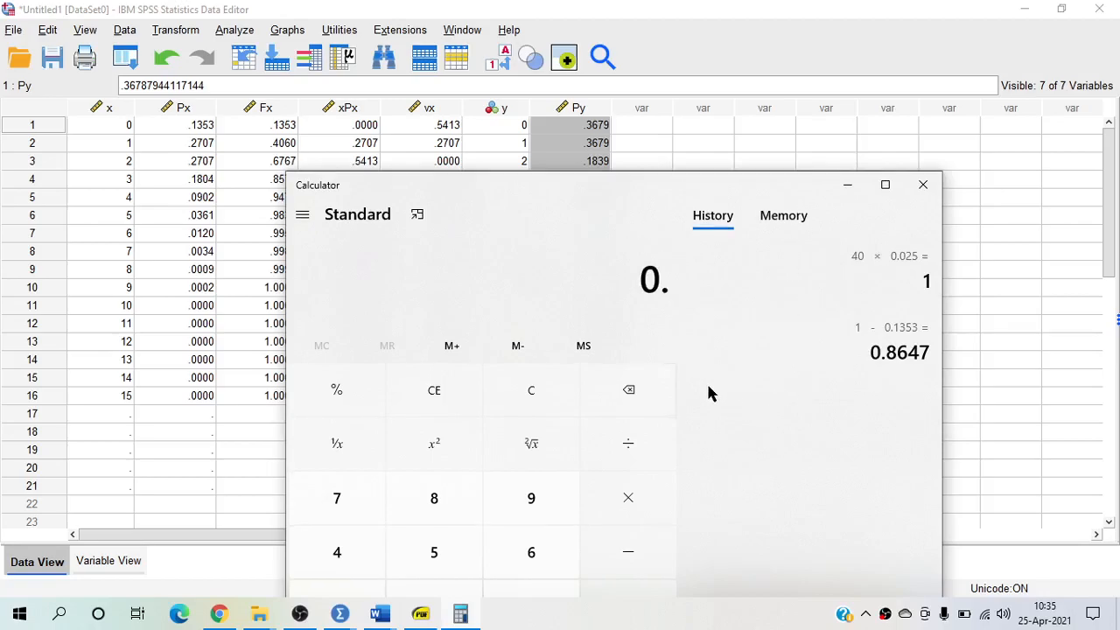
type("3679 ")
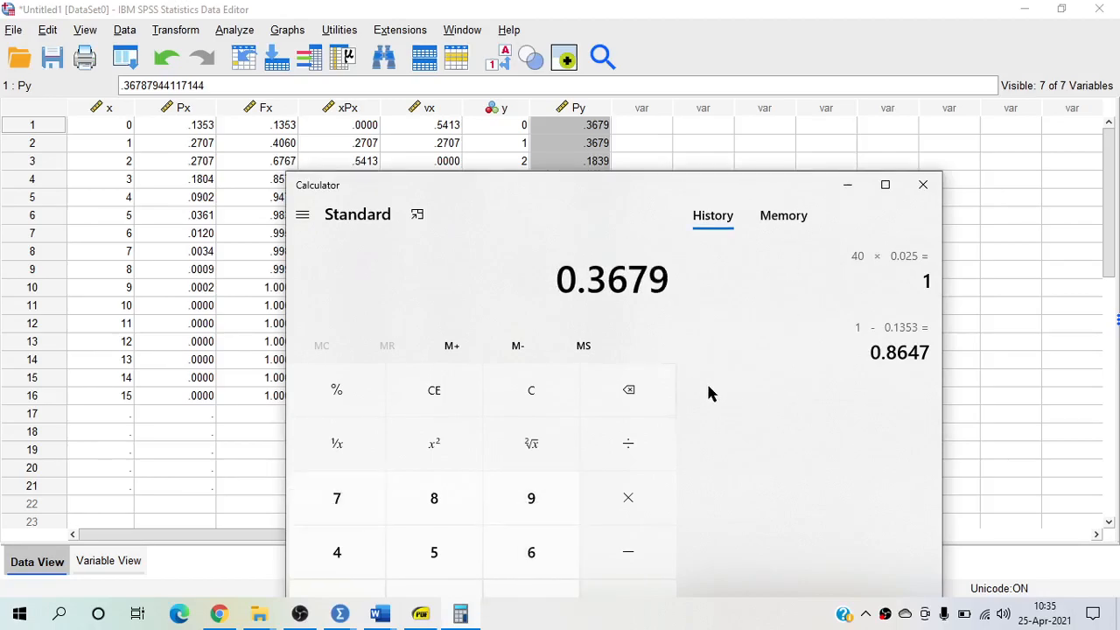
type("+ 0.367")
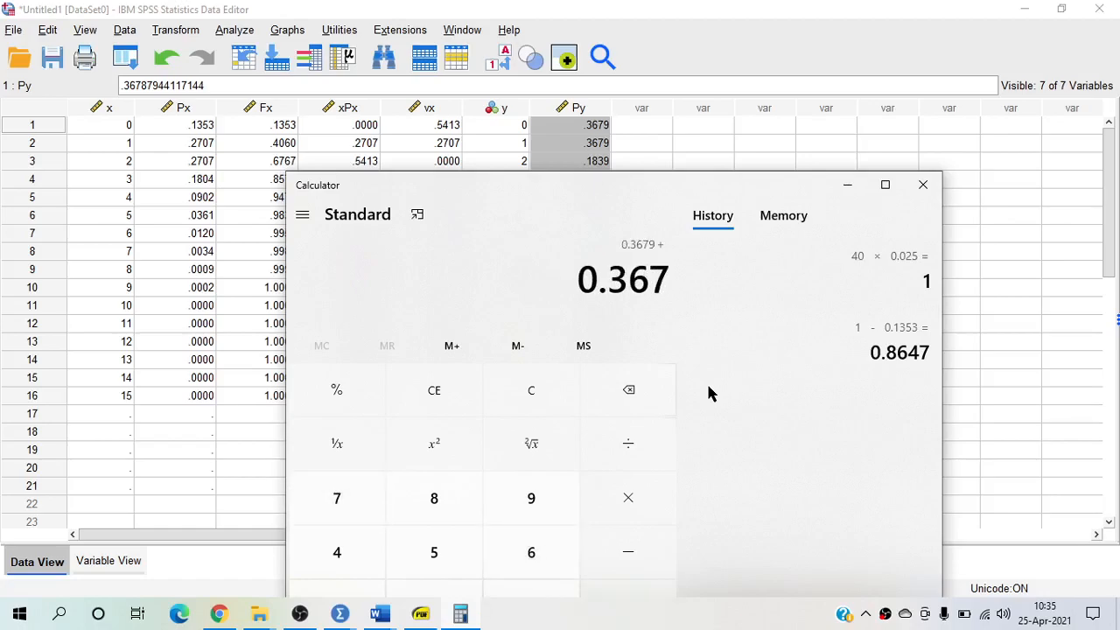
type("9")
key("Return")
type("+ 0")
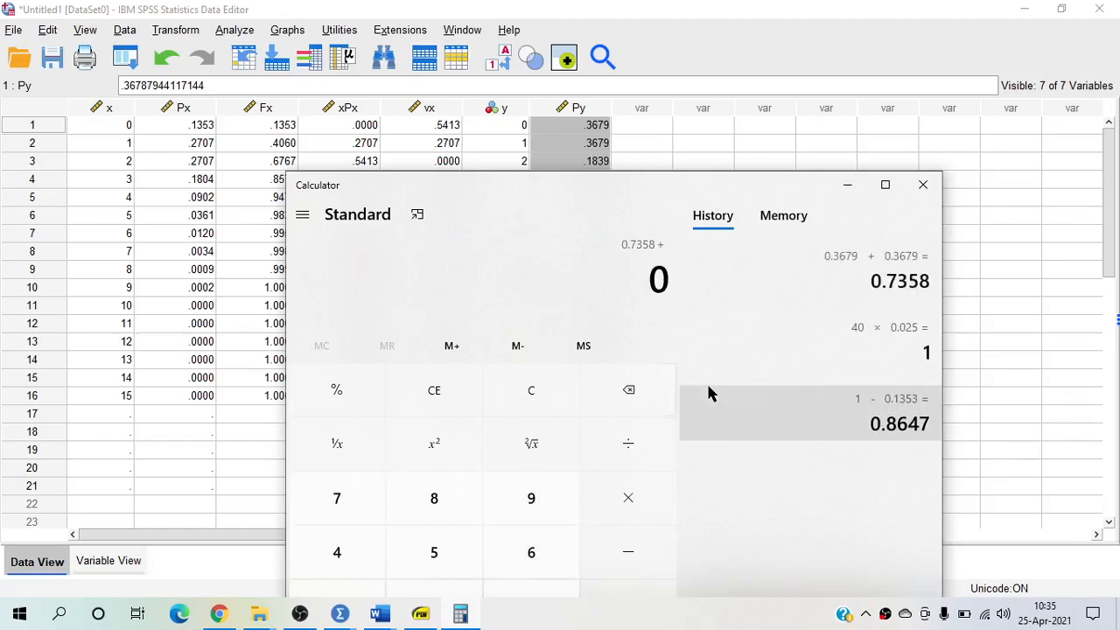
type(".1839")
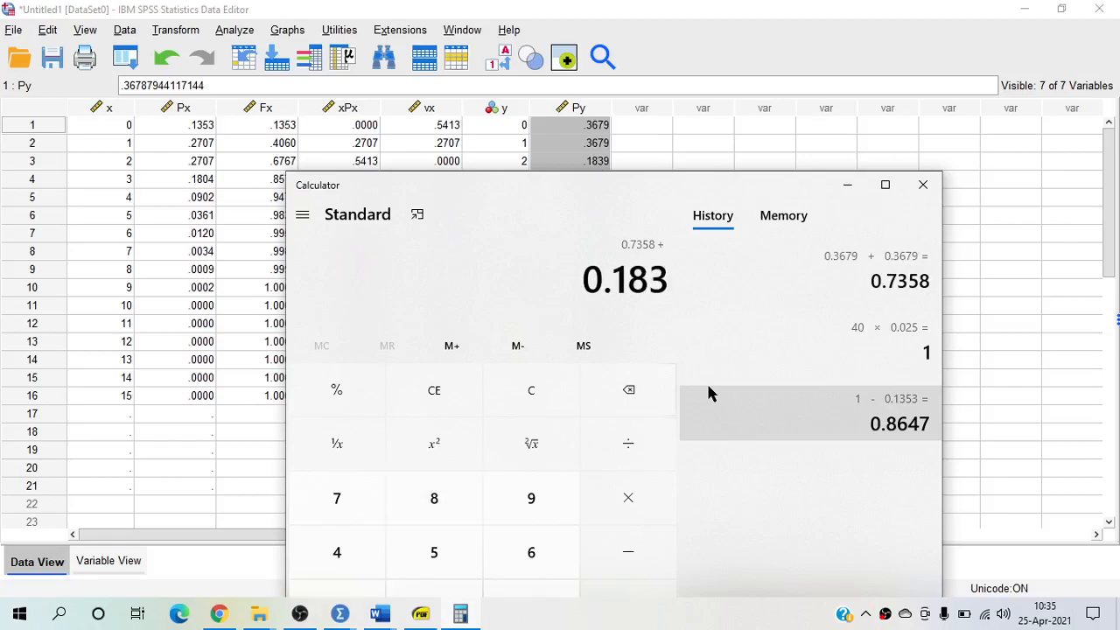
key("Return")
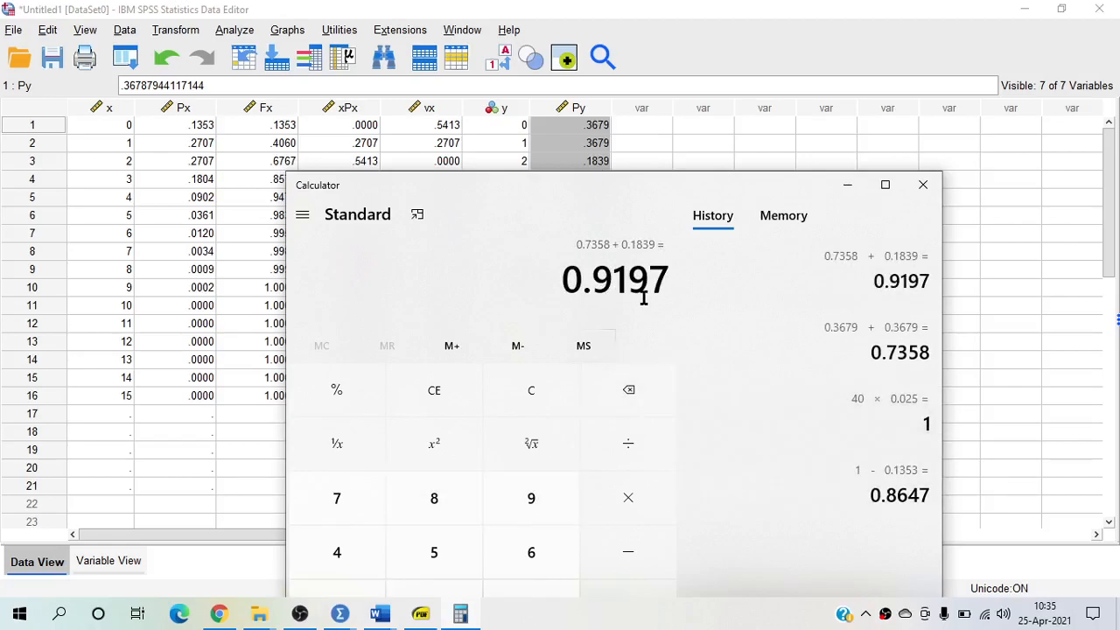
type("-1")
key("Return")
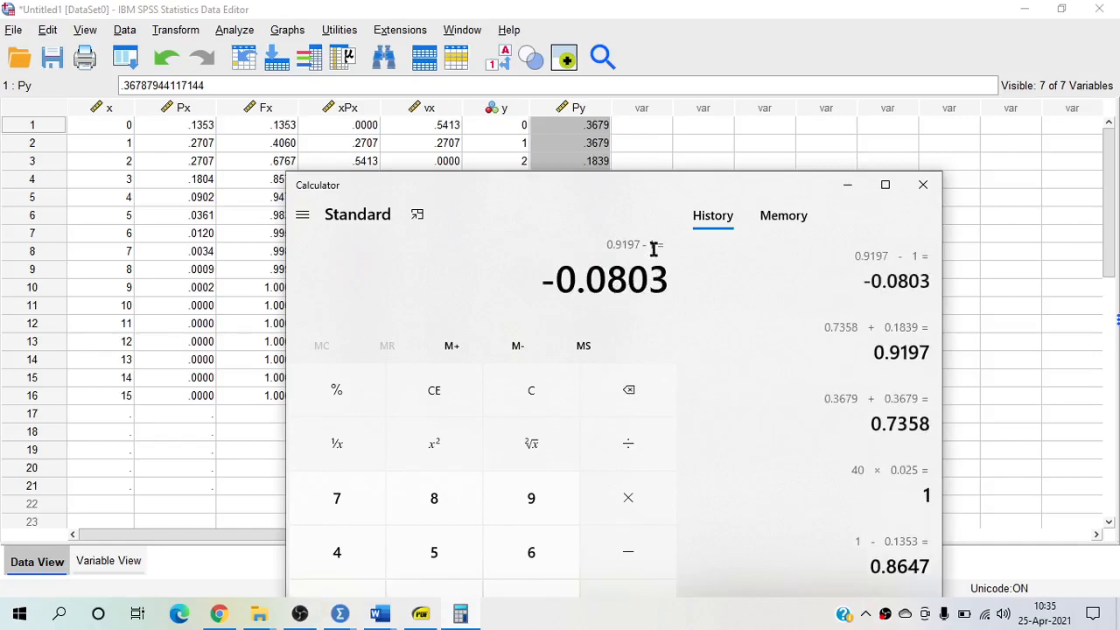
Leave Calculator and switch to the Word document on Poisson with the Q#33 and Q#34 examples.
left_click(612, 17)
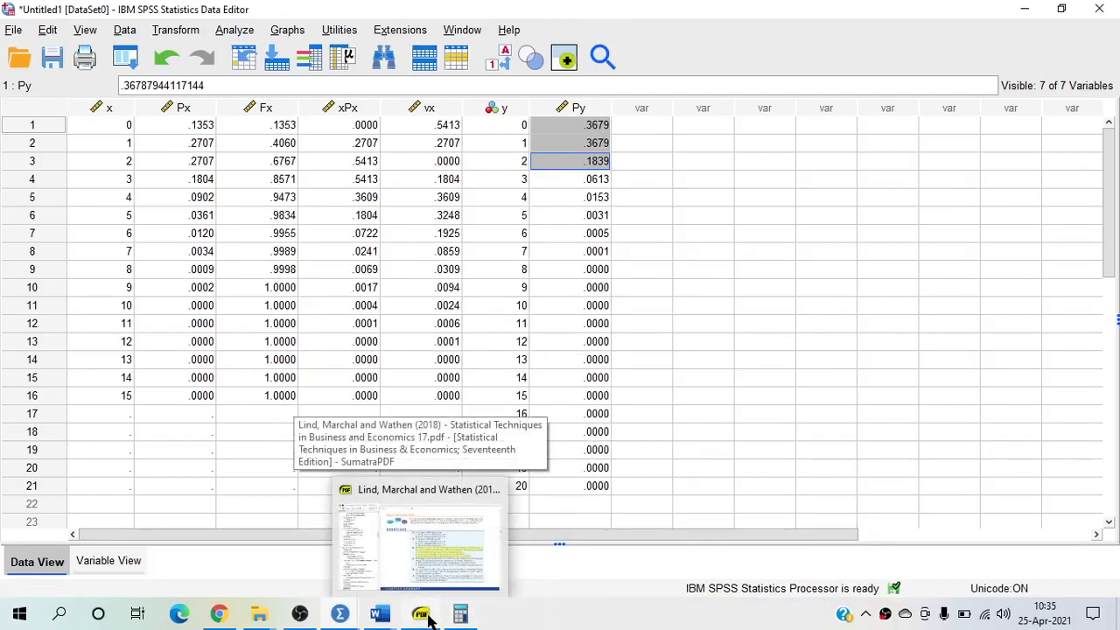
mouse_move(391, 619)
left_click(332, 539)
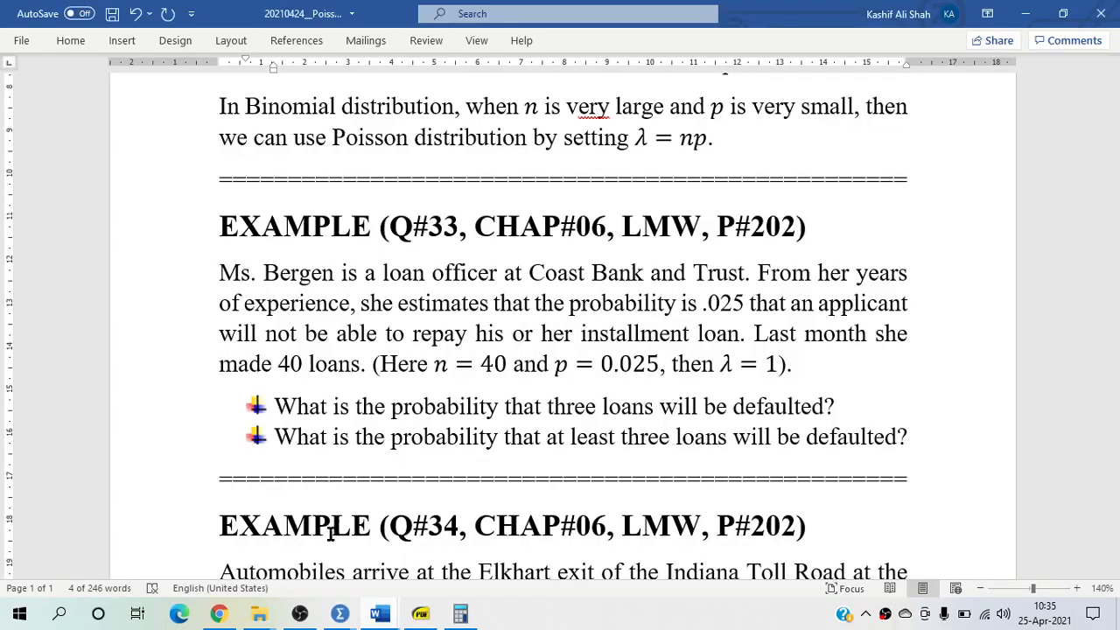